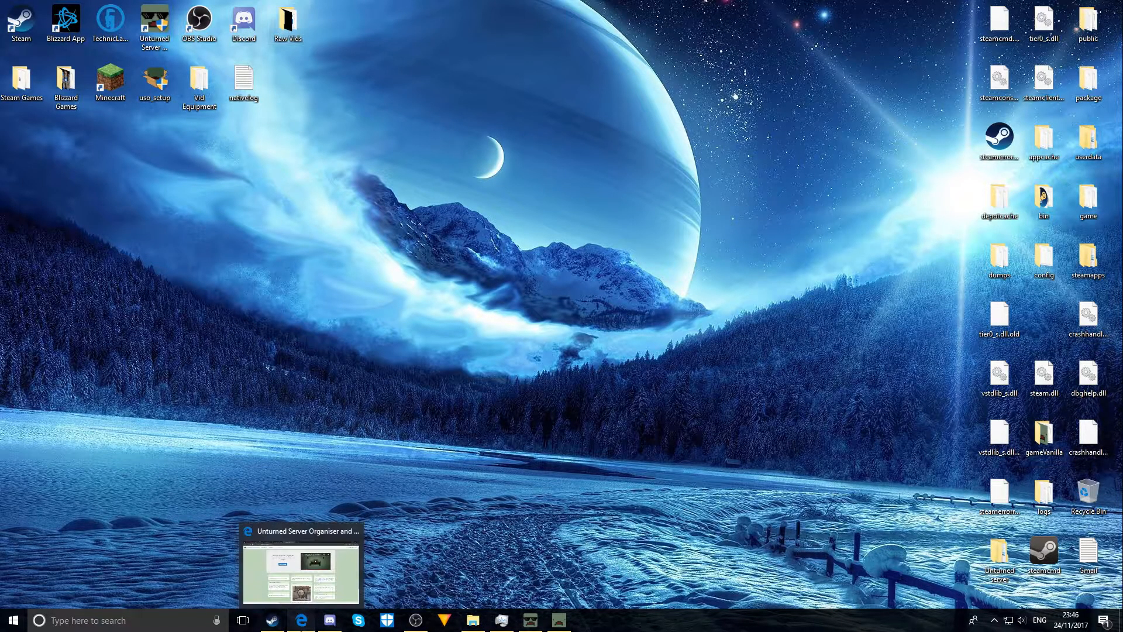
Try to download the uso_setup installer from the Unturned Server Organiser website to the Desktop folder.
click(271, 521)
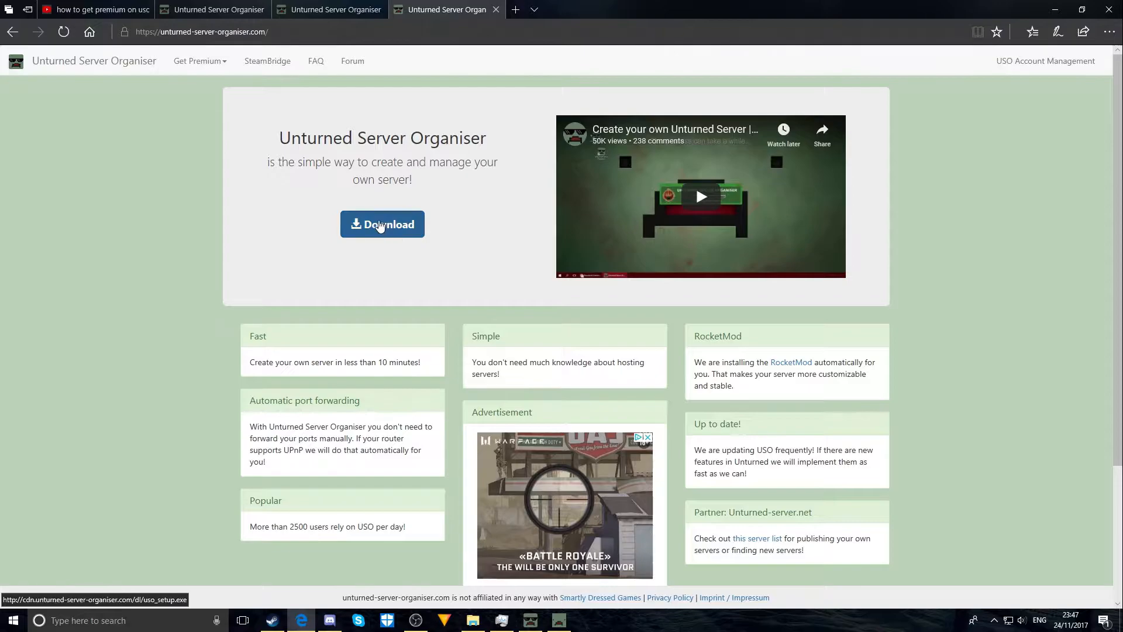
click(378, 226)
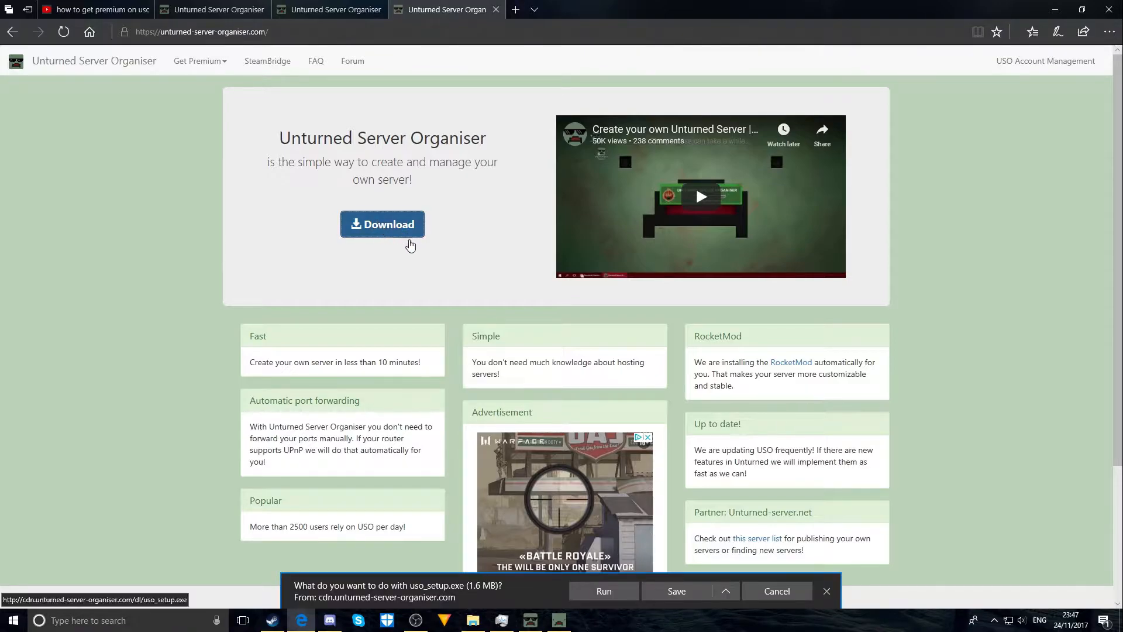
click(725, 591)
click(684, 565)
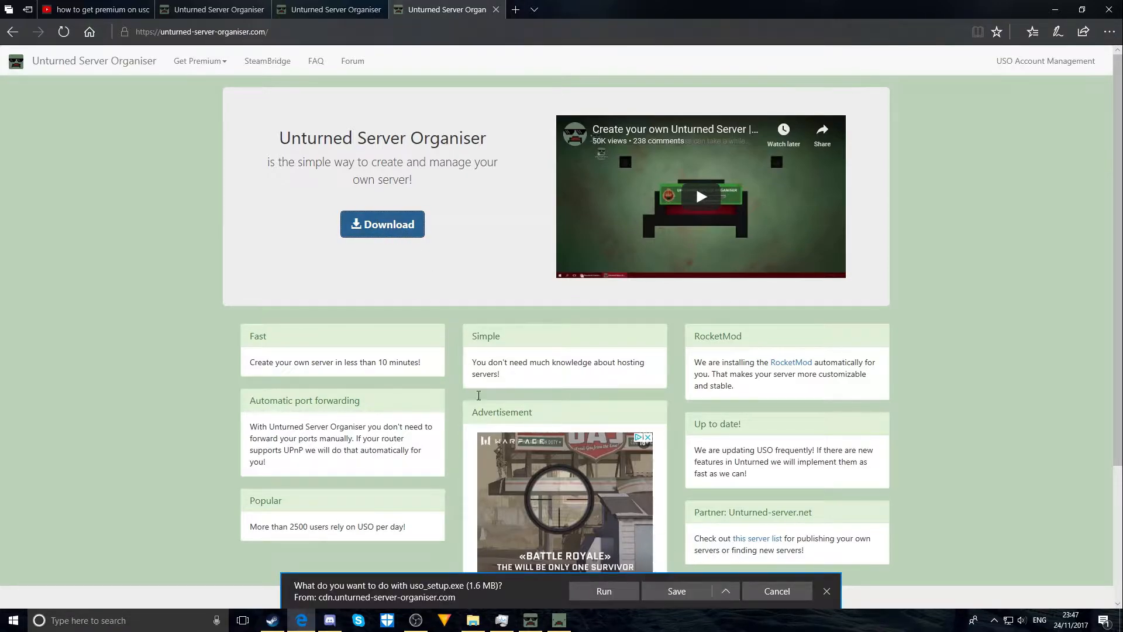
click(37, 145)
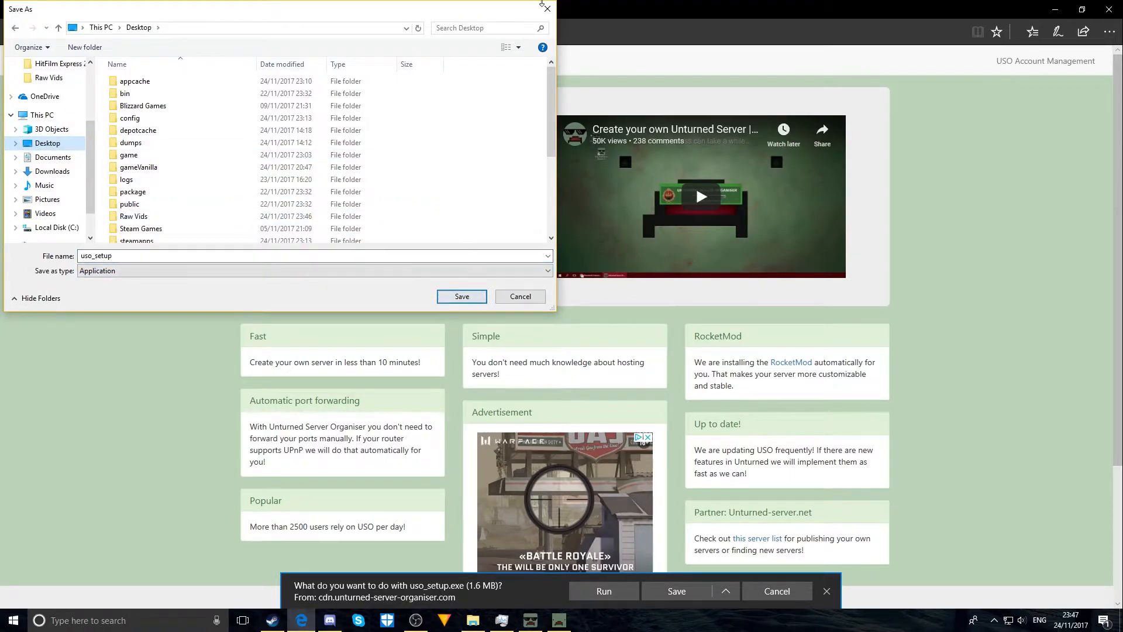
click(547, 9)
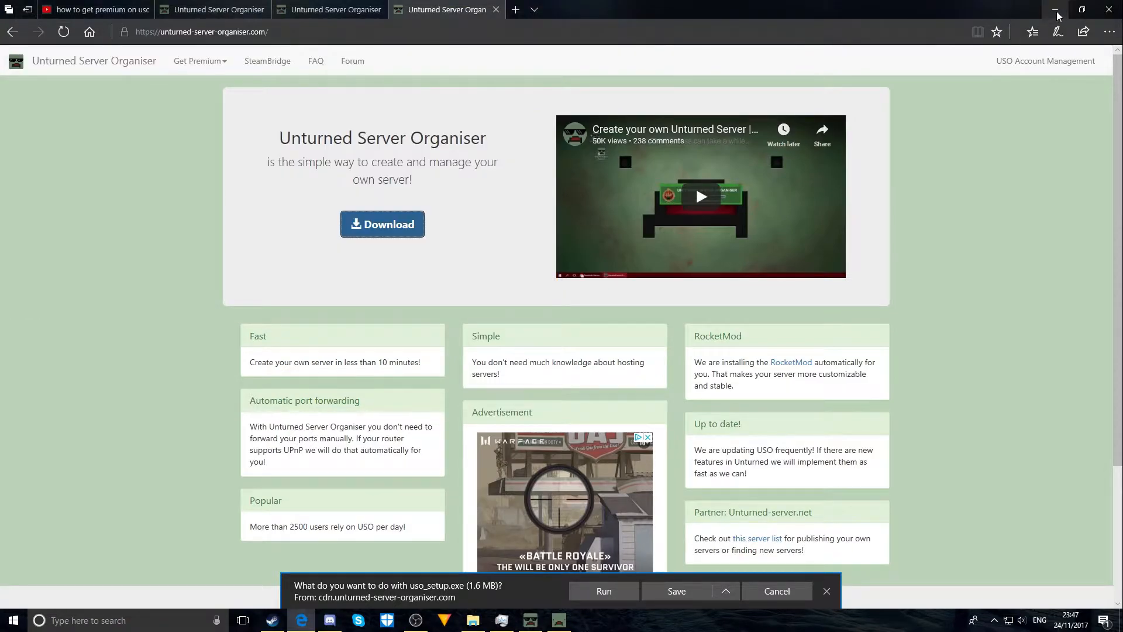
click(1057, 13)
Move the uso_setup file to the middle of the desktop and run it.
drag(154, 81, 555, 320)
drag(670, 215, 440, 432)
drag(490, 385, 317, 526)
click(374, 392)
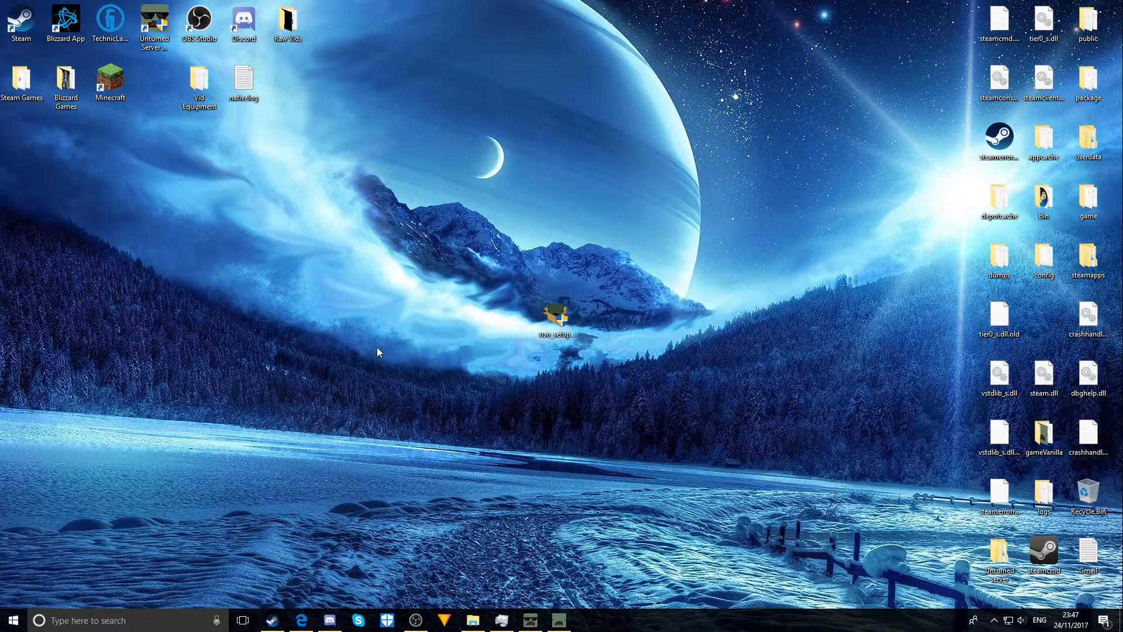
double_click(555, 316)
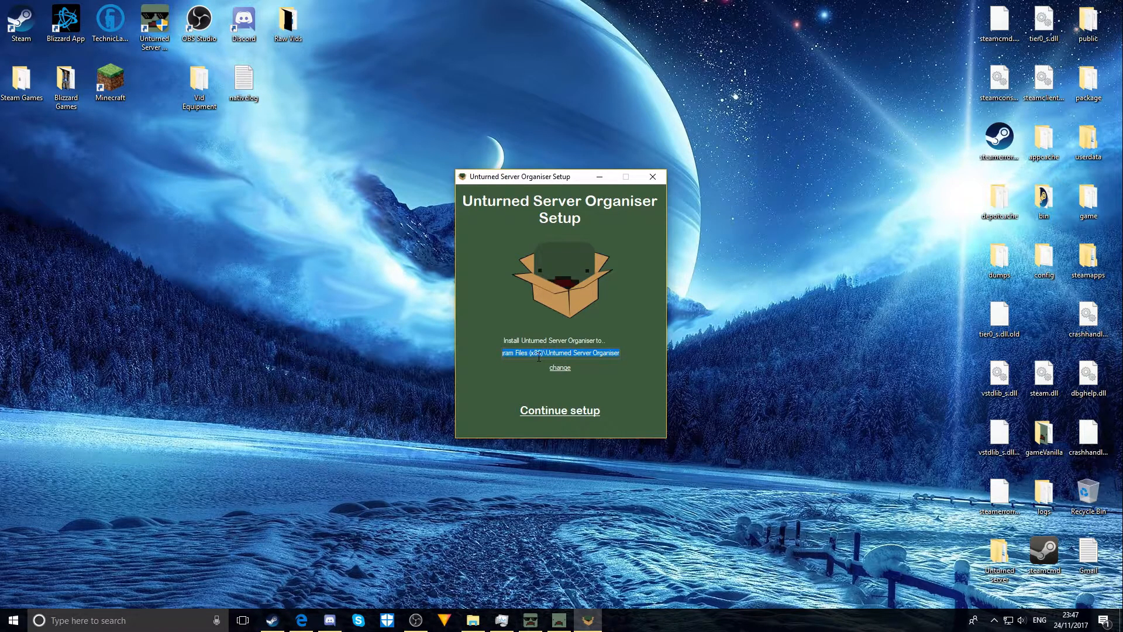
Change the installation location to the Unturned server folder on the Desktop.
click(560, 368)
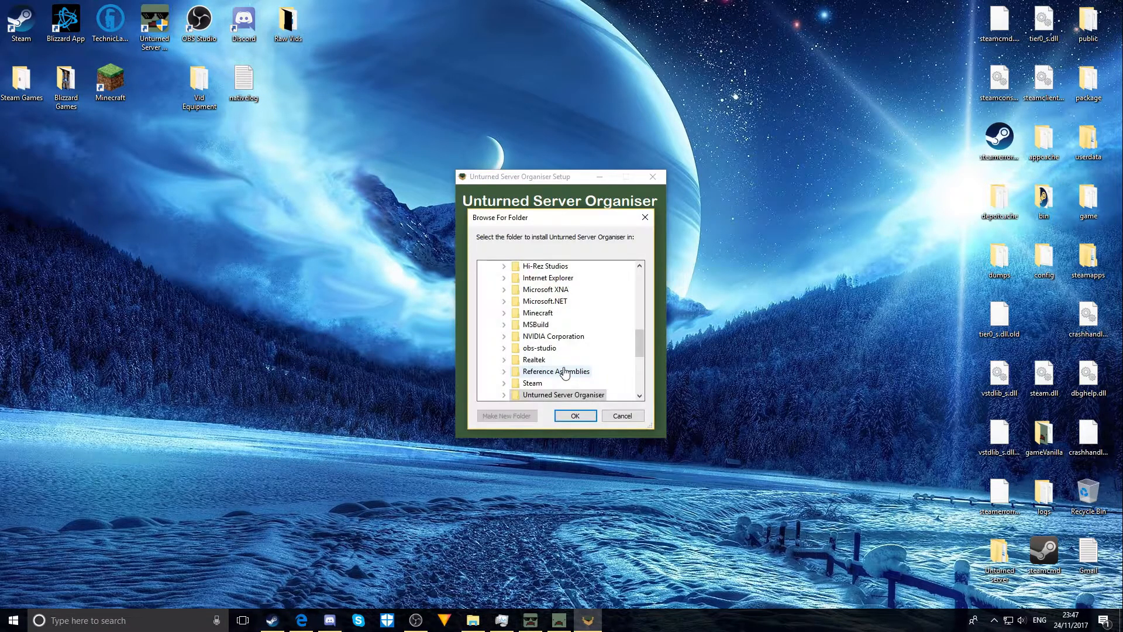
scroll(571, 300, up, 3)
scroll(576, 295, up, 5)
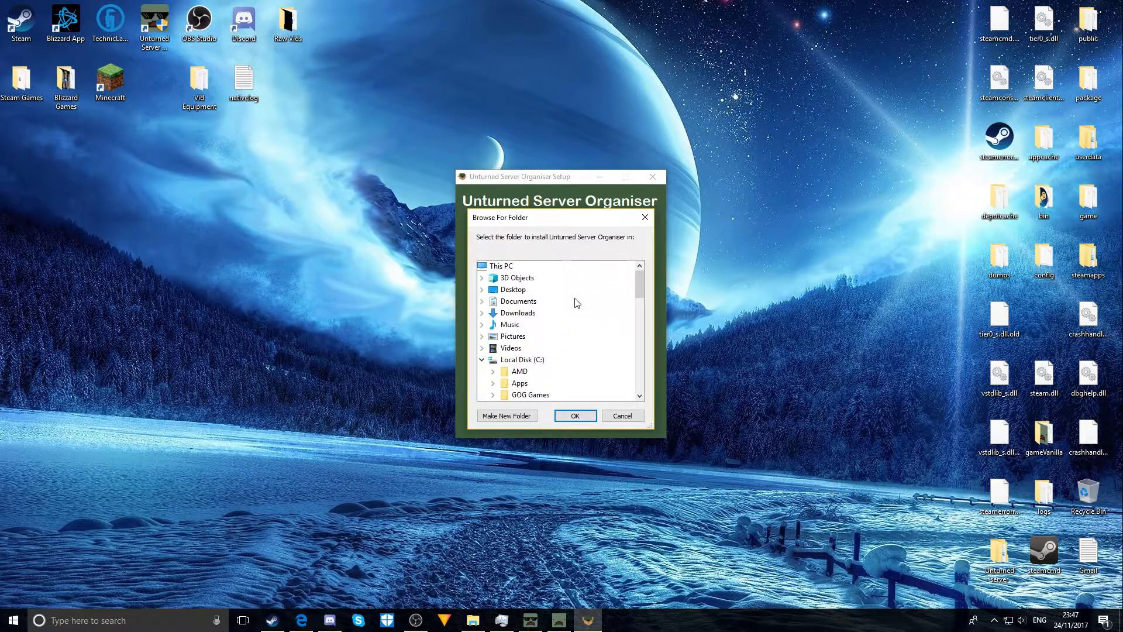
click(512, 289)
scroll(550, 342, down, 3)
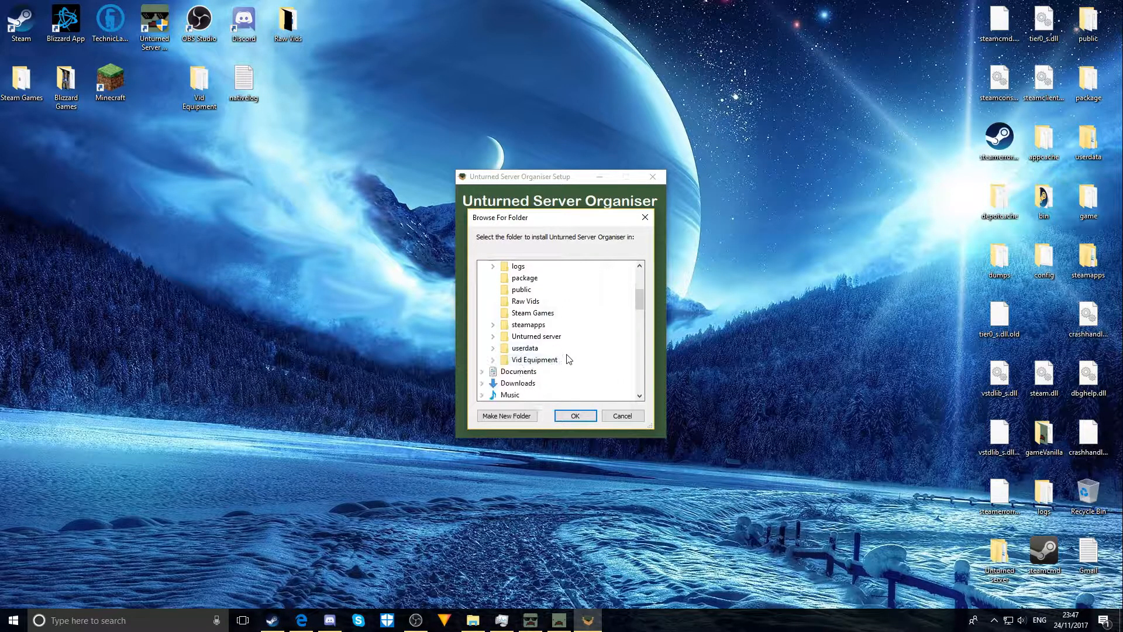
scroll(563, 345, down, 2)
scroll(558, 342, up, 1)
scroll(535, 336, up, 2)
scroll(556, 362, up, 3)
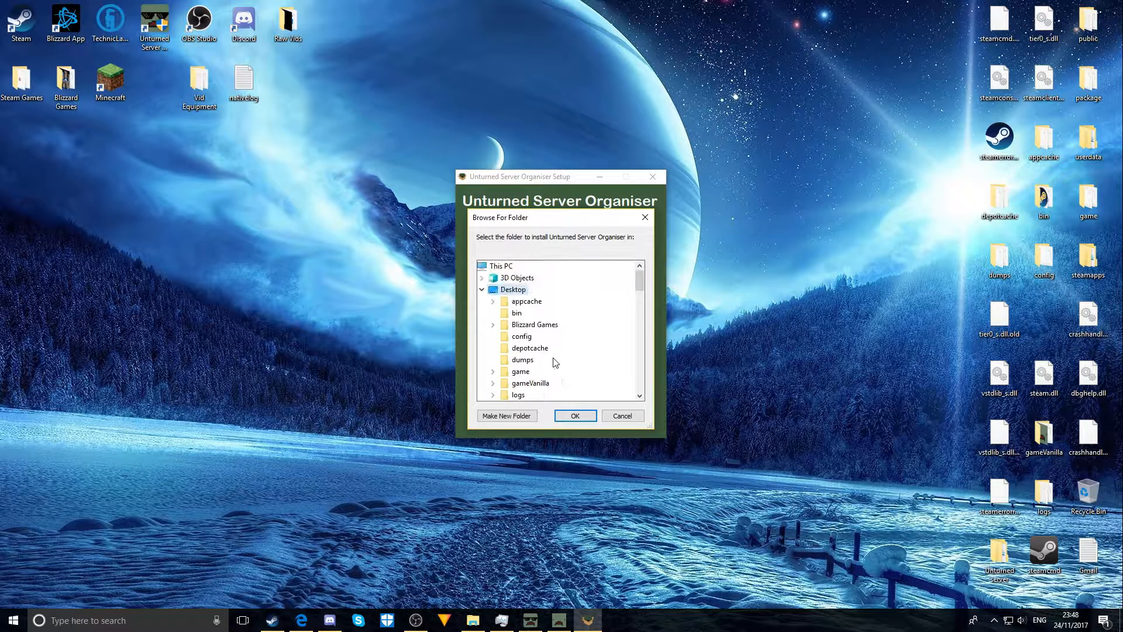
scroll(554, 339, down, 1)
scroll(554, 339, down, 2)
click(535, 359)
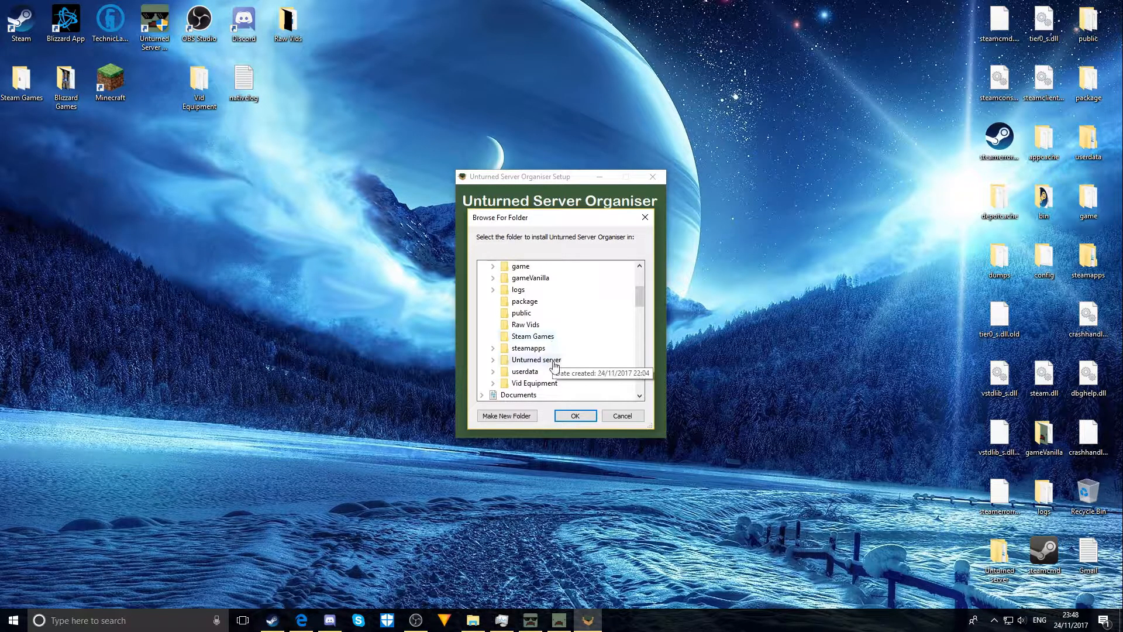
scroll(554, 362, up, 1)
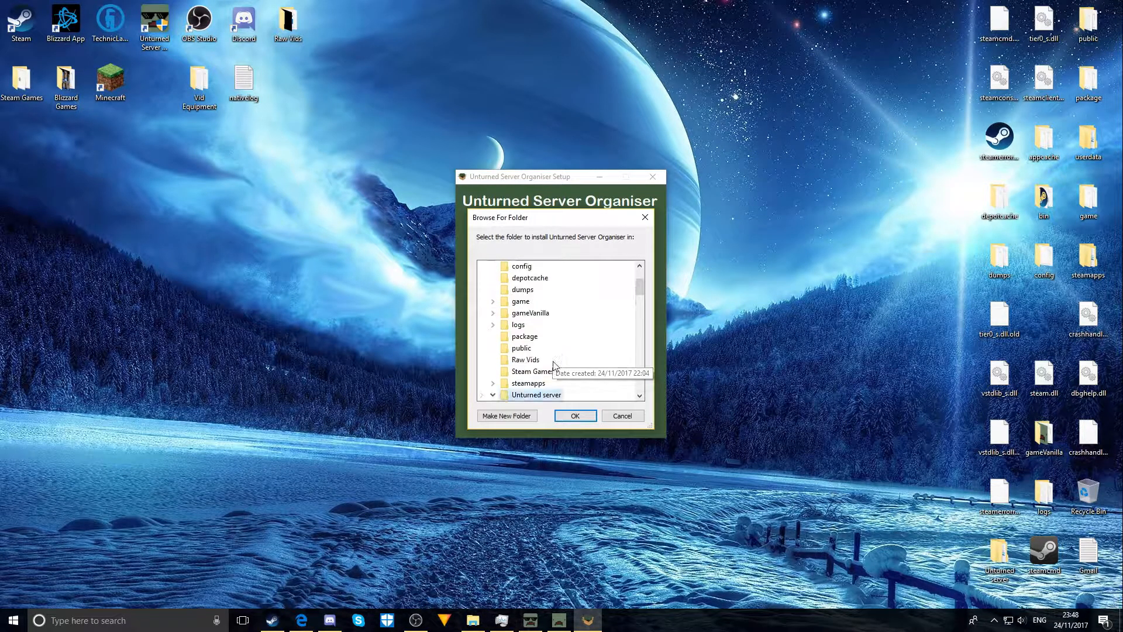
click(567, 416)
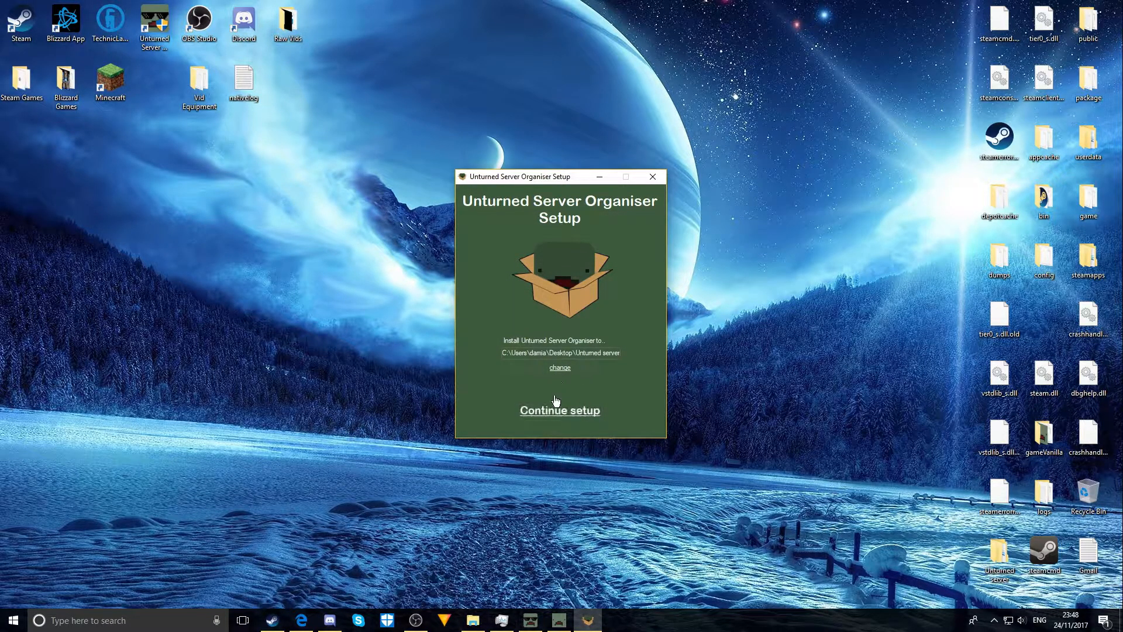
Try to install Unturned Server Organiser into the chosen folder, moving the progress window aside and closing it.
click(558, 412)
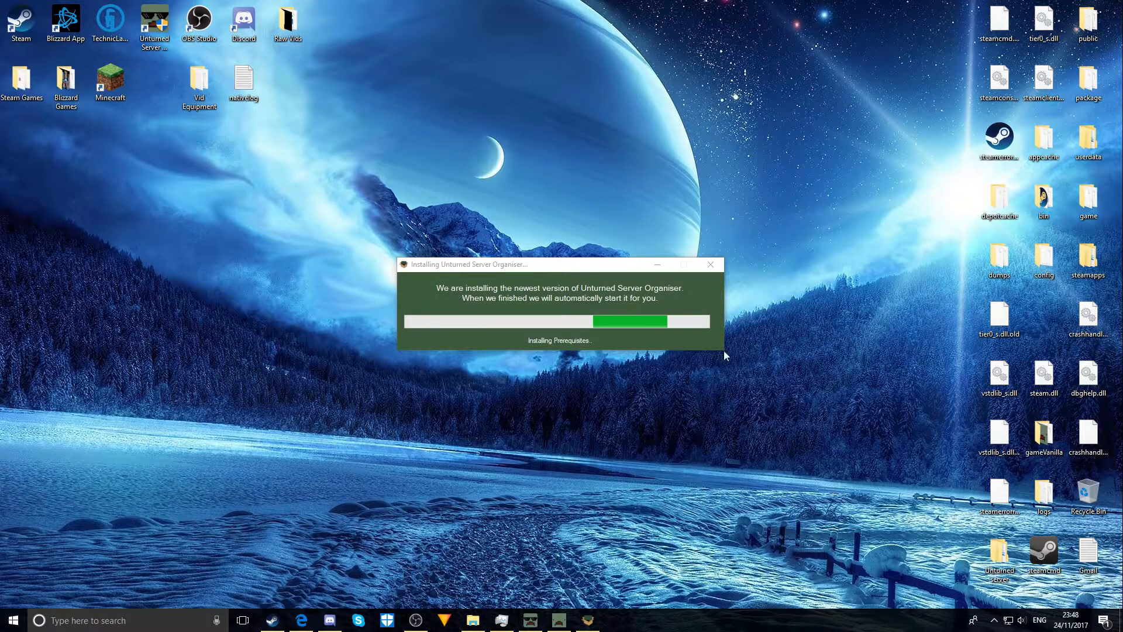
drag(524, 264, 241, 262)
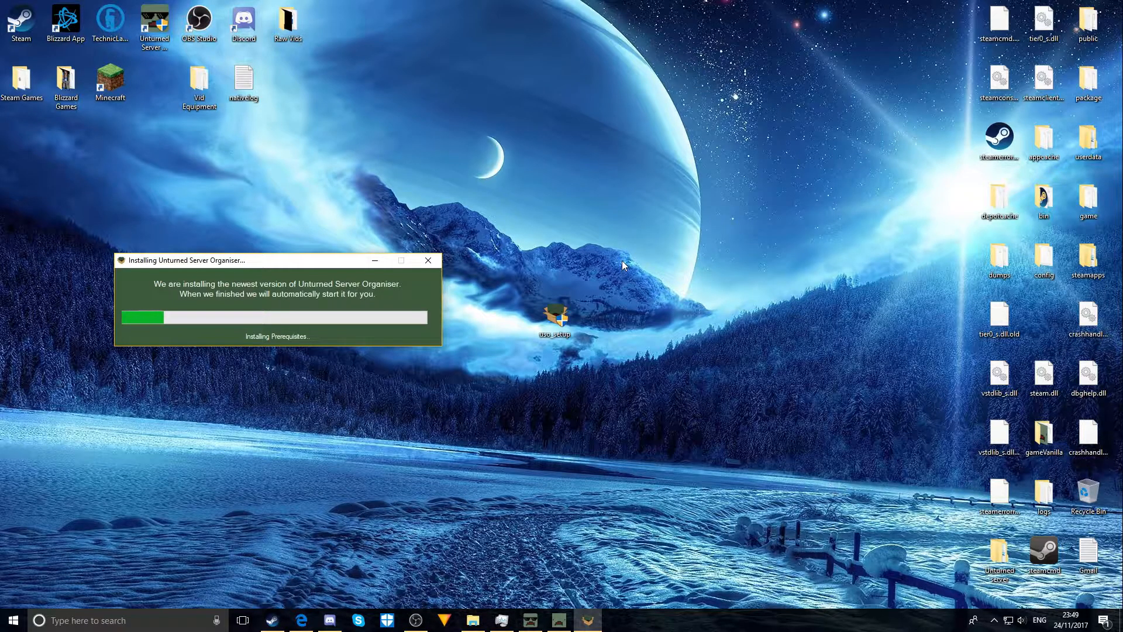
click(448, 247)
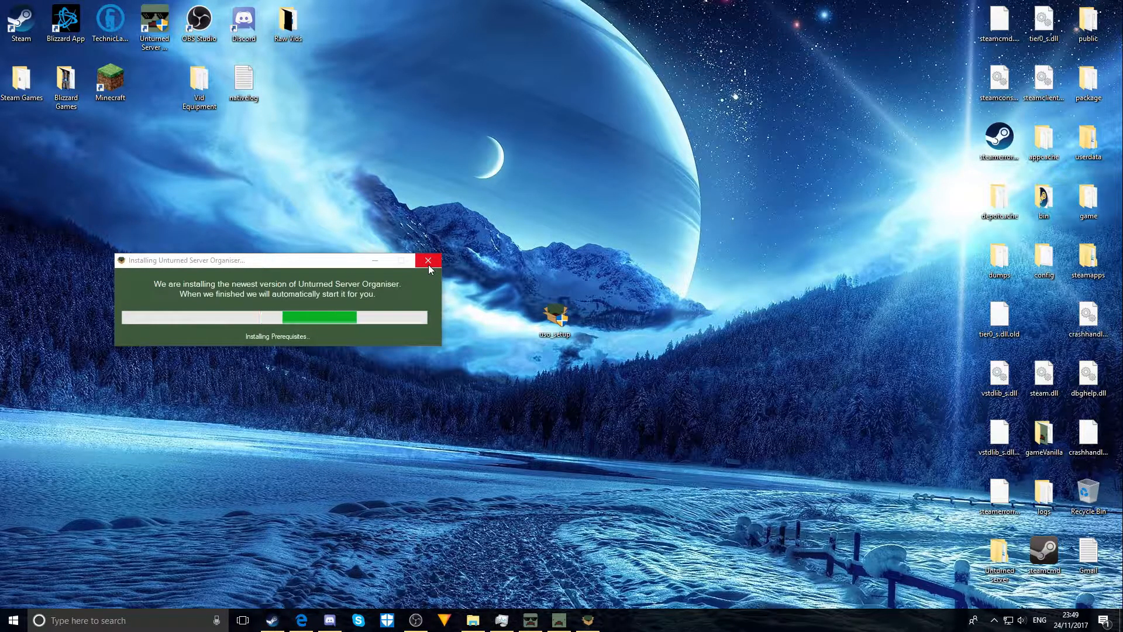
click(428, 261)
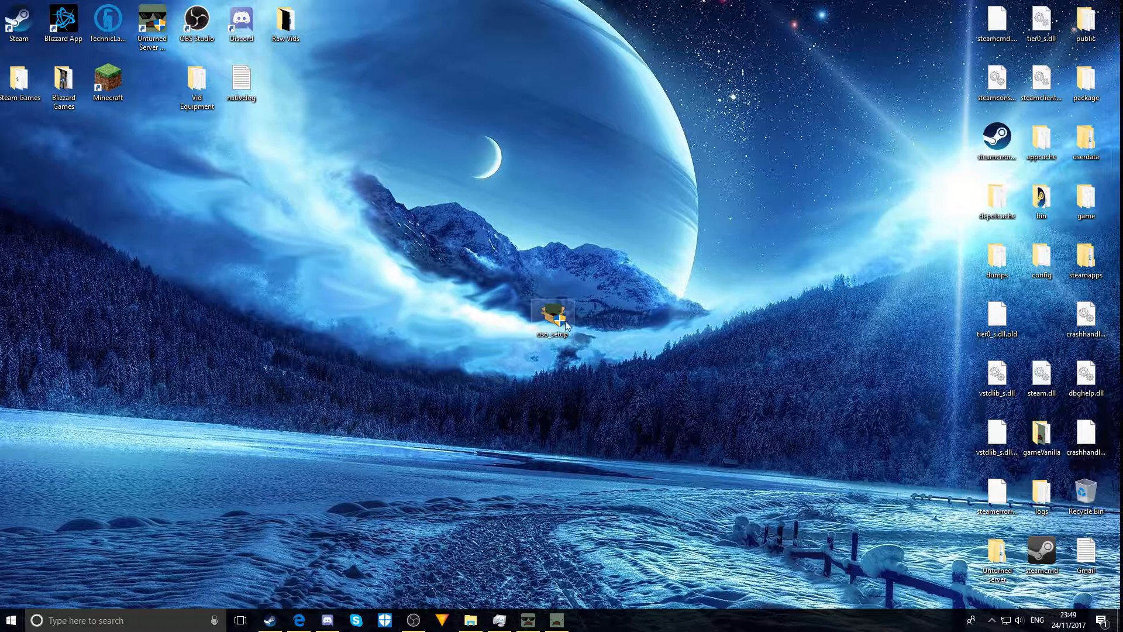
Move the Unturned Server Organiser shortcut to the middle of the desktop and put uso_setup in its former place beside OBS Studio.
drag(555, 318, 475, 100)
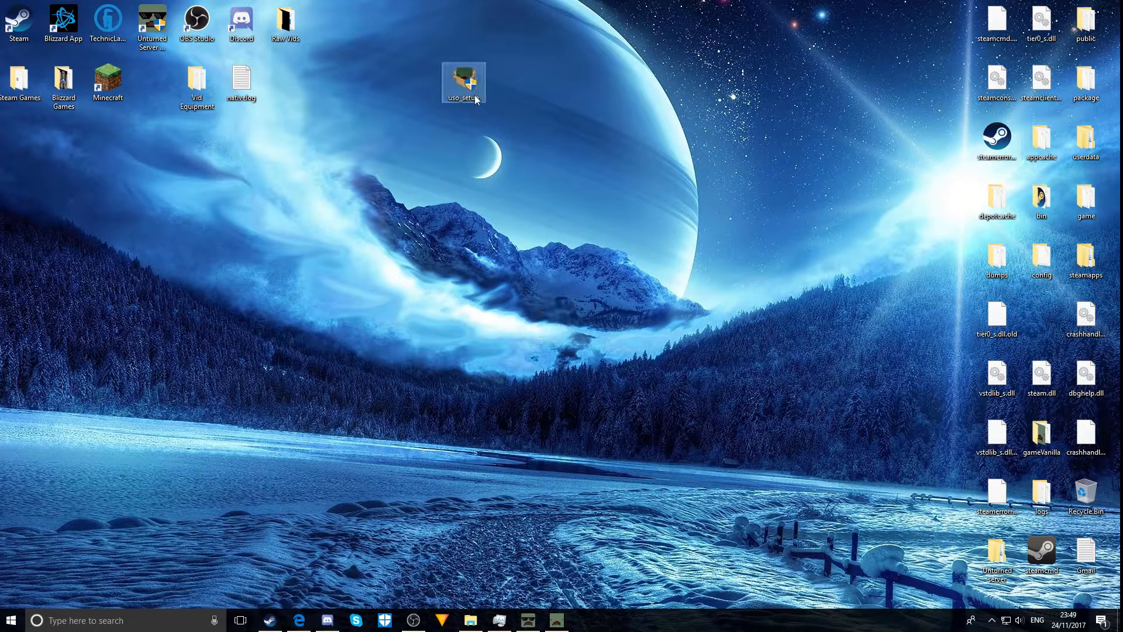
drag(151, 25, 530, 229)
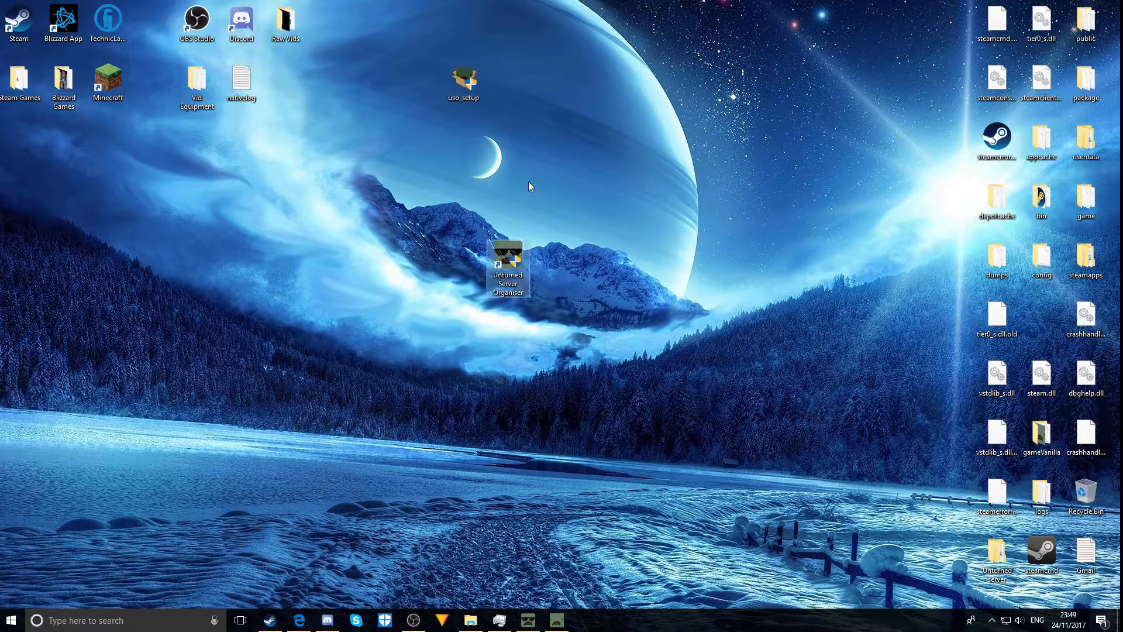
drag(451, 82, 457, 194)
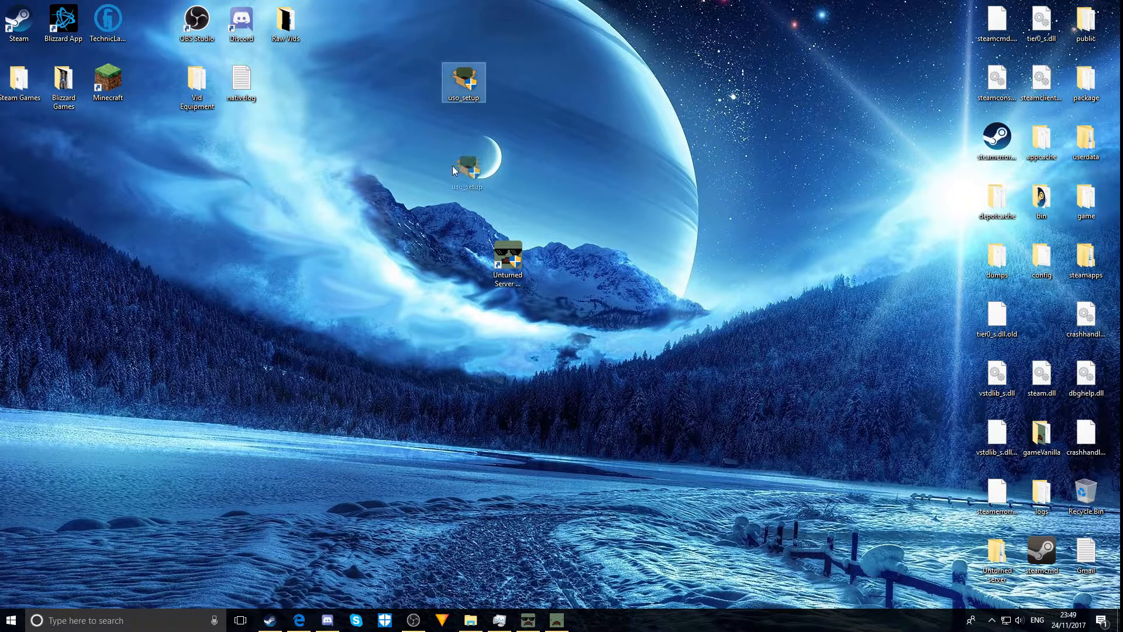
drag(138, 27, 142, 26)
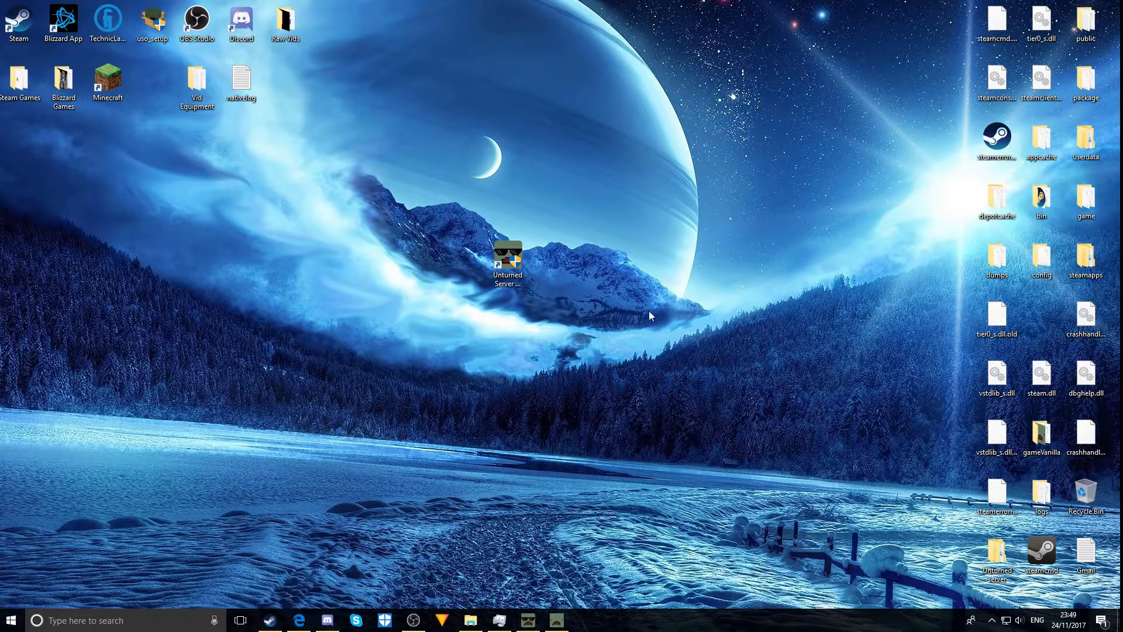
Try to launch Unturned Server Organiser from its repositioned desktop shortcut and dismiss the message.
drag(508, 260, 382, 202)
drag(526, 164, 620, 139)
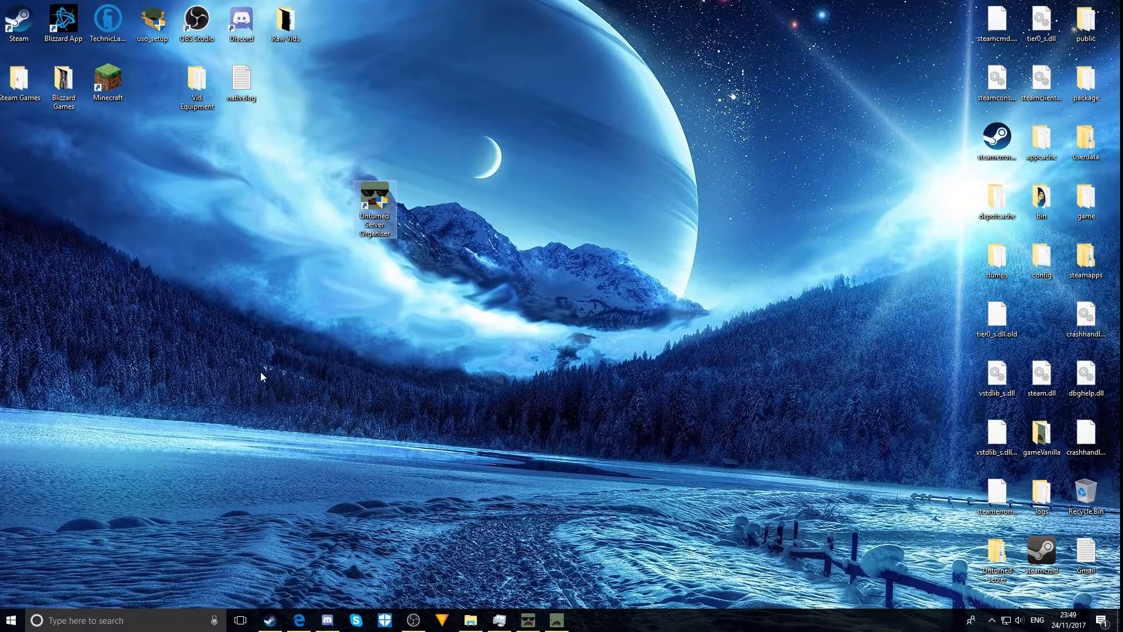
drag(545, 136, 332, 294)
click(332, 294)
double_click(373, 209)
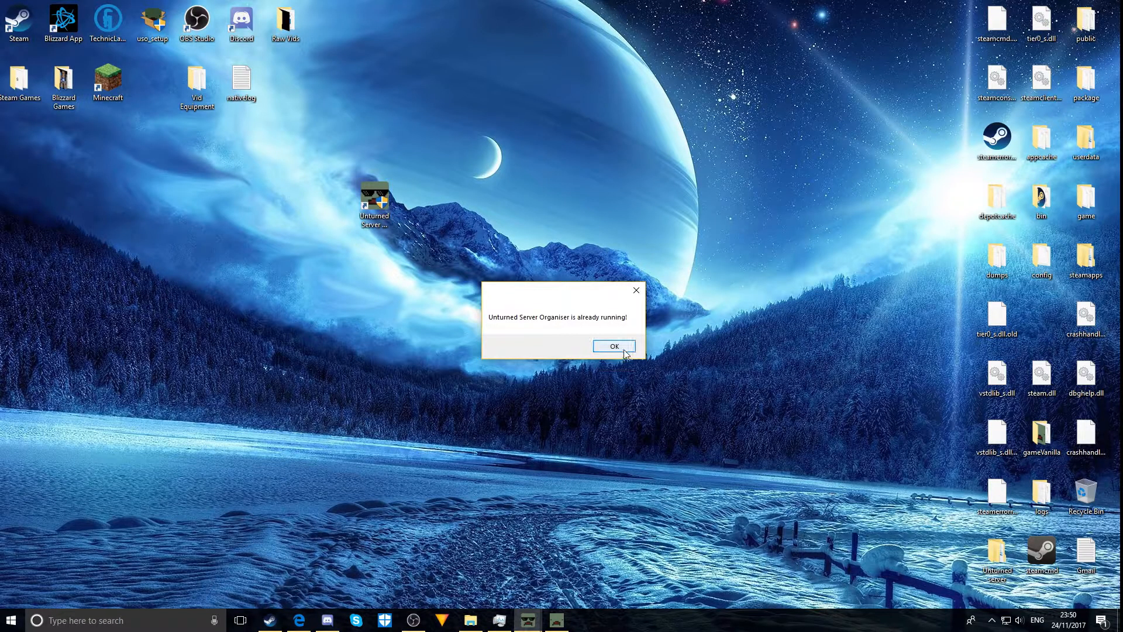
click(614, 346)
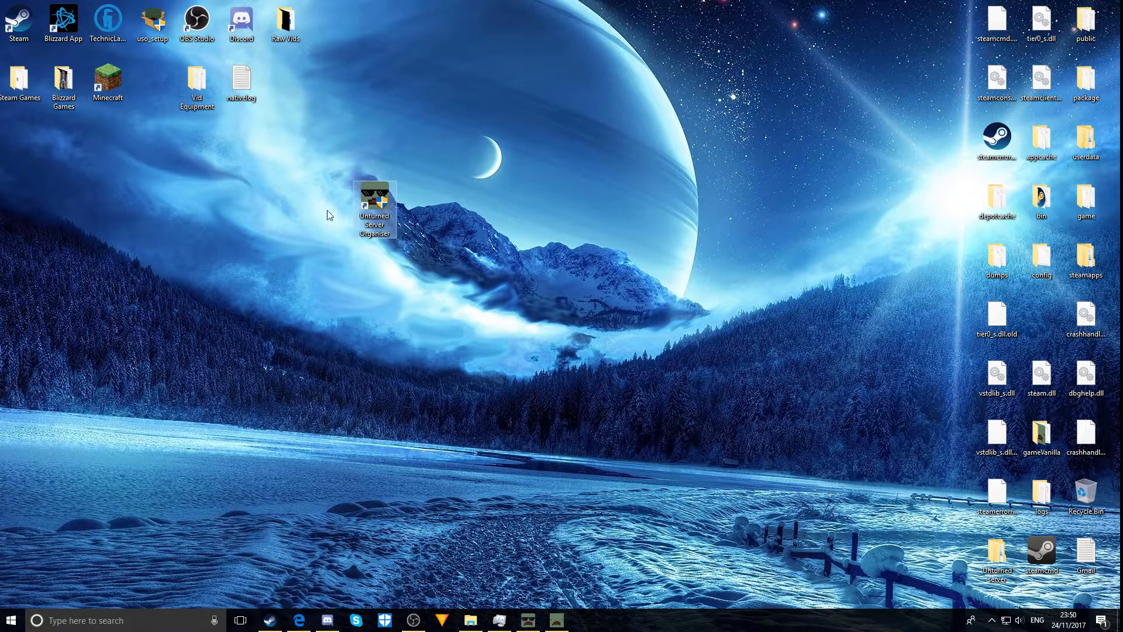
Place the Unturned Server Organiser shortcut between the Minecraft and Vid Equipment icons on the desktop.
drag(380, 199, 452, 88)
drag(710, 180, 806, 182)
drag(806, 182, 440, 397)
drag(138, 468, 854, 205)
drag(758, 188, 328, 526)
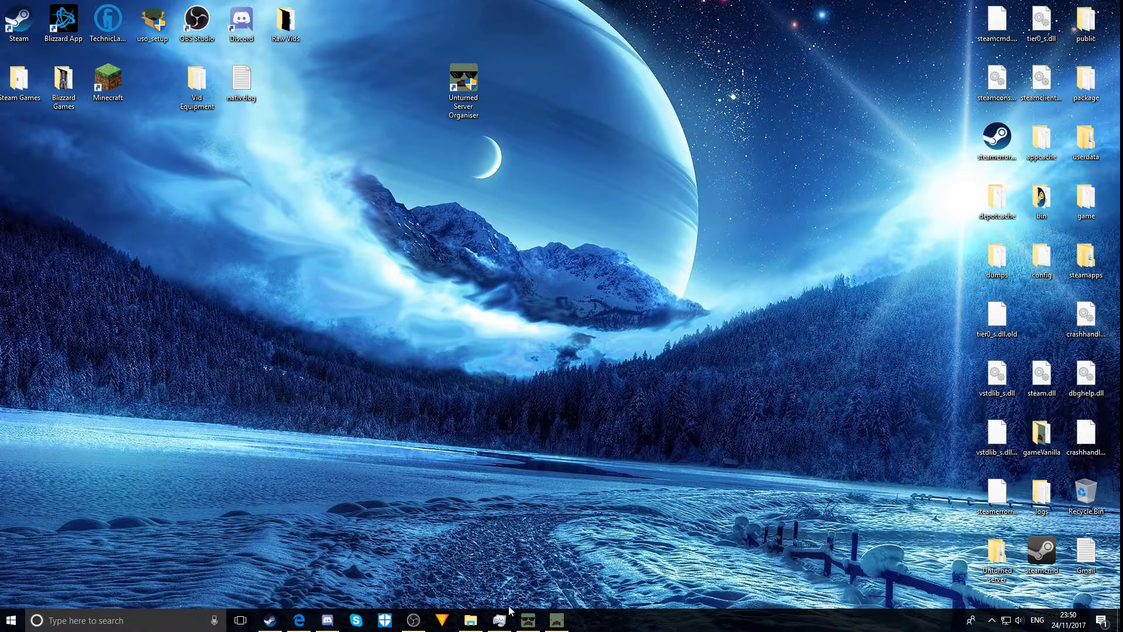
drag(451, 91, 168, 81)
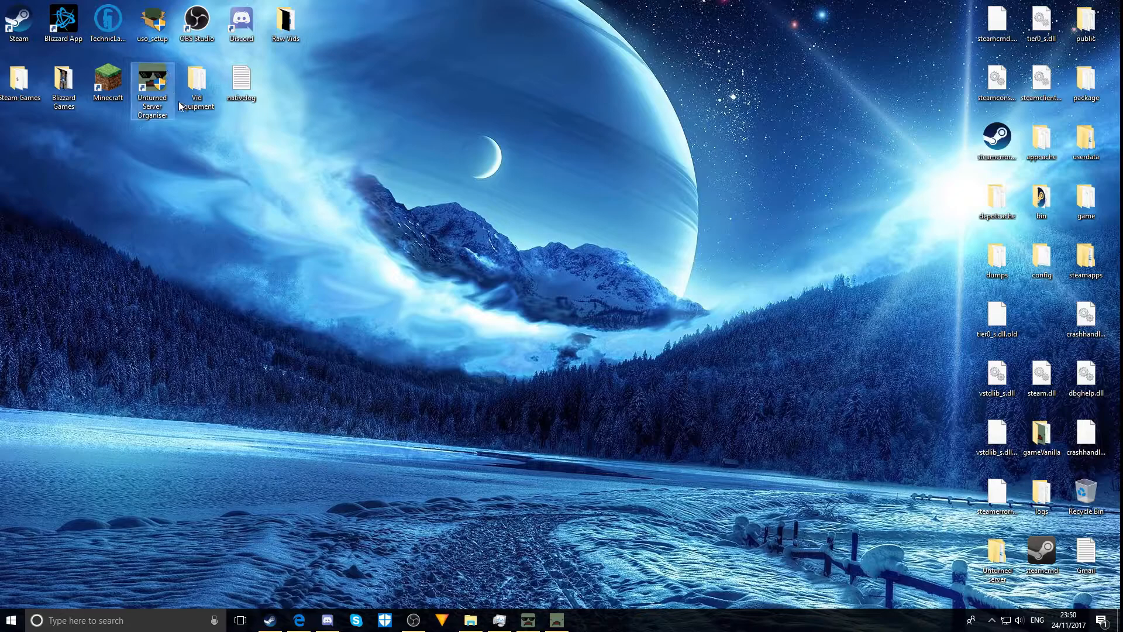
Bring up the running Unturned Server Organiser window and move it to the upper middle of the desktop.
click(420, 210)
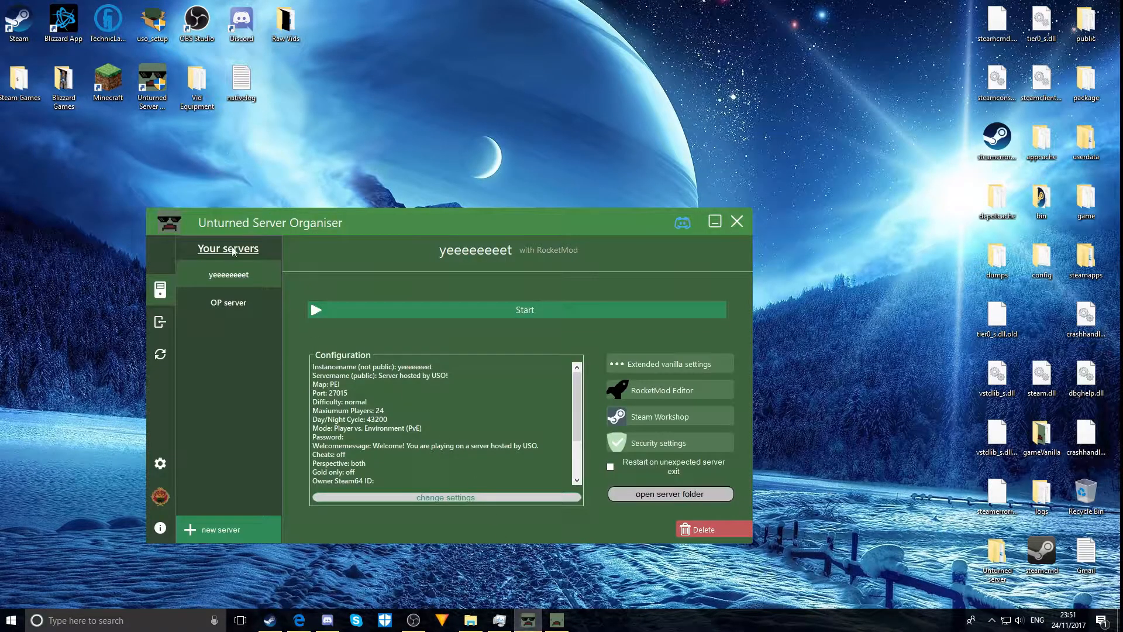
drag(337, 221, 389, 108)
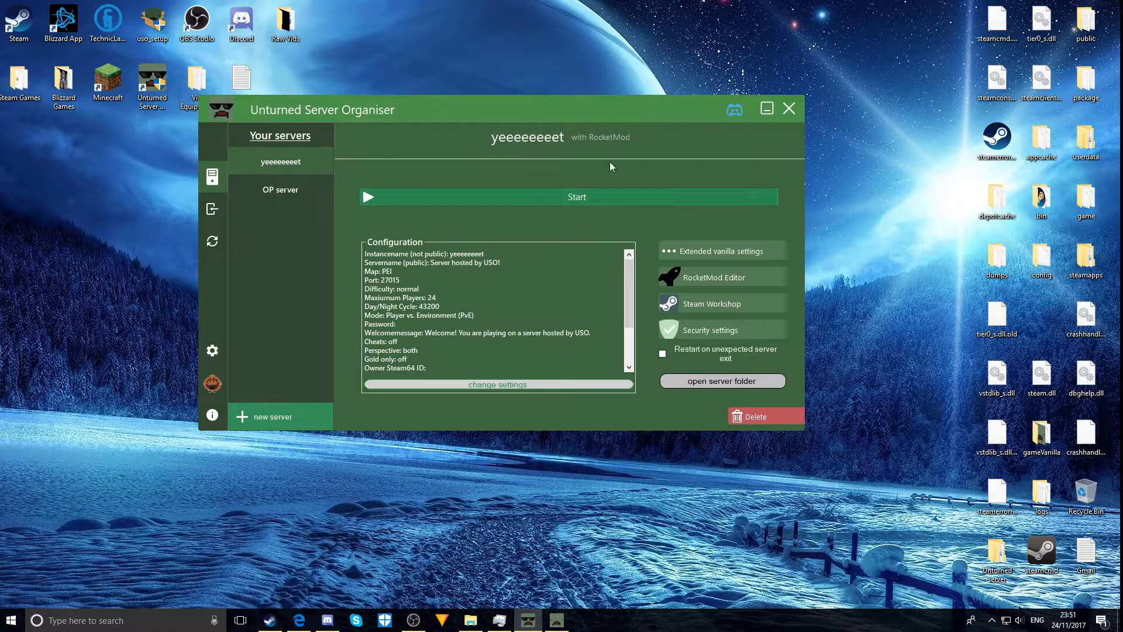
drag(528, 116, 578, 111)
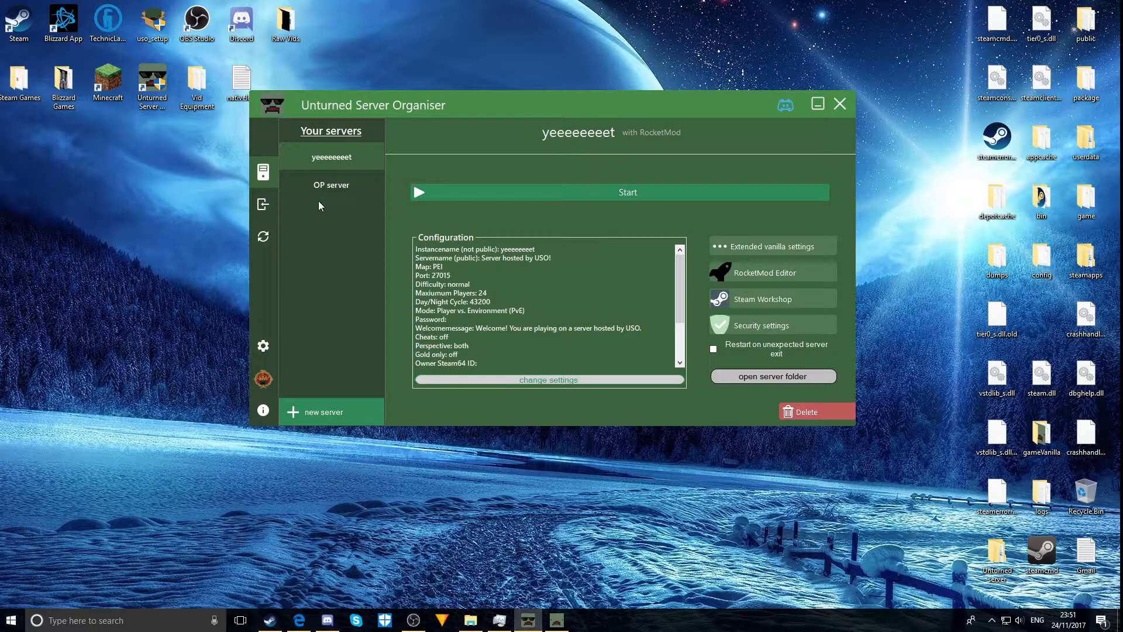
Create a new RocketMod-enabled server named "USO GREAT SERVER".
click(322, 416)
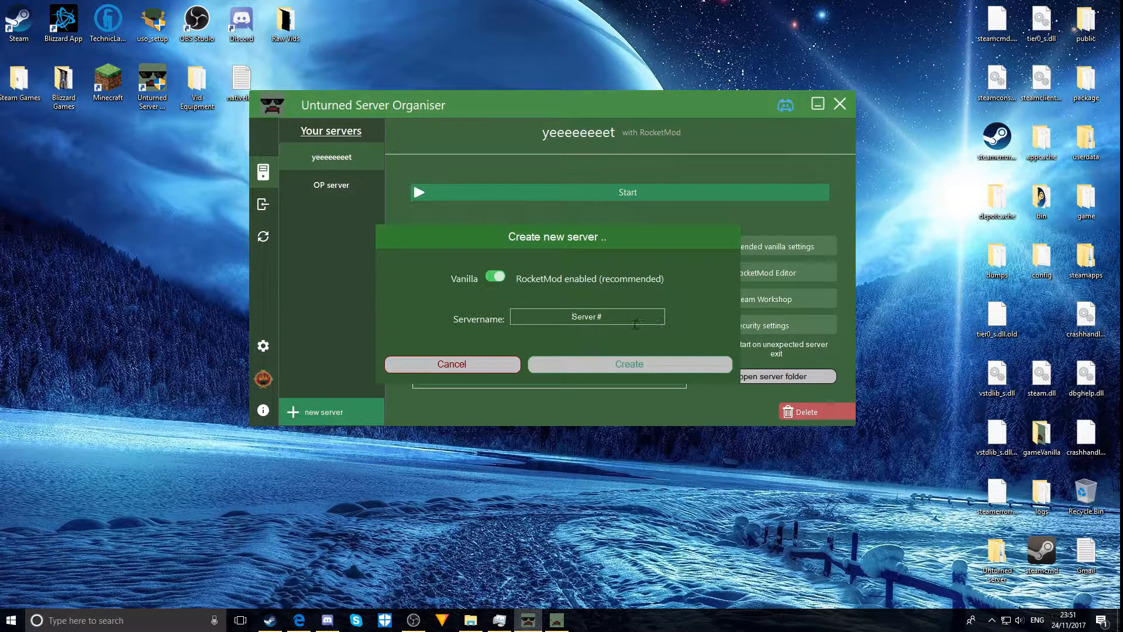
click(611, 316)
key(BackSpace)
key(BackSpace)
key(BackSpace)
key(BackSpace)
key(BackSpace)
key(BackSpace)
key(BackSpace)
key(BackSpace)
text(y)
key(BackSpace)
text(USO GREAT SERVER)
click(690, 366)
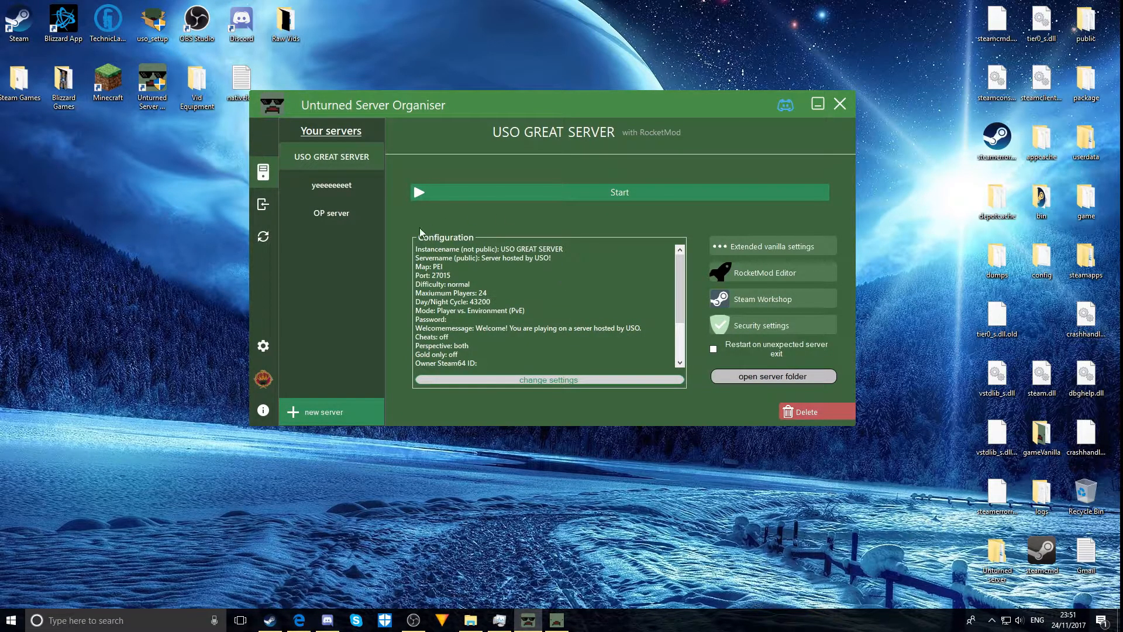
click(491, 380)
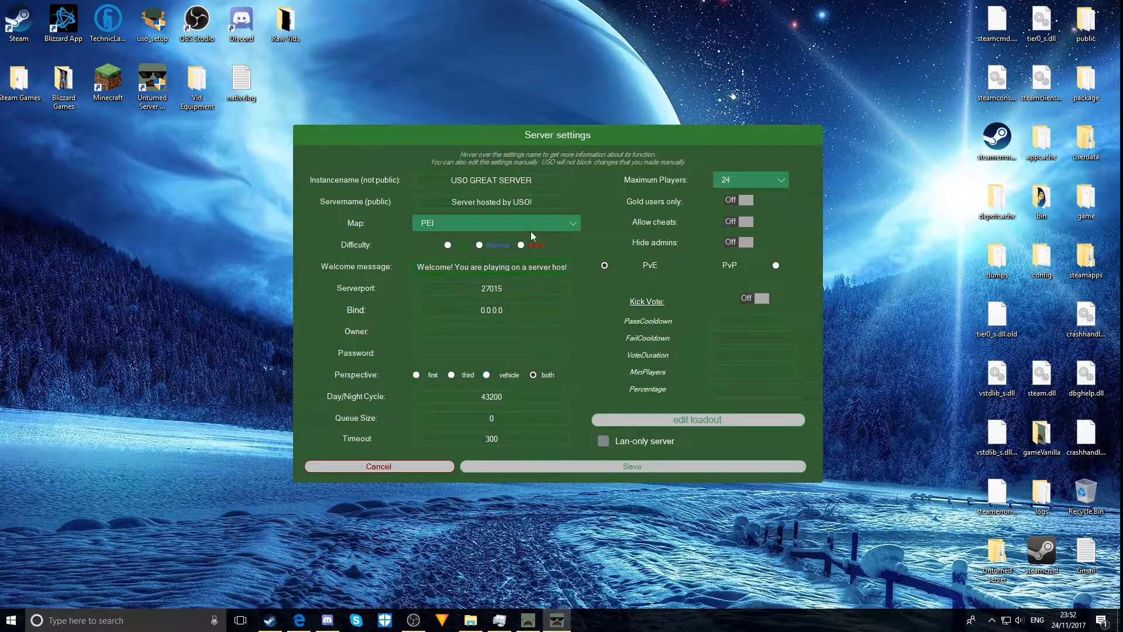
drag(662, 139, 695, 130)
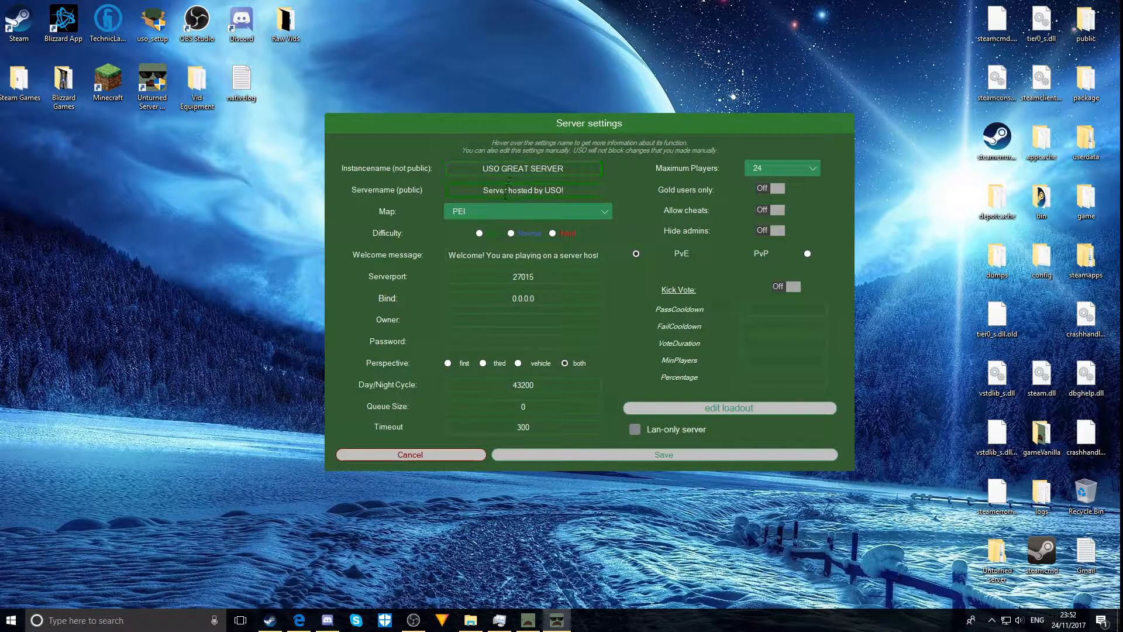
click(580, 168)
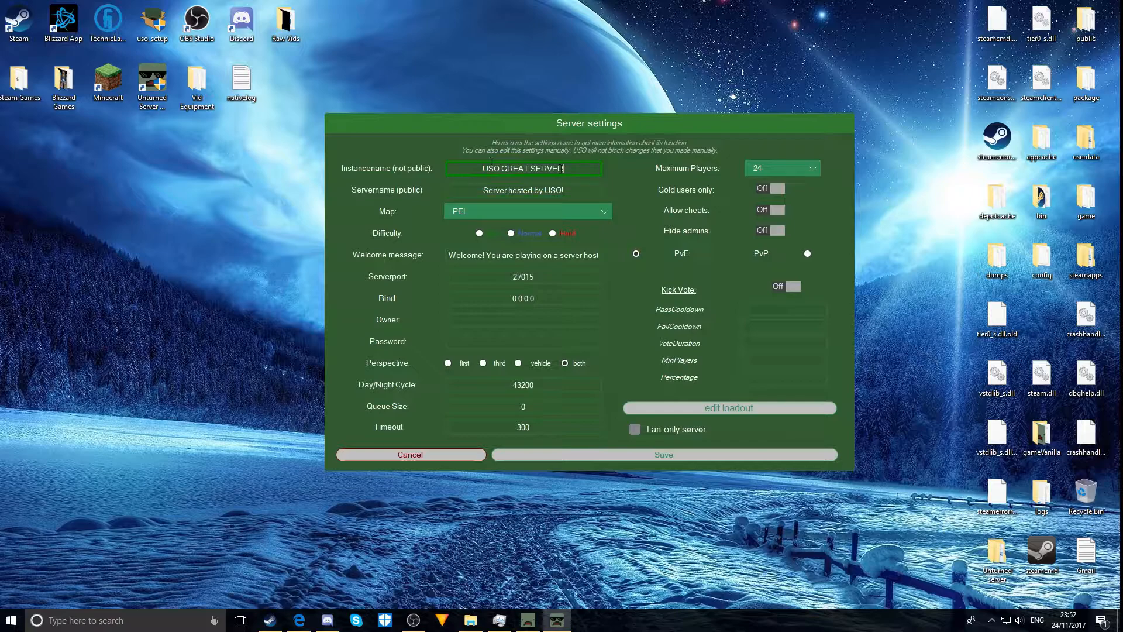
click(421, 452)
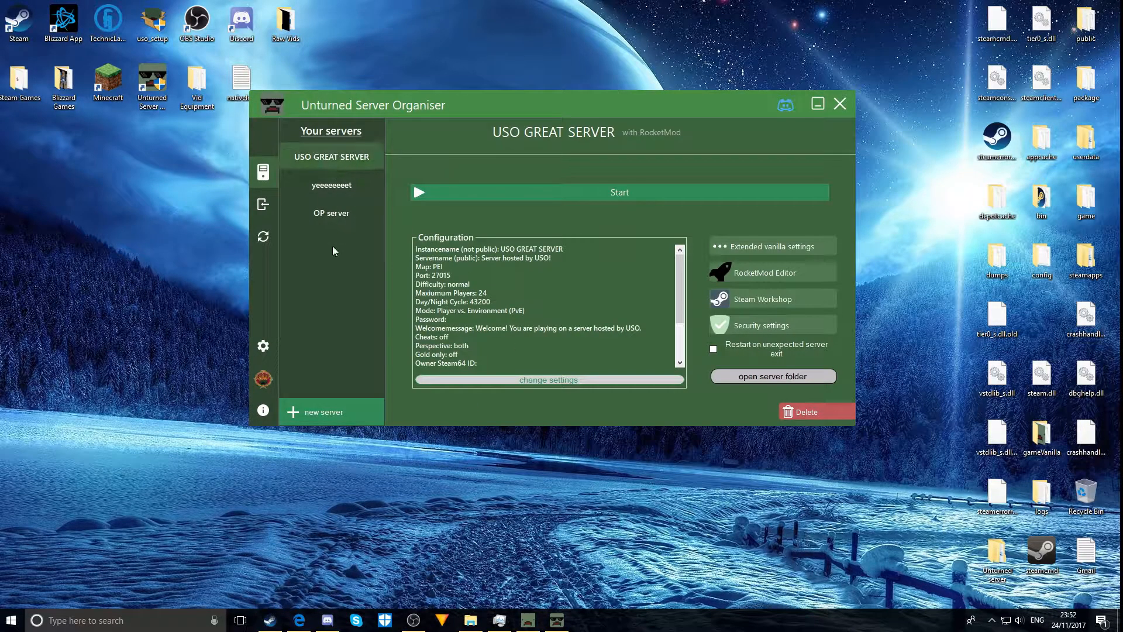
Reopen the settings of USO GREAT SERVER and set its public server name to "Great fun".
click(516, 381)
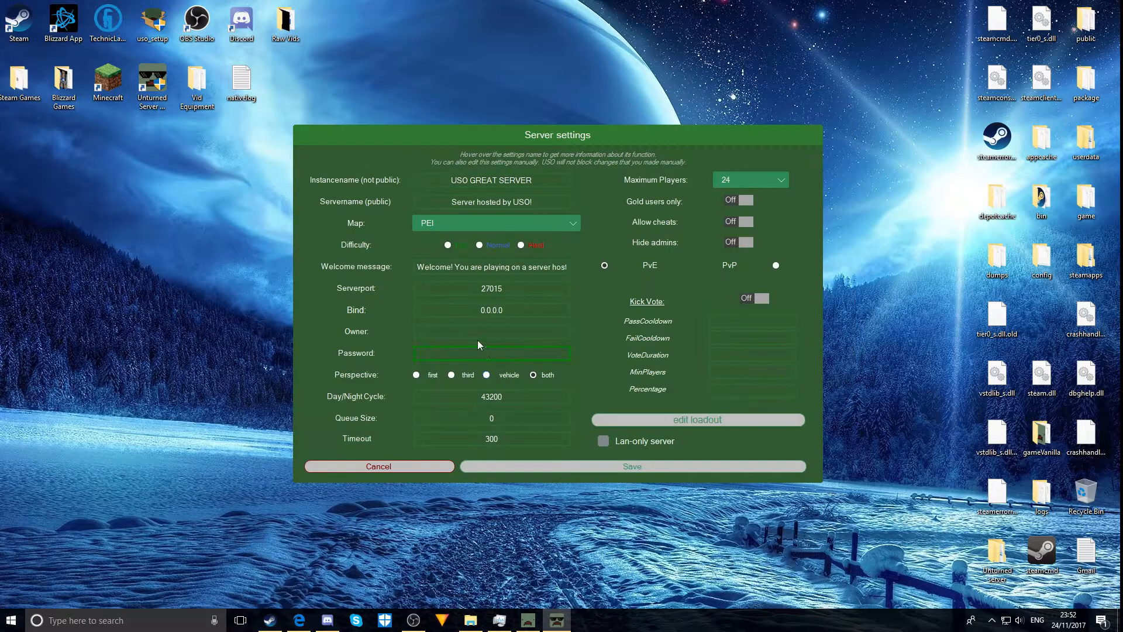
drag(539, 206, 388, 217)
mouse_move(389, 217)
key(BackSpace)
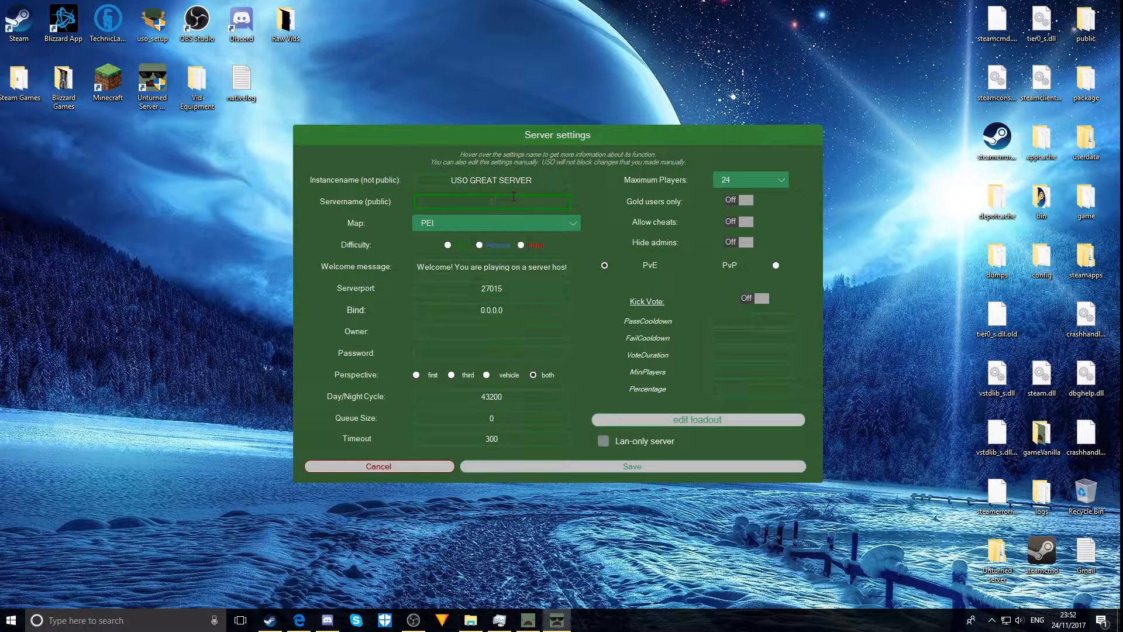
text(u)
text(sp)
key(BackSpace)
key(BackSpace)
key(BackSpace)
text(Unt)
key(BackSpace)
key(BackSpace)
key(BackSpace)
text(Great fun)
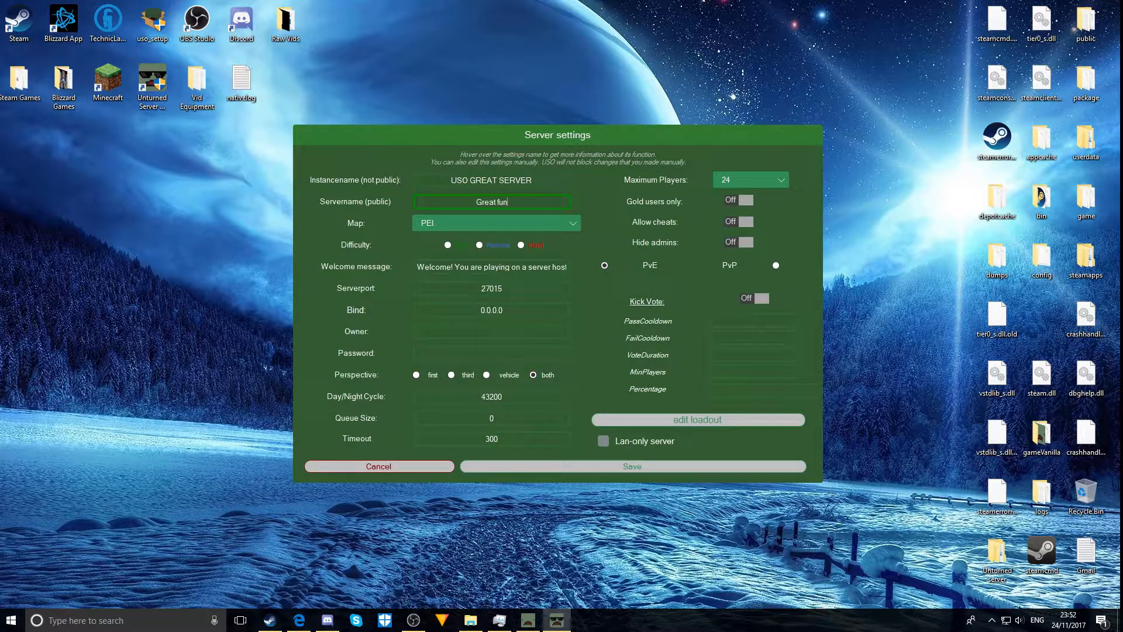
Look through the available maps, keep PEI, and set the server difficulty to normal.
click(553, 227)
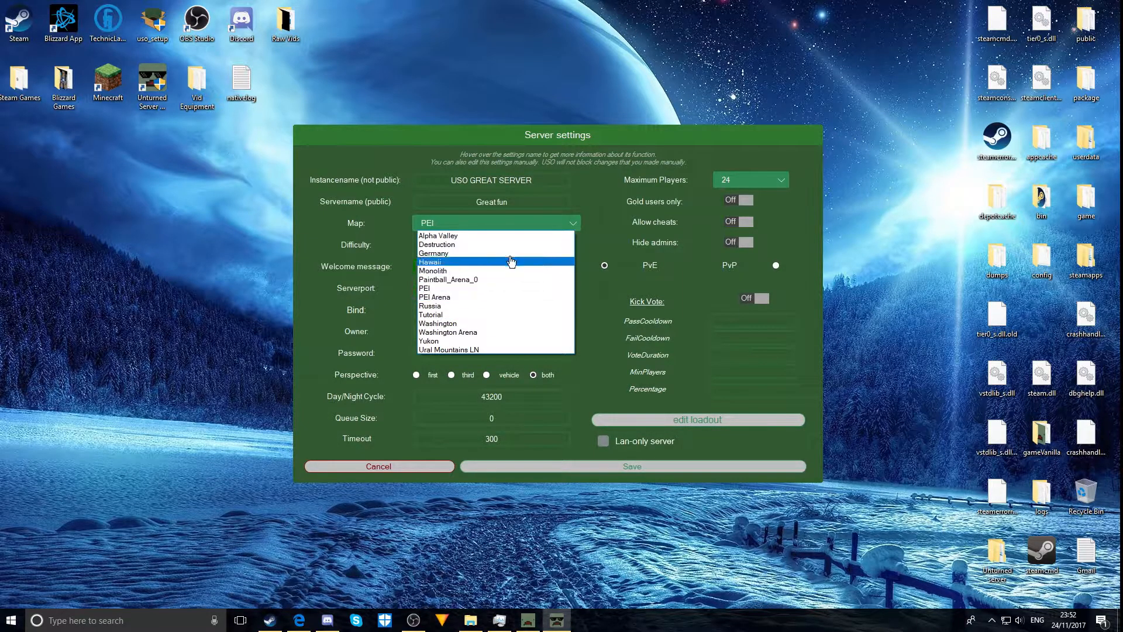
click(469, 216)
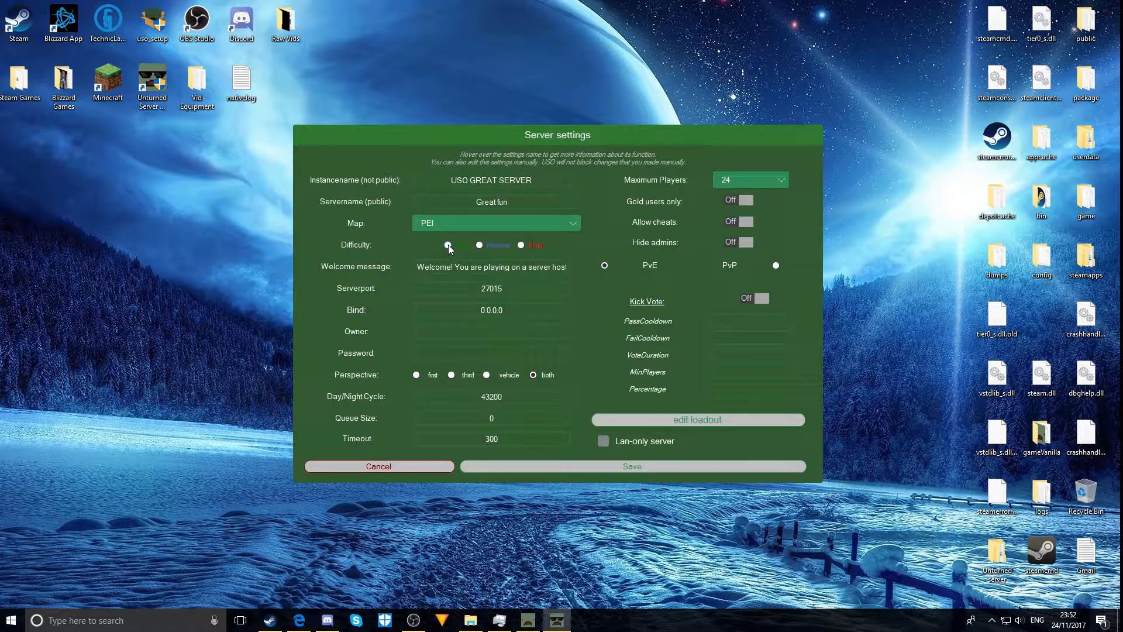
click(479, 244)
Replace the server's welcome message with "welcome to the best server ever".
click(447, 310)
click(453, 267)
drag(563, 268, 278, 286)
key(BackSpace)
key(Delete)
key(Delete)
key(Delete)
key(Delete)
key(Delete)
key(Delete)
key(Delete)
key(Delete)
key(Delete)
key(Delete)
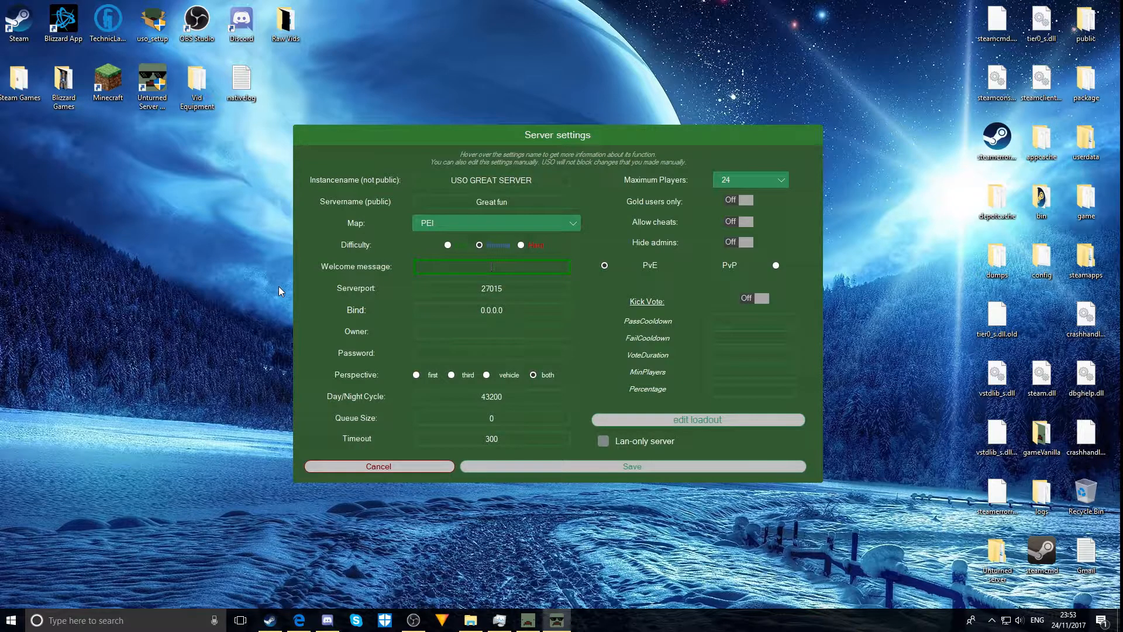
text(welcome to the best server ever)
key(Tab)
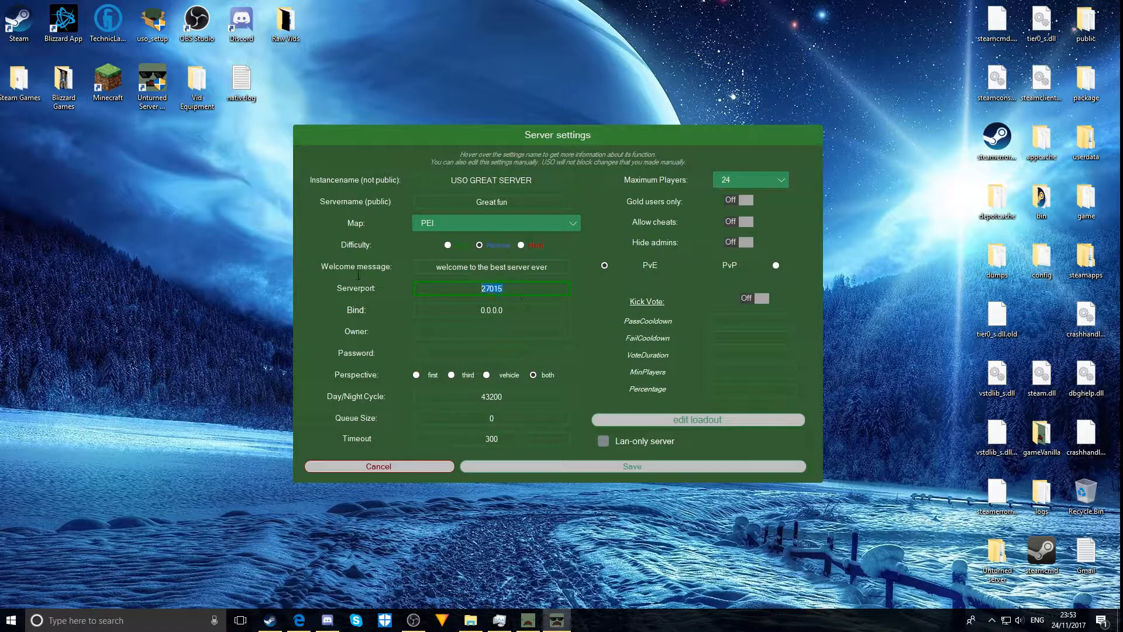
Try "yourname" as the server owner, and clear the entry again.
key(Tab)
key(Tab)
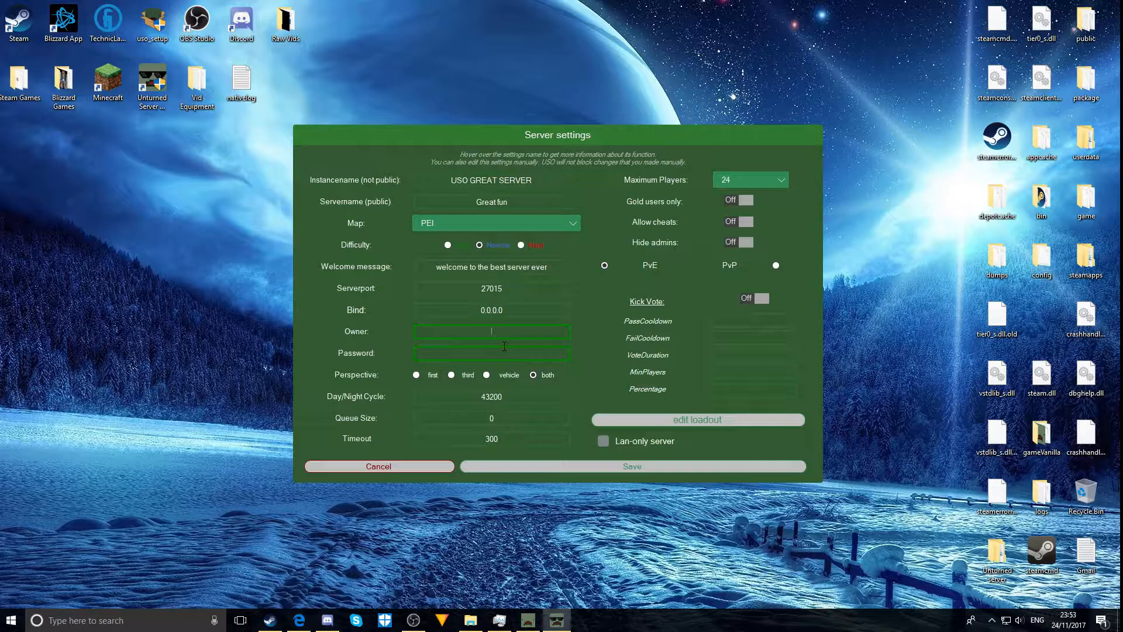
text(yourname)
key(BackSpace)
key(BackSpace)
key(BackSpace)
key(BackSpace)
key(BackSpace)
key(BackSpace)
key(BackSpace)
key(BackSpace)
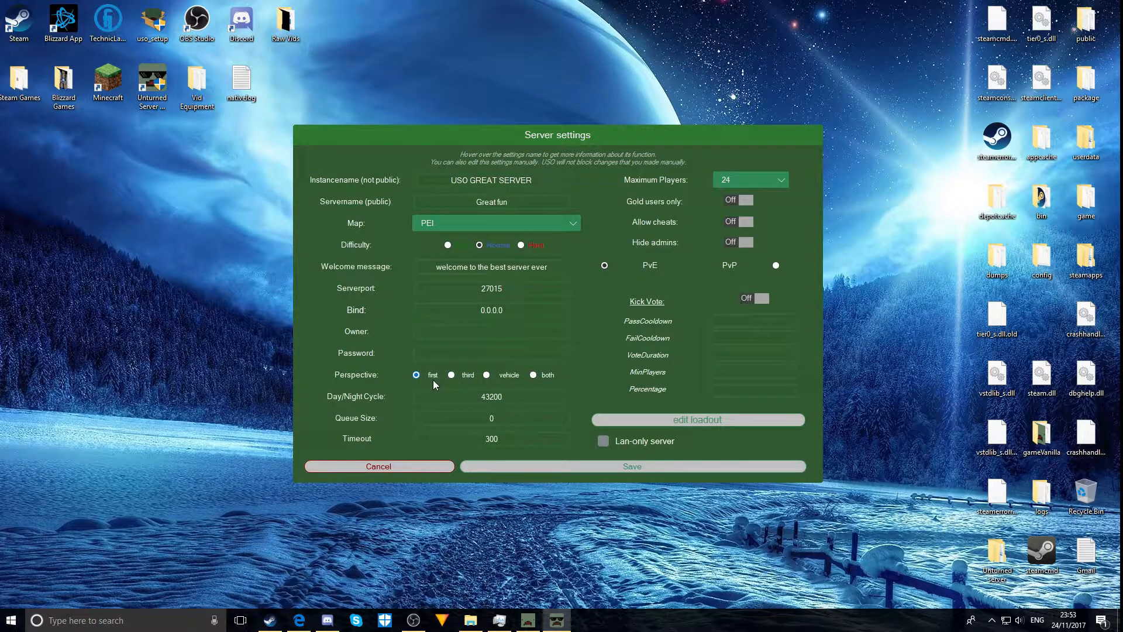
Try other perspectives before returning to both, and try a day/night cycle of 20000 before restoring 43200.
click(456, 374)
click(489, 376)
click(493, 402)
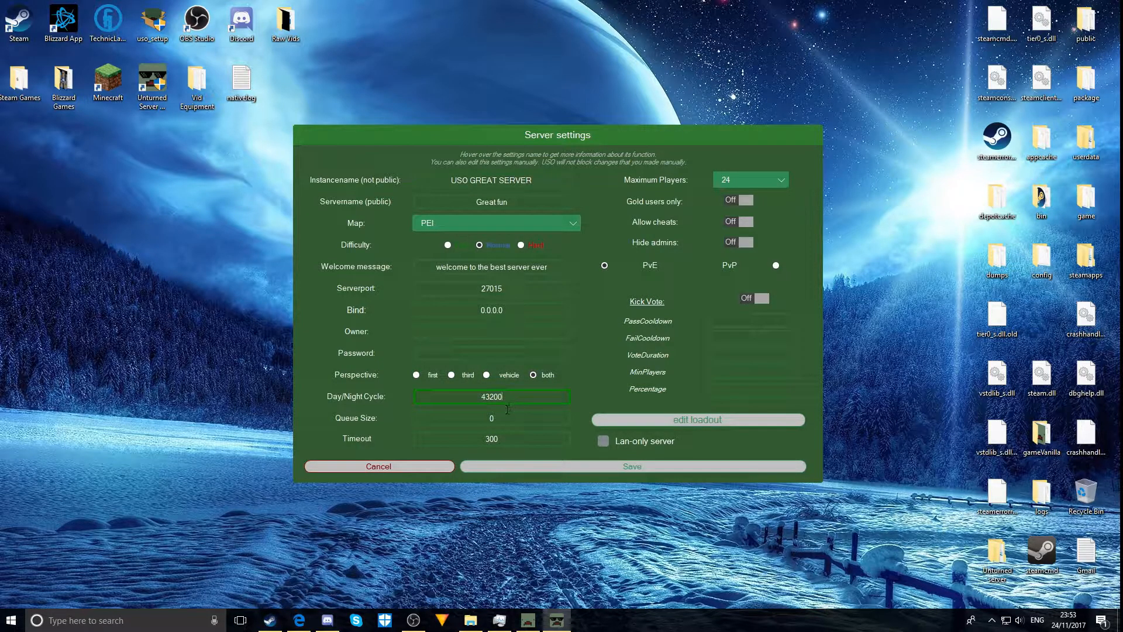
double_click(446, 398)
key(BackSpace)
text(20000)
key(BackSpace)
key(BackSpace)
key(BackSpace)
key(BackSpace)
key(BackSpace)
text(43200)
Set the server's queue size to 2 and keep the timeout at 300.
click(501, 420)
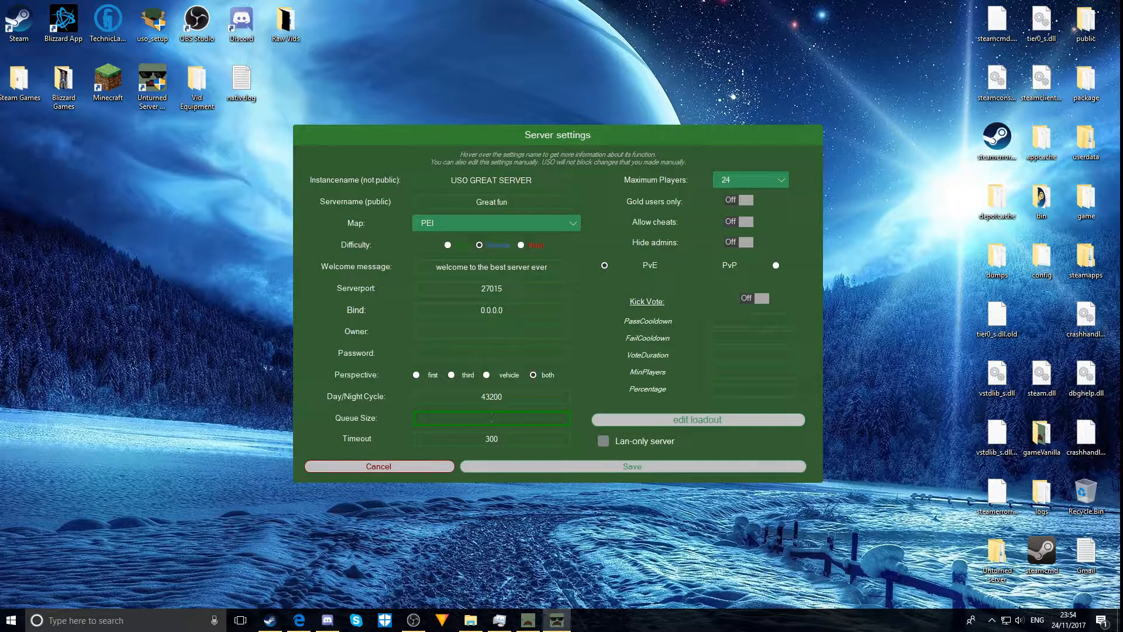
text(2)
click(509, 440)
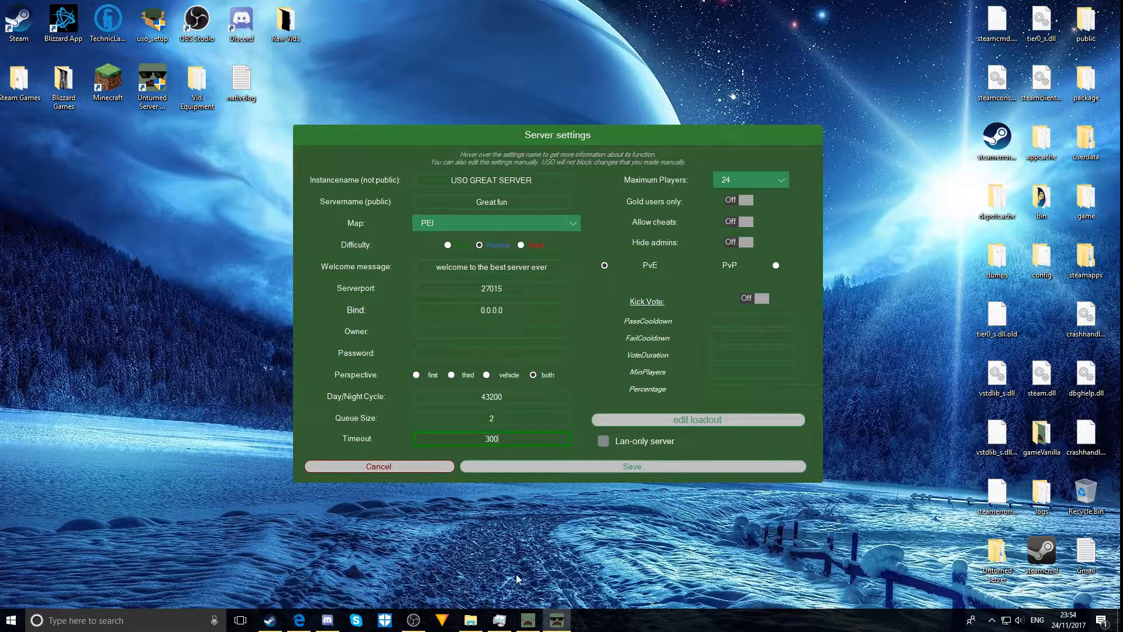
key(BackSpace)
key(BackSpace)
text(00)
key(BackSpace)
double_click(458, 442)
click(517, 421)
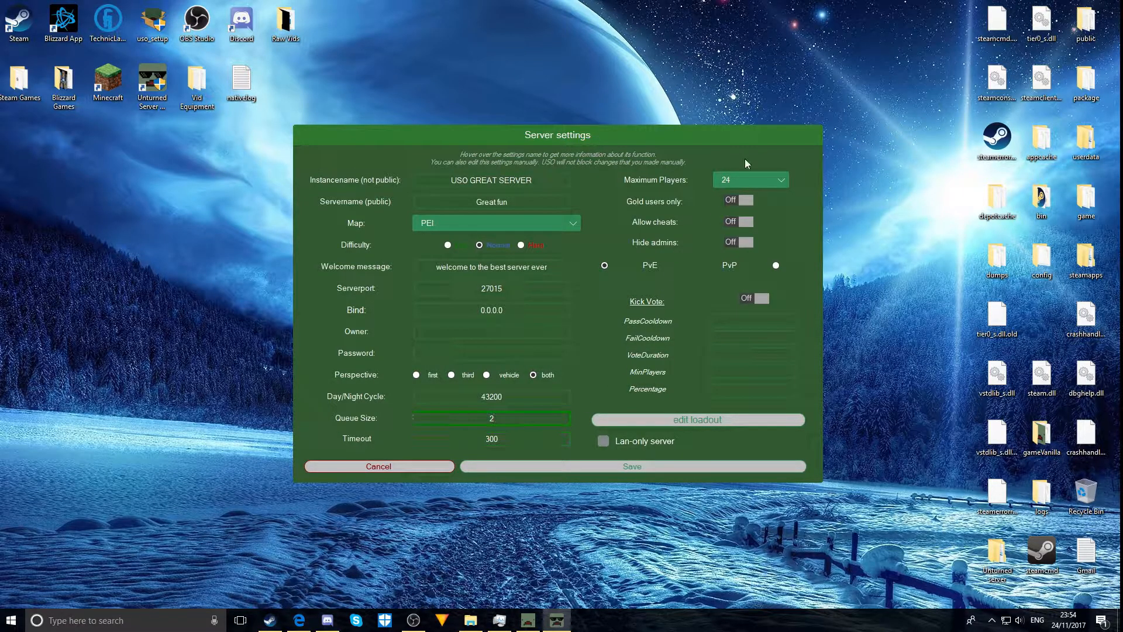
Limit the server to a maximum of 8 players.
click(761, 184)
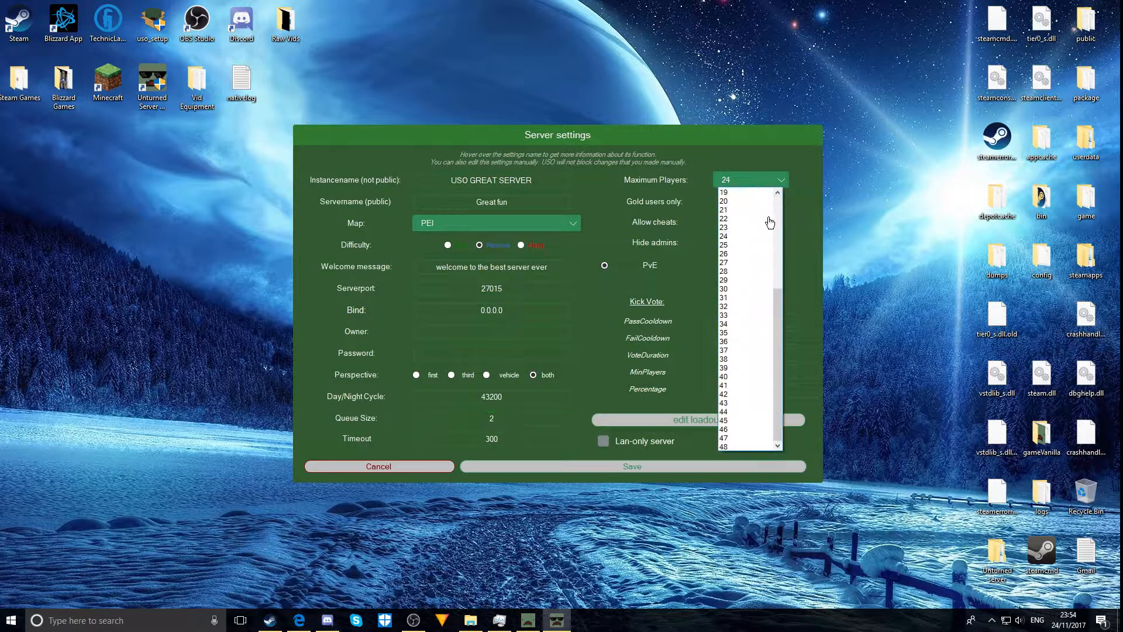
drag(781, 351, 792, 246)
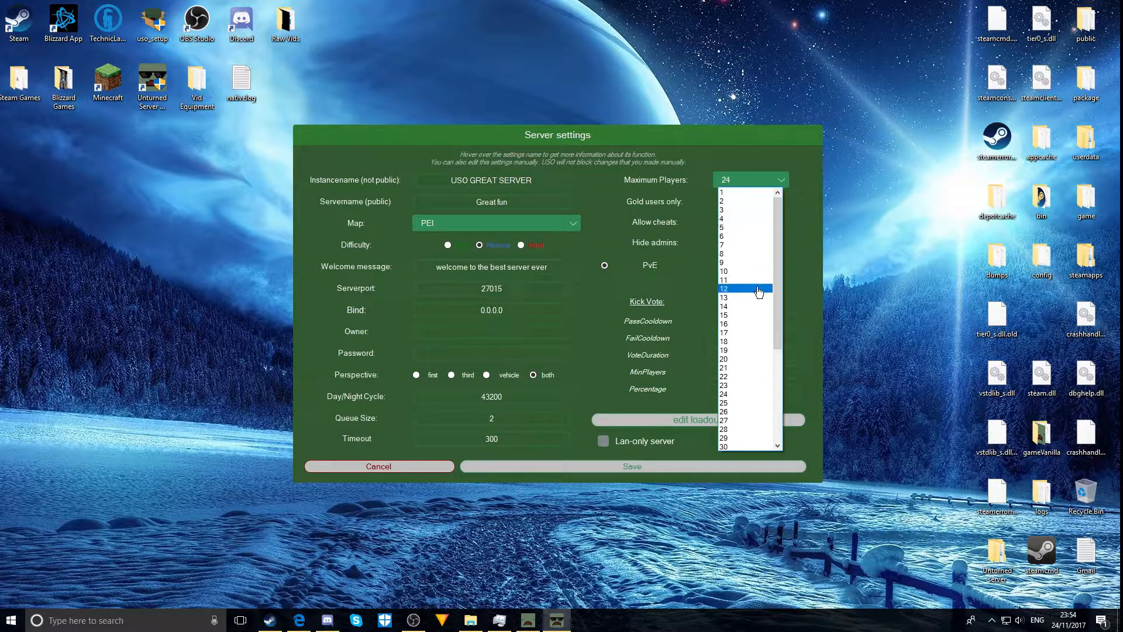
click(736, 202)
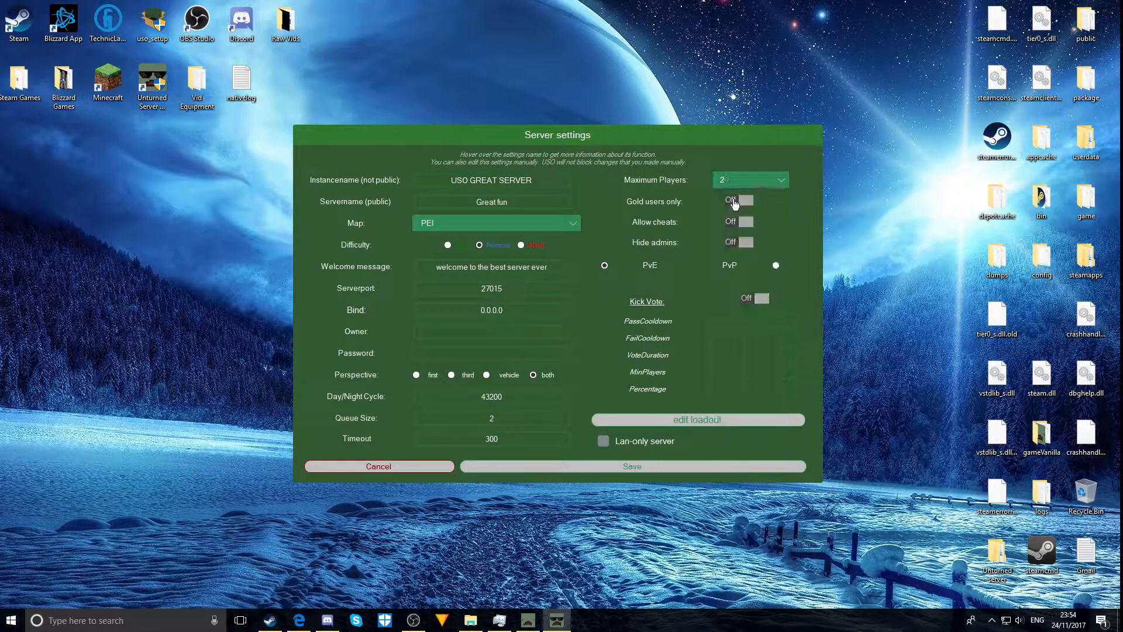
click(781, 180)
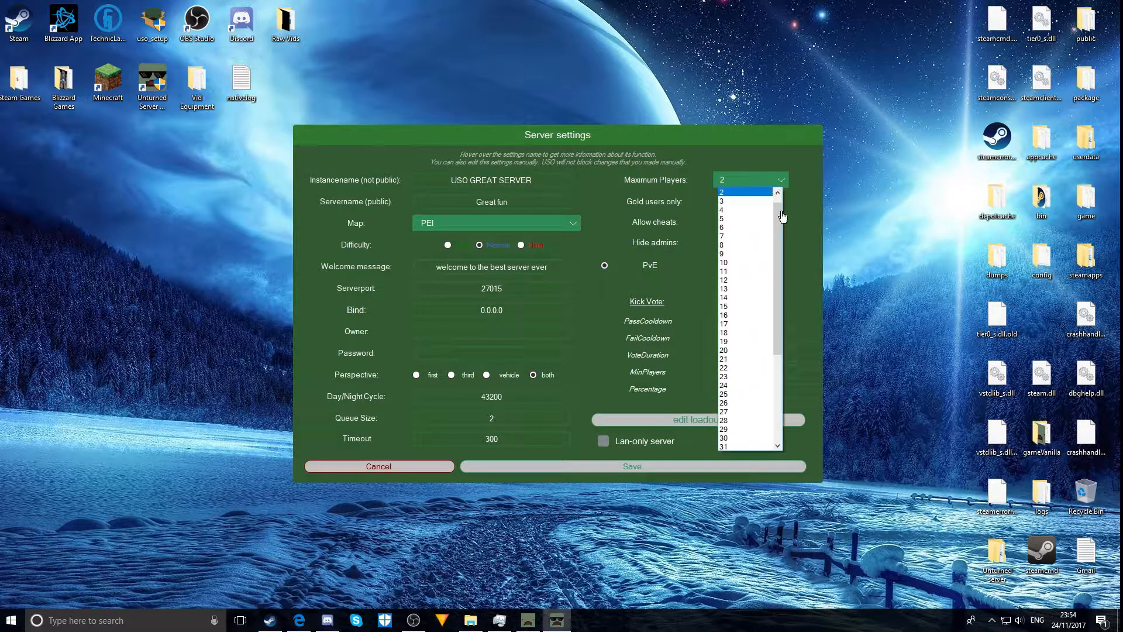
click(726, 245)
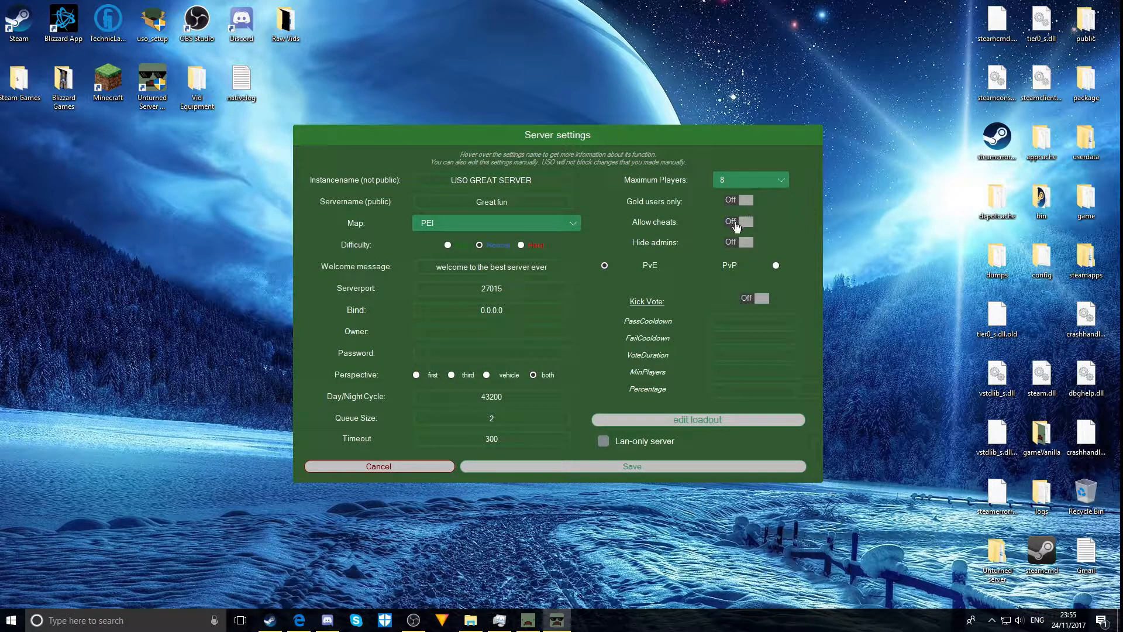
click(747, 203)
click(743, 203)
click(742, 203)
click(742, 205)
click(741, 203)
click(742, 202)
click(744, 203)
click(744, 203)
click(744, 203)
click(742, 205)
Allow cheats on the server and turn on hiding of admins.
click(743, 227)
click(743, 245)
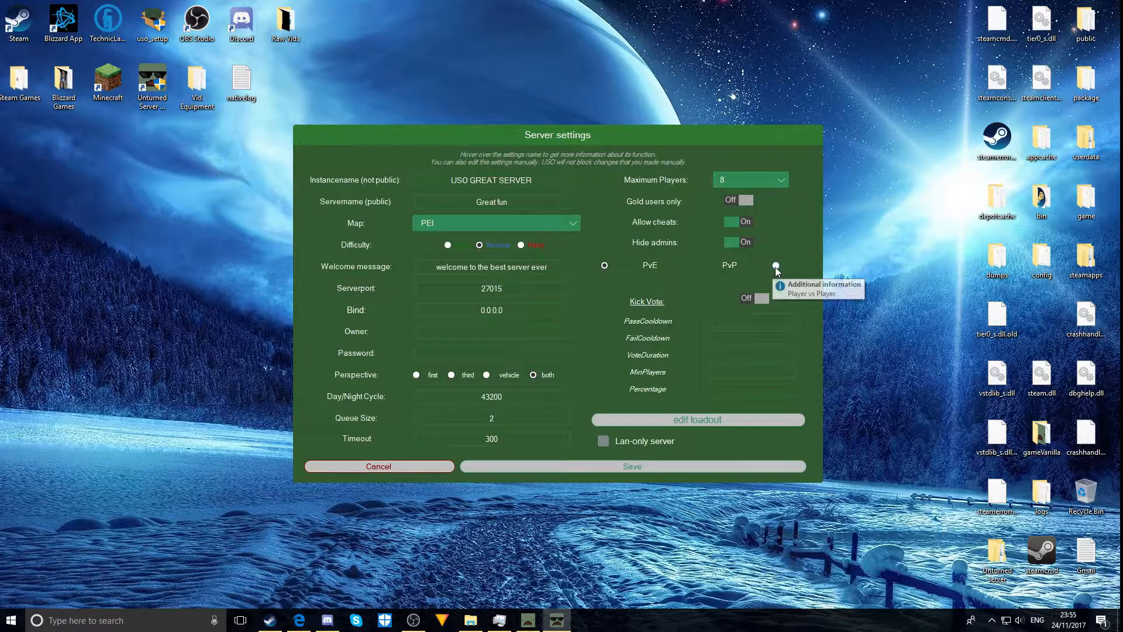
click(738, 244)
Compare the PvE and PvP modes and set the server to PvP.
mouse_move(725, 264)
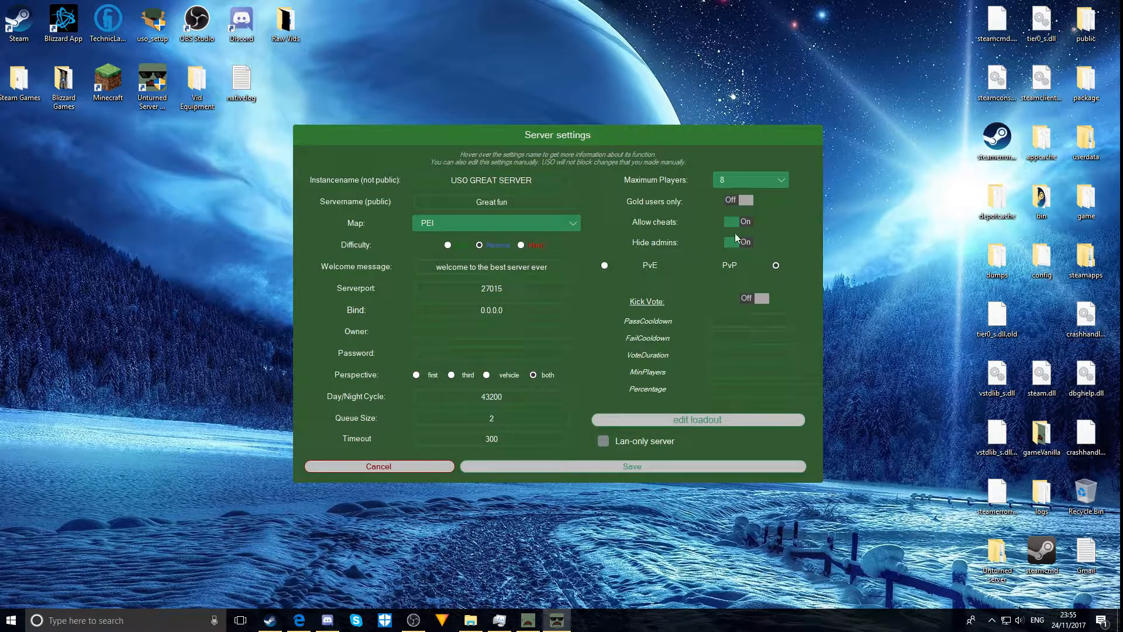
click(694, 264)
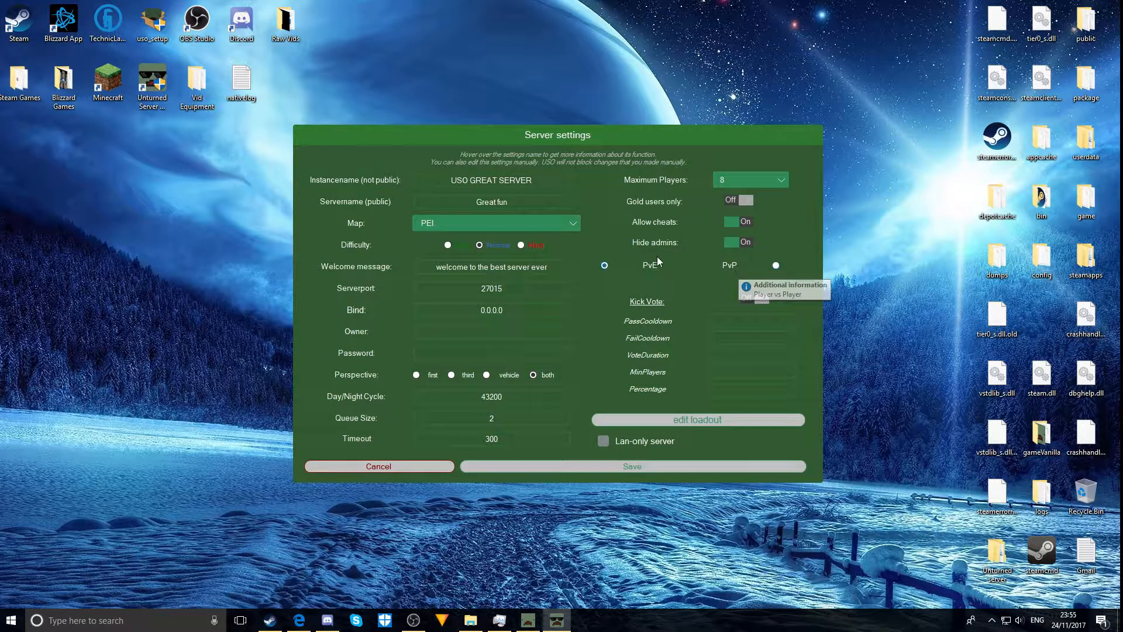
mouse_move(642, 274)
click(719, 267)
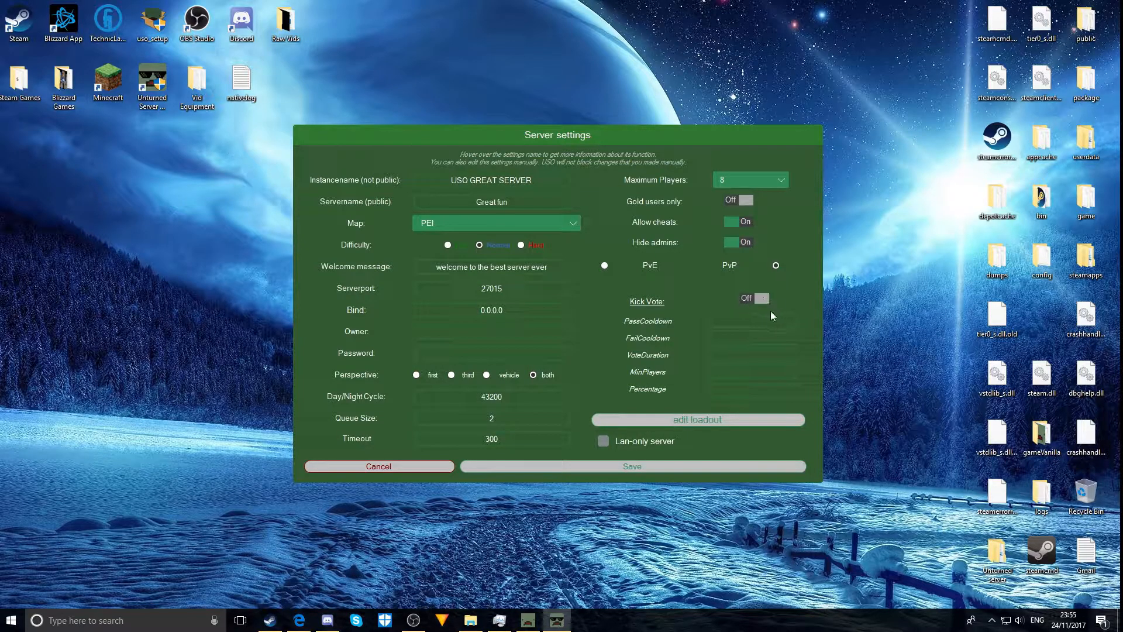
click(765, 301)
click(751, 301)
click(729, 325)
click(710, 355)
click(718, 375)
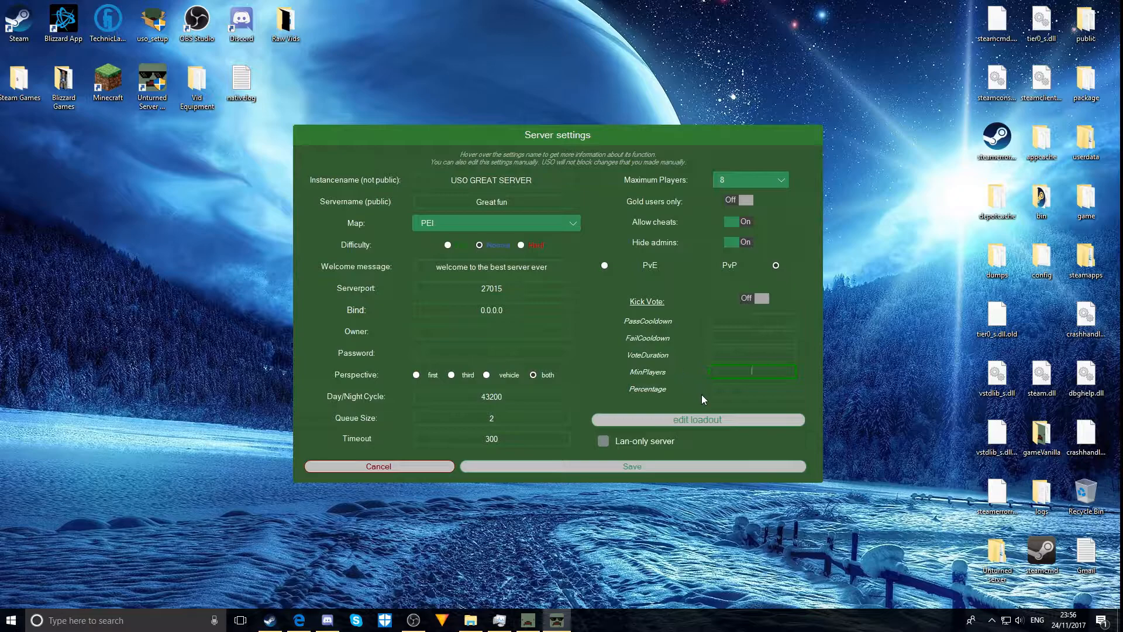
Set the kick vote's PassCooldown to 1 and its FailCooldown to 5.
click(719, 321)
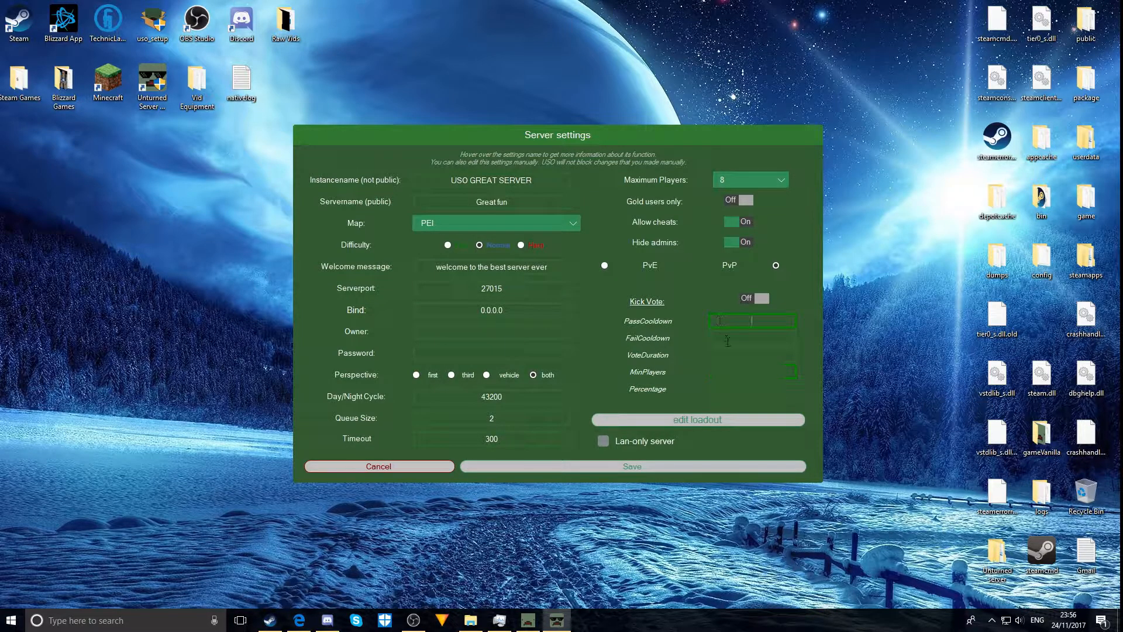
mouse_move(638, 319)
text(2)
key(BackSpace)
text(30)
click(793, 344)
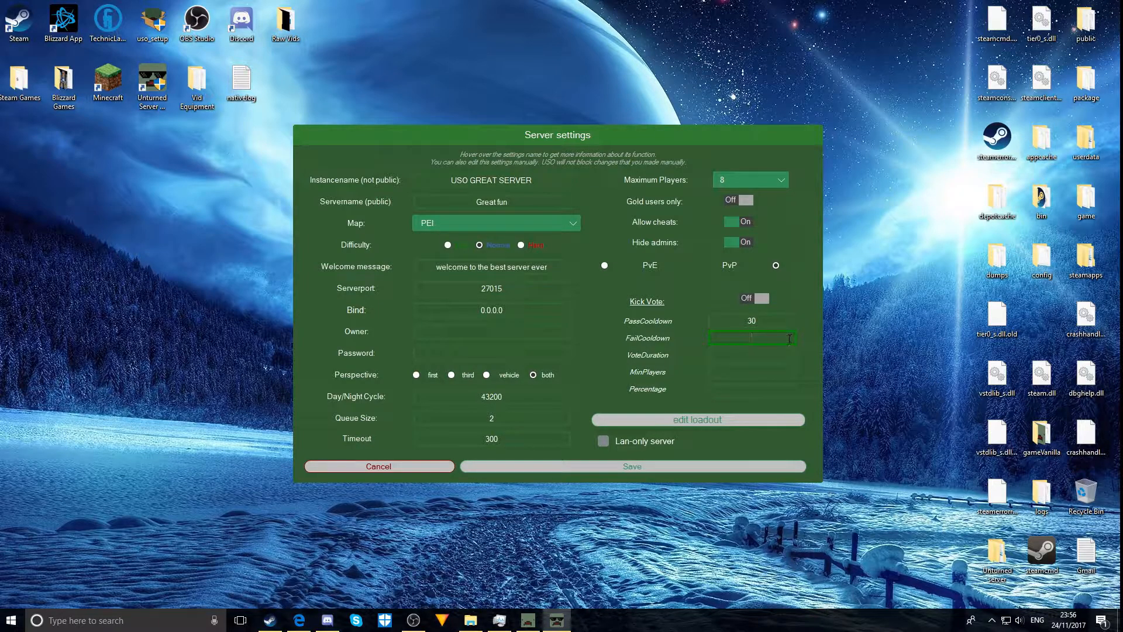
key(BackSpace)
key(BackSpace)
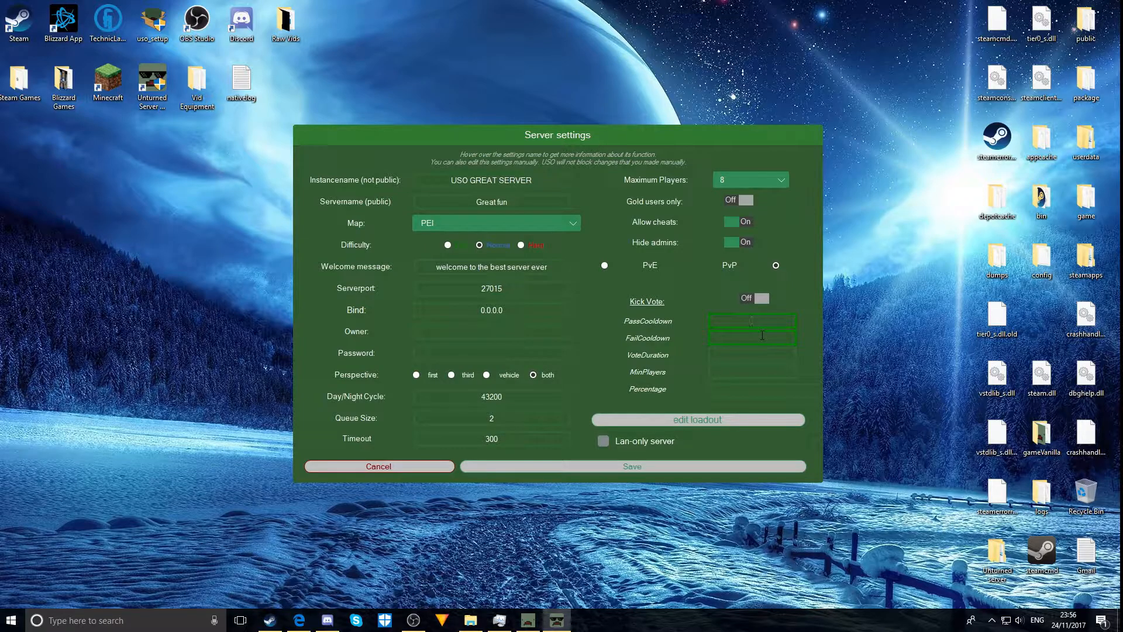
text(1)
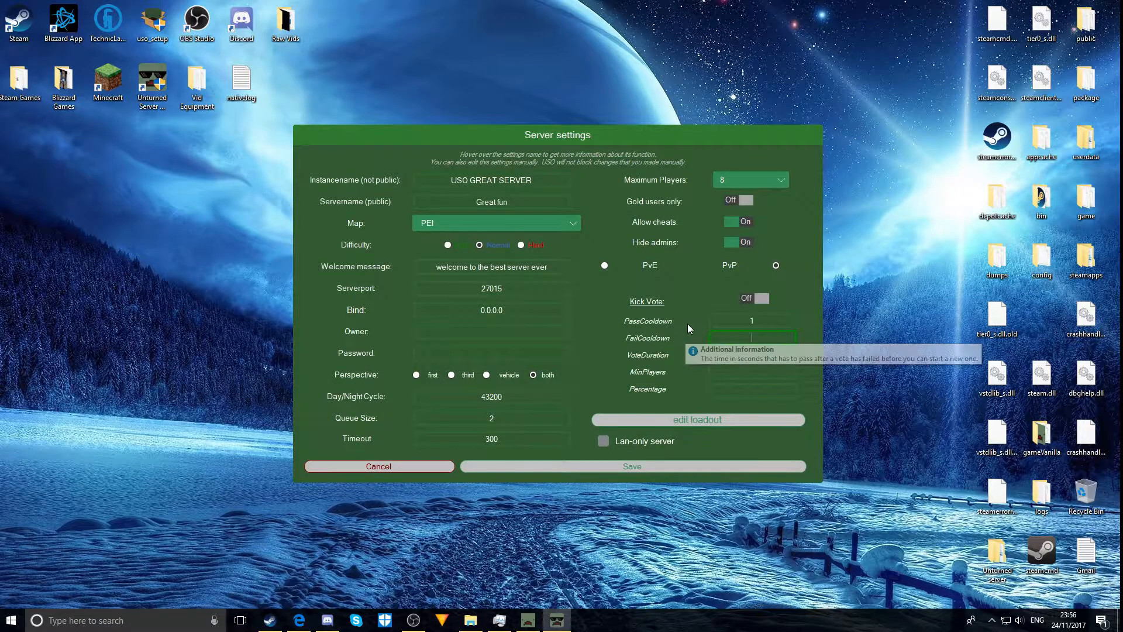
mouse_move(688, 325)
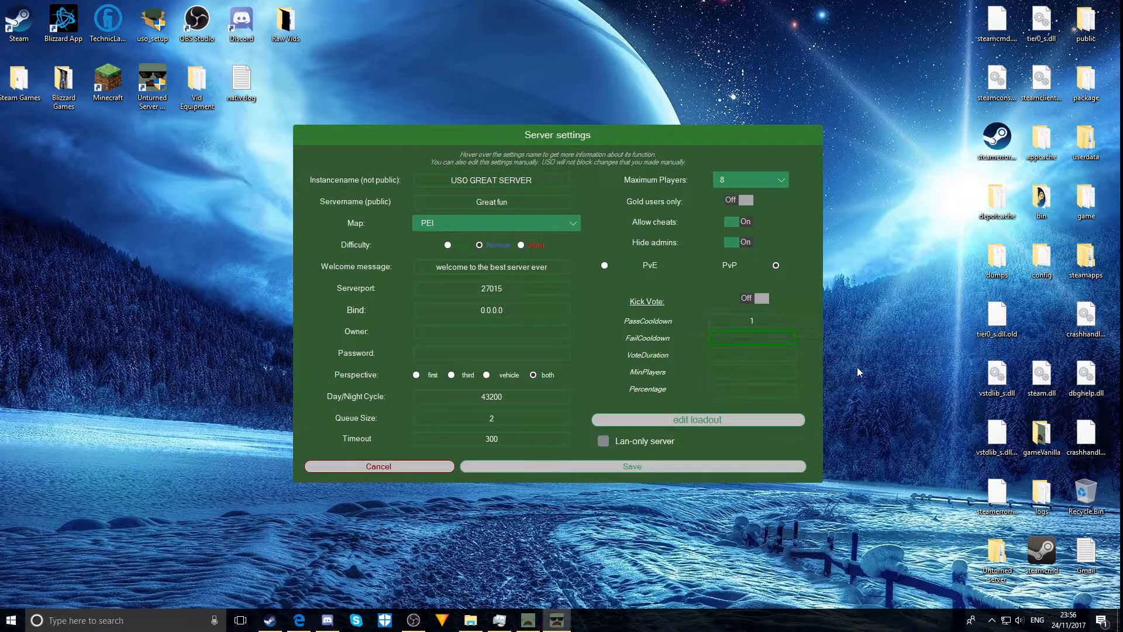
text(5)
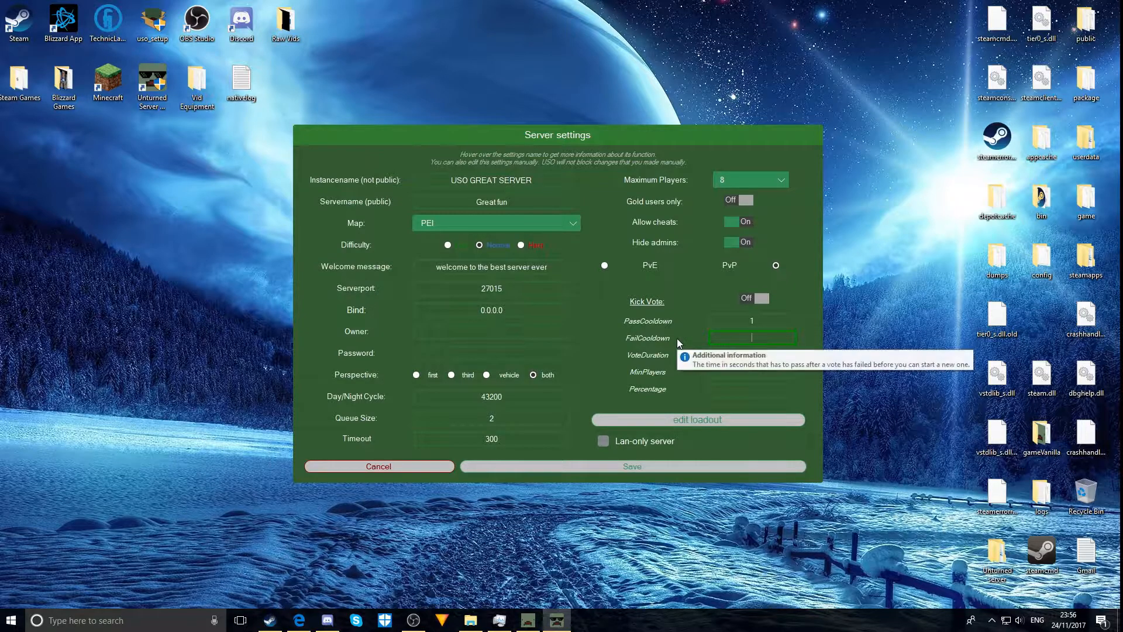
Set the kick vote's VoteDuration to 30, MinPlayers to 4 and Percentage to 1, and save the server settings.
click(761, 355)
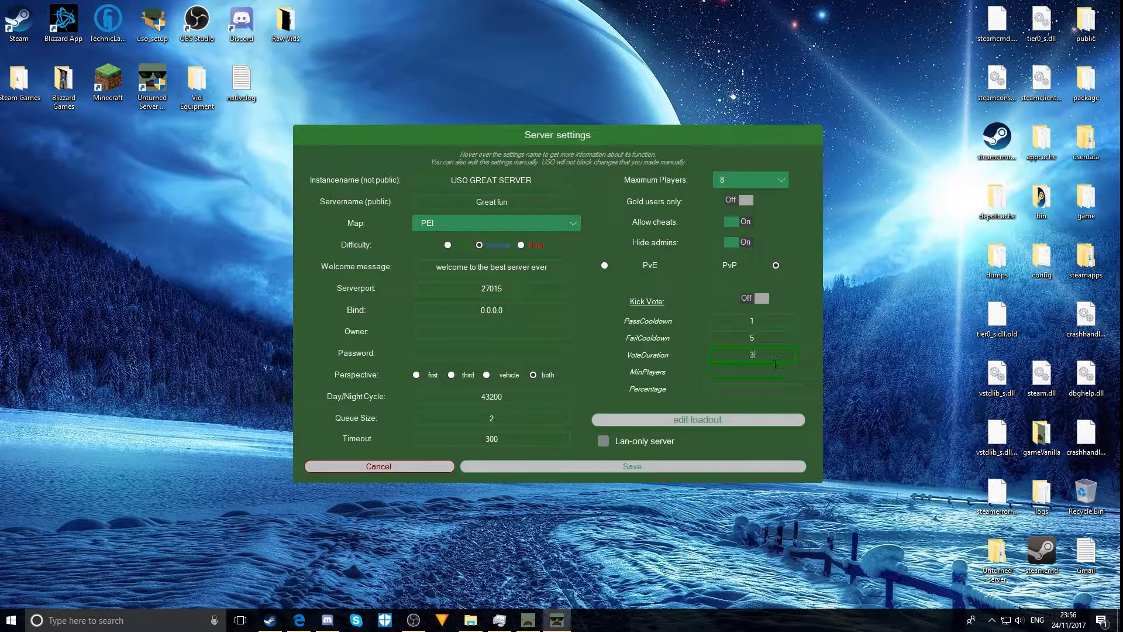
key(BackSpace)
text(30)
click(764, 394)
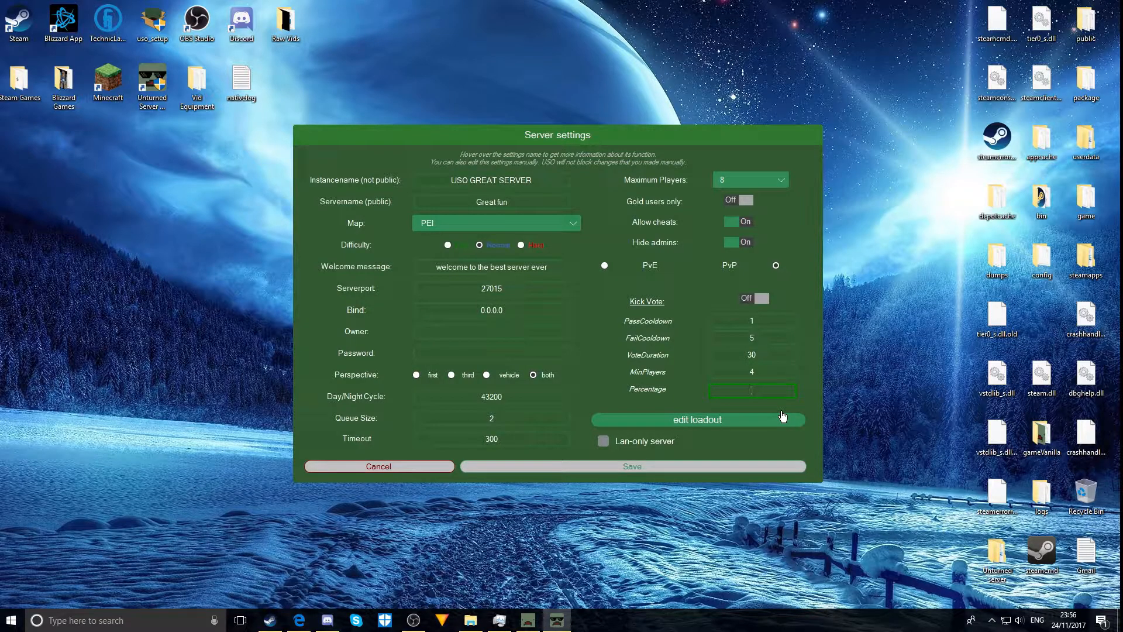
text(1)
click(621, 468)
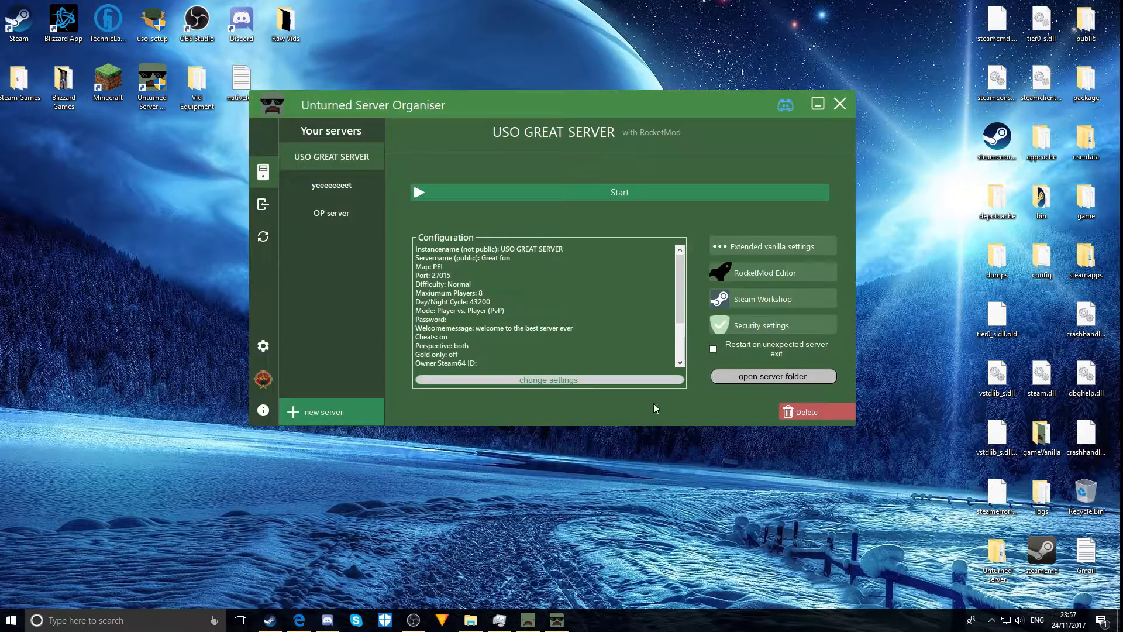
Reopen the settings of USO GREAT SERVER and add a Spec Ops skillset in the Loadout Editor.
click(593, 382)
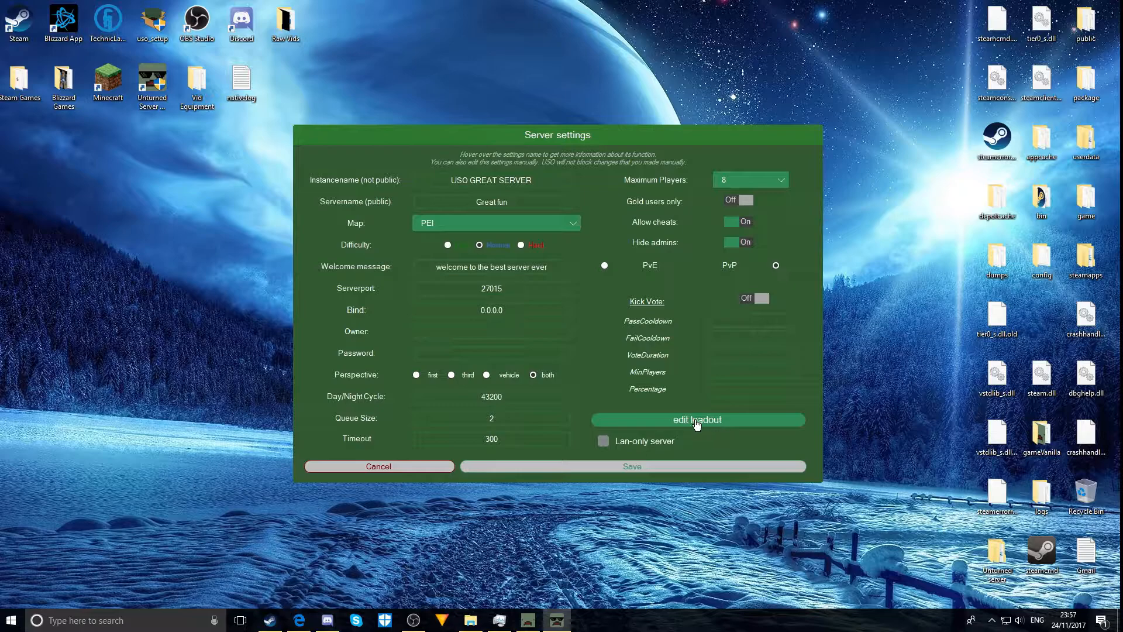
click(694, 423)
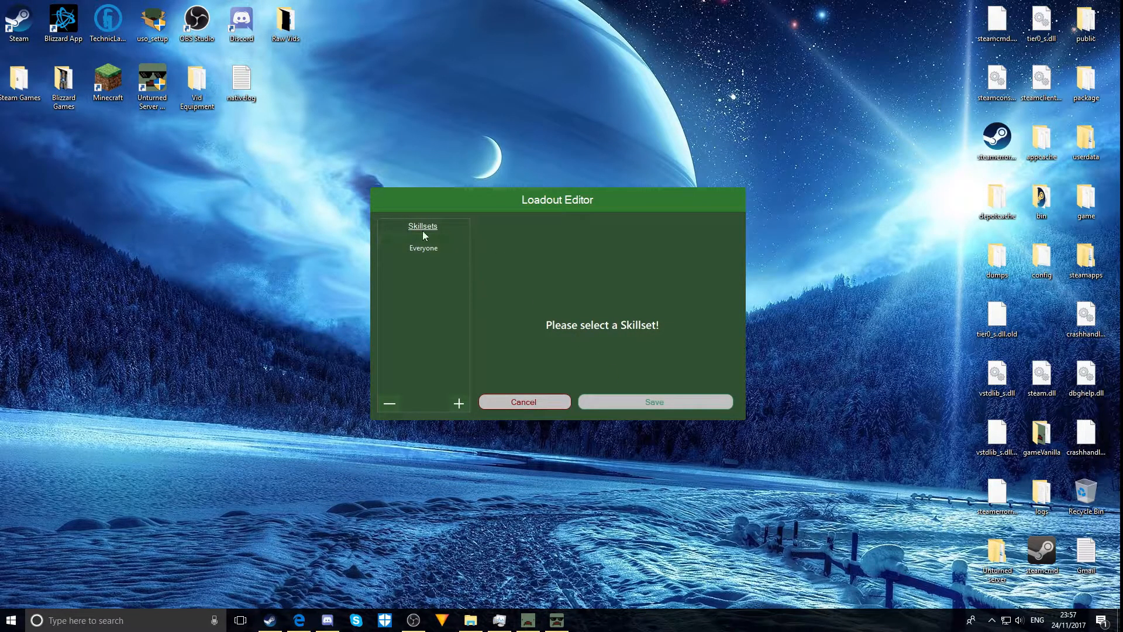
click(439, 256)
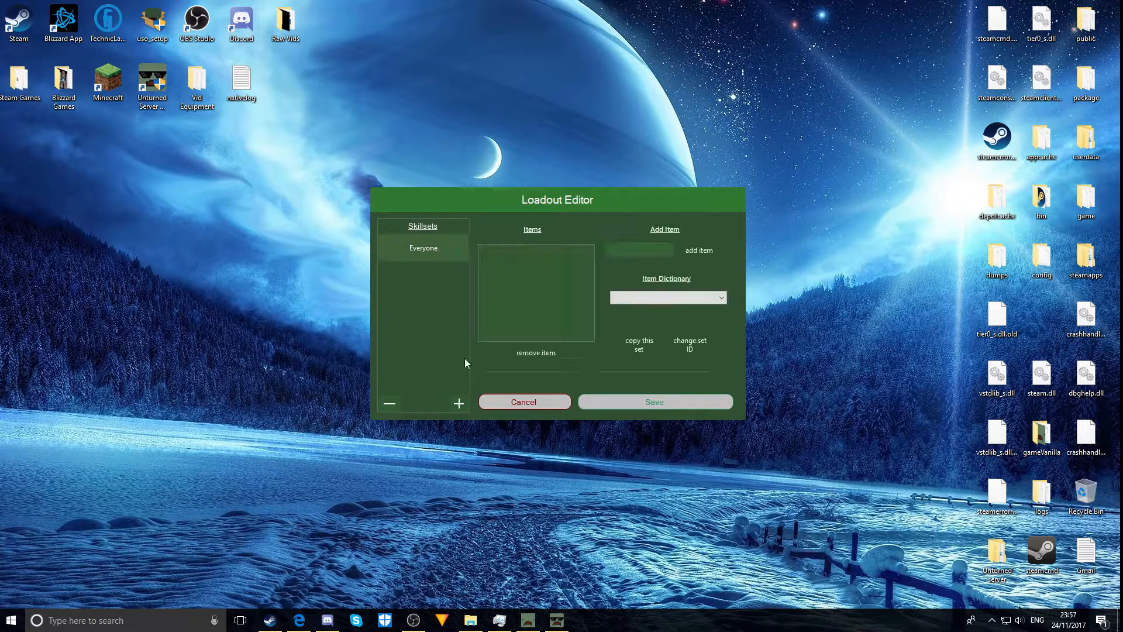
click(460, 403)
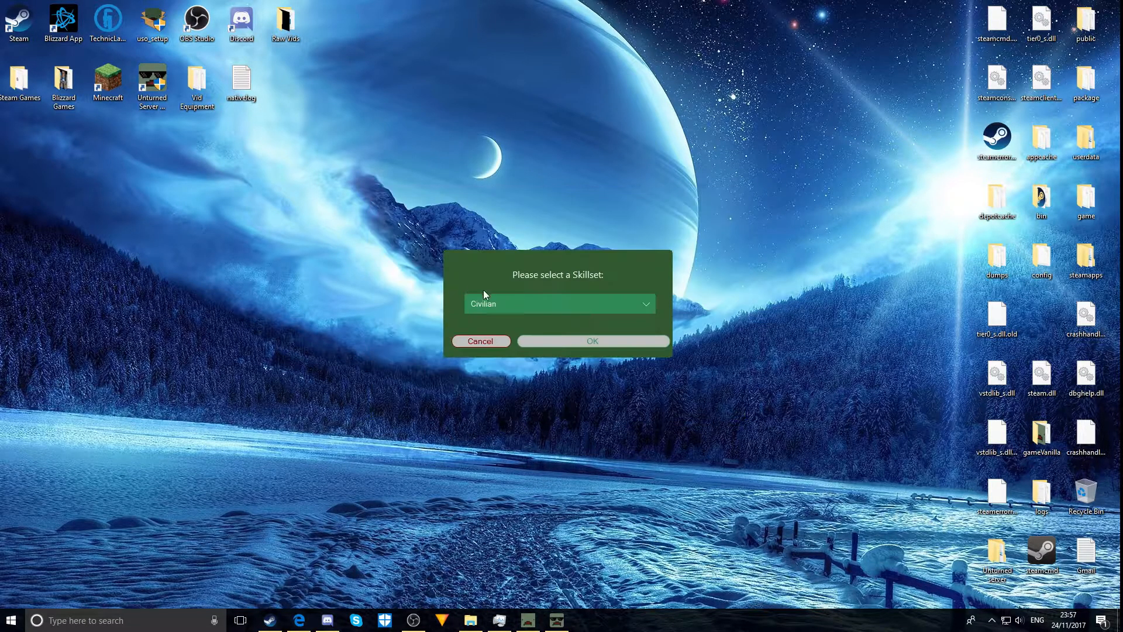
click(491, 303)
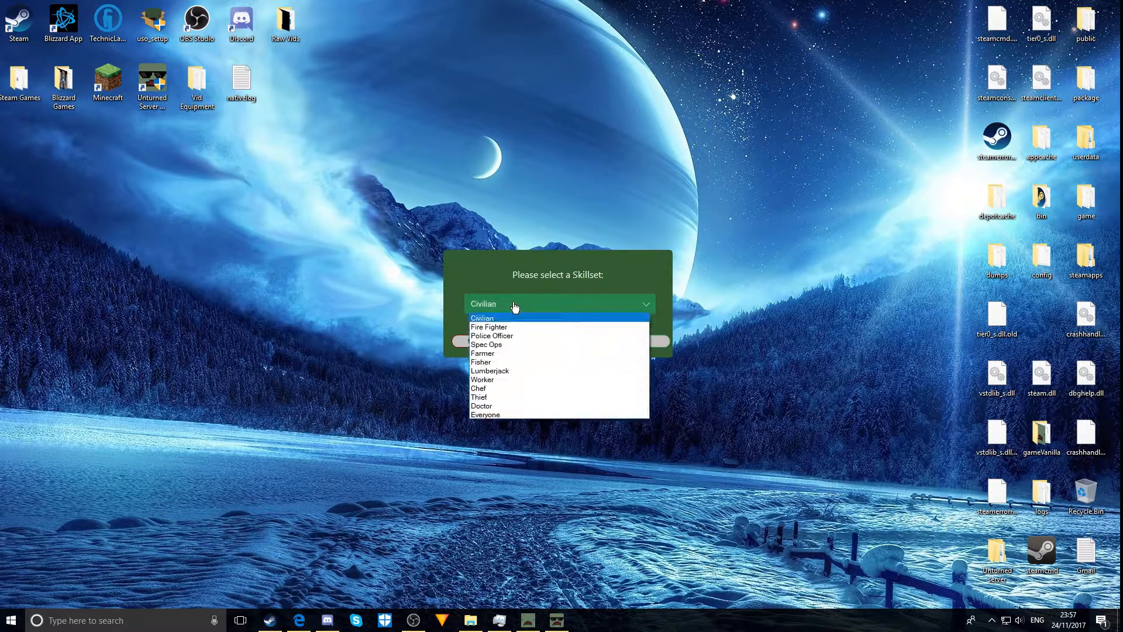
click(513, 344)
click(539, 343)
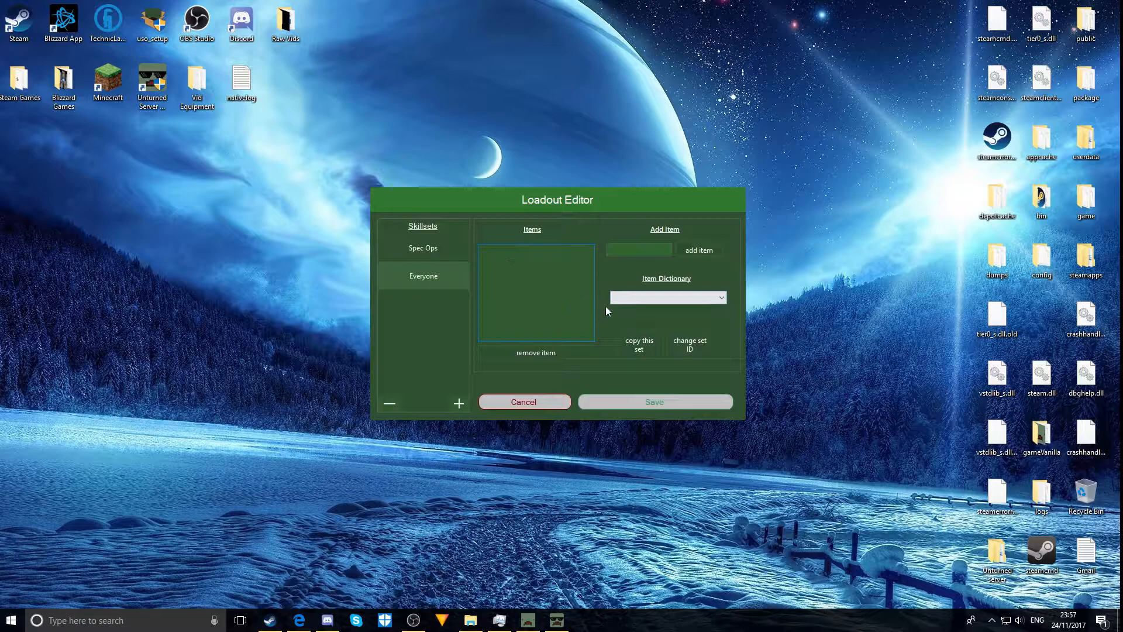
Add the GPS from the item dictionary to the Everyone skillset's loadout.
click(686, 297)
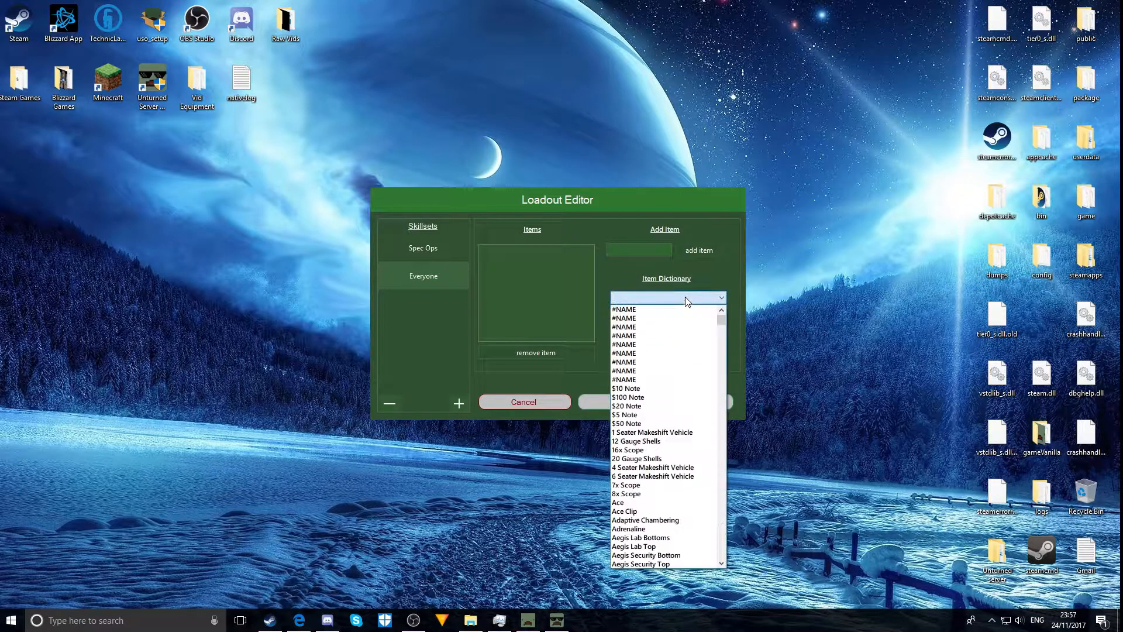
scroll(661, 407, down, 20)
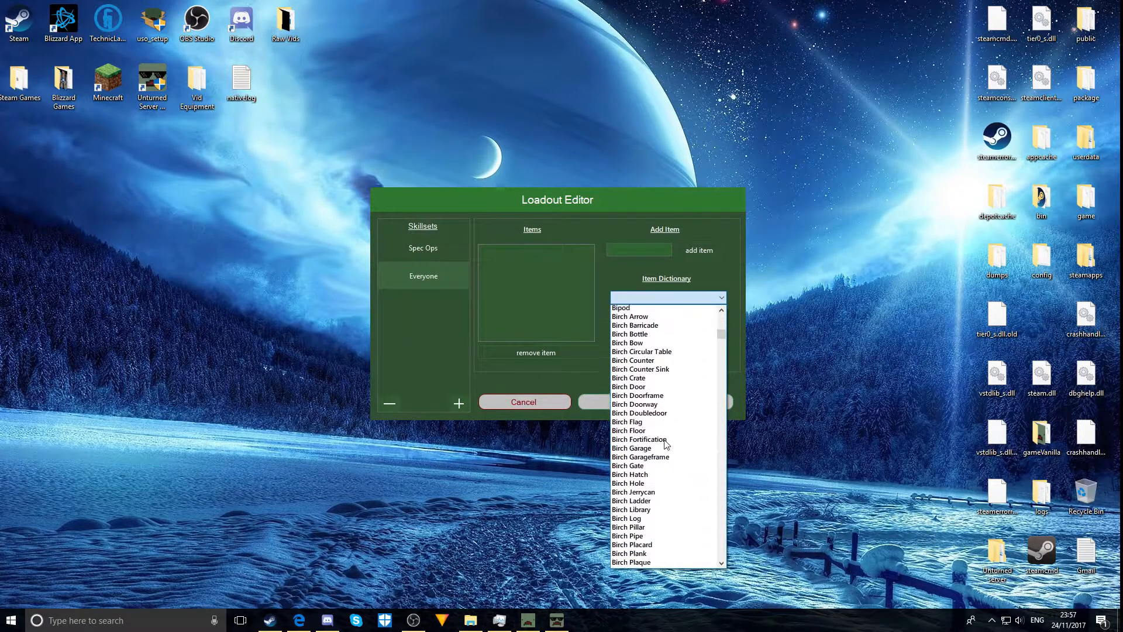
scroll(661, 445, down, 20)
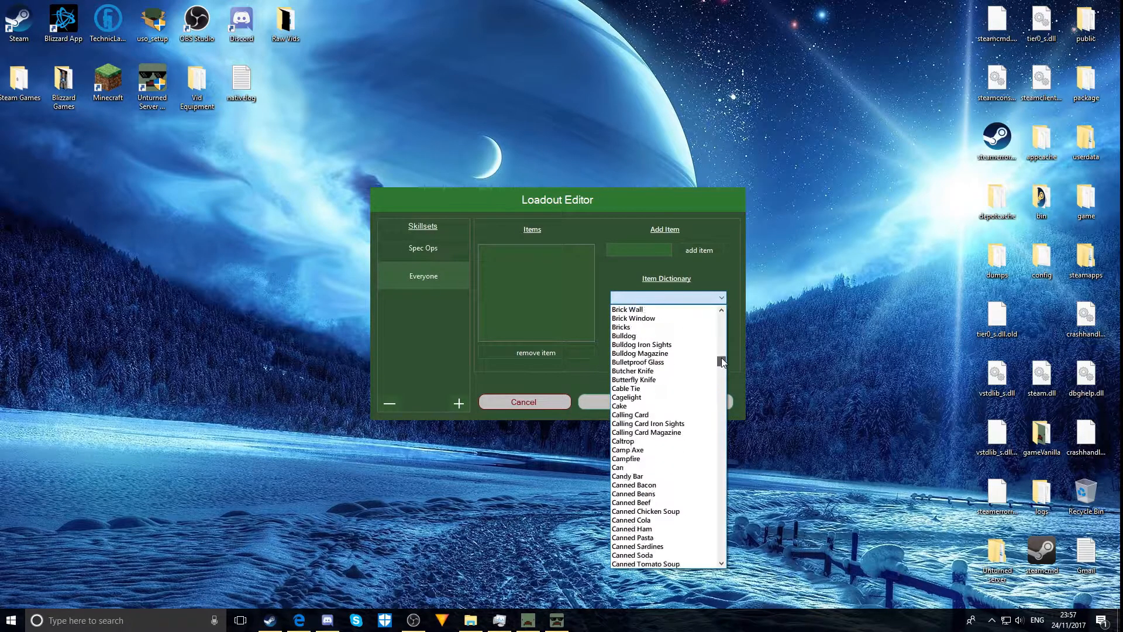
drag(719, 376, 721, 401)
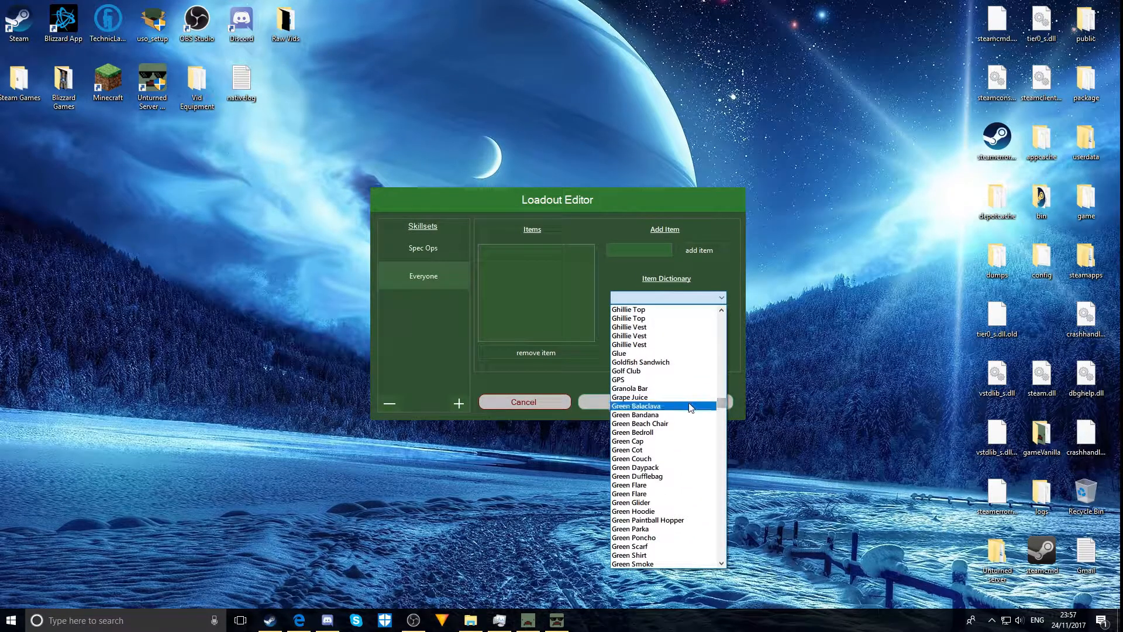
click(653, 381)
click(696, 251)
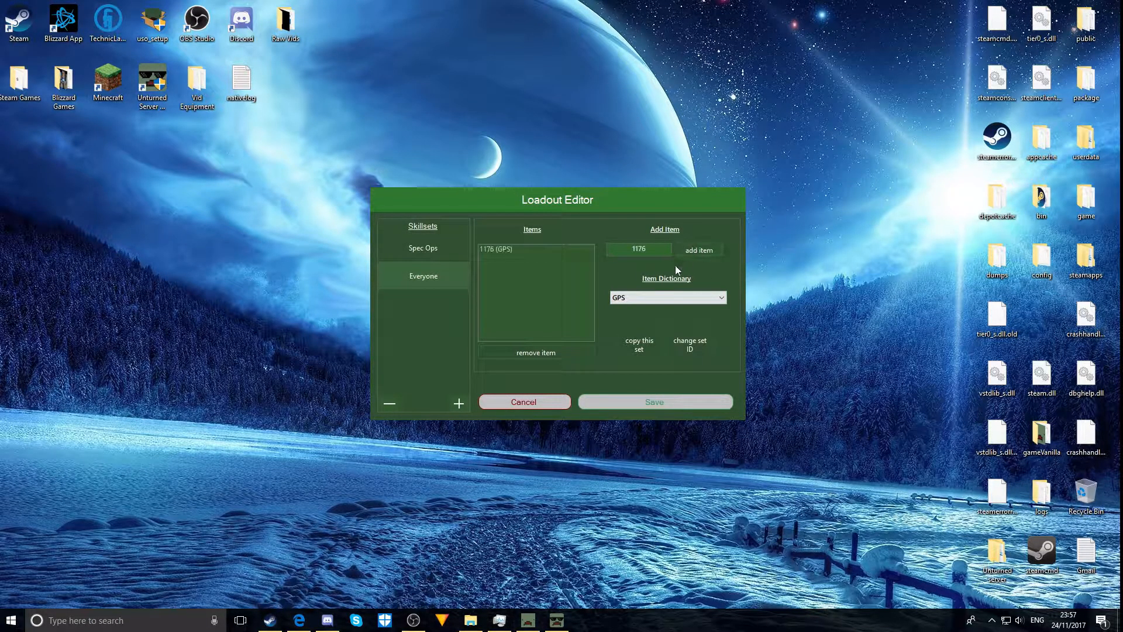
Add the Luger from the item dictionary to the Spec Ops skillset's loadout.
click(451, 252)
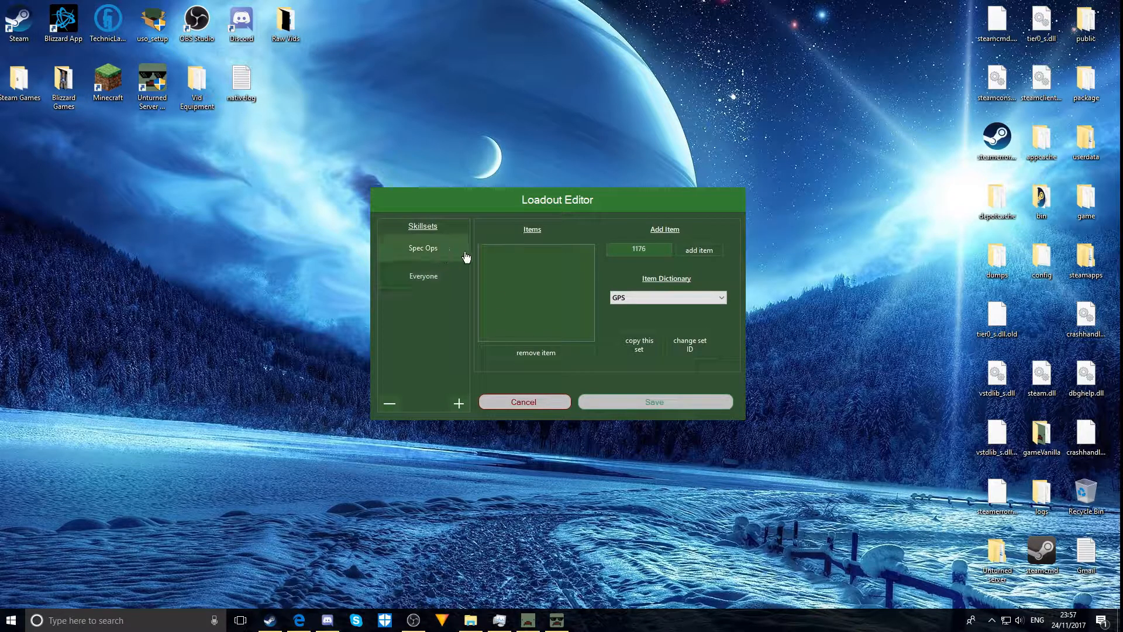
click(684, 299)
drag(722, 405, 721, 427)
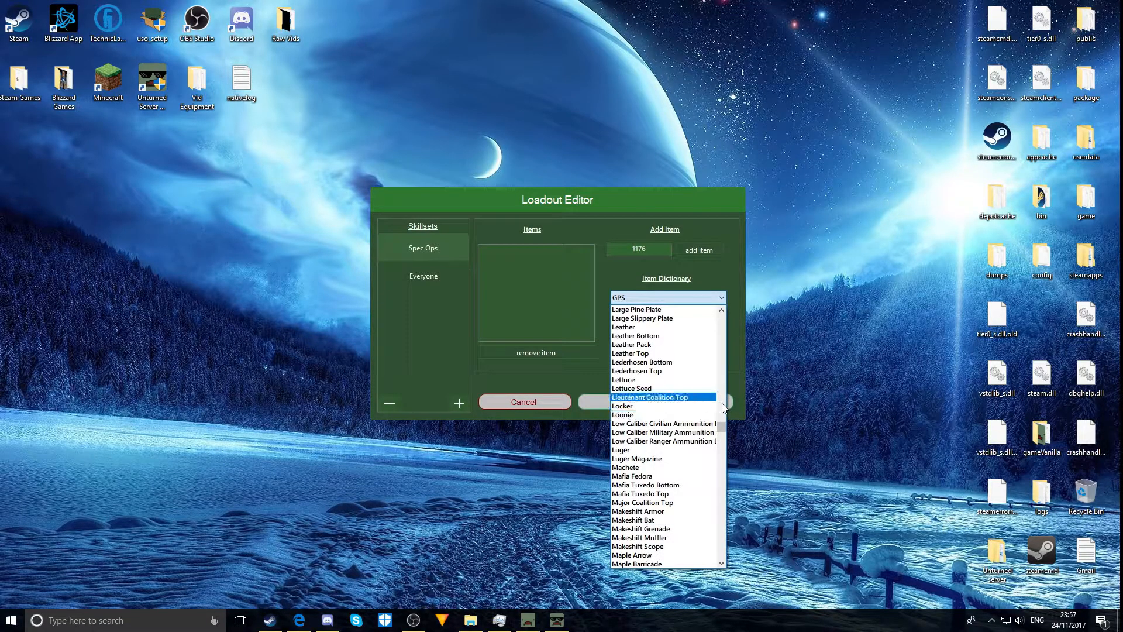
drag(721, 427, 721, 425)
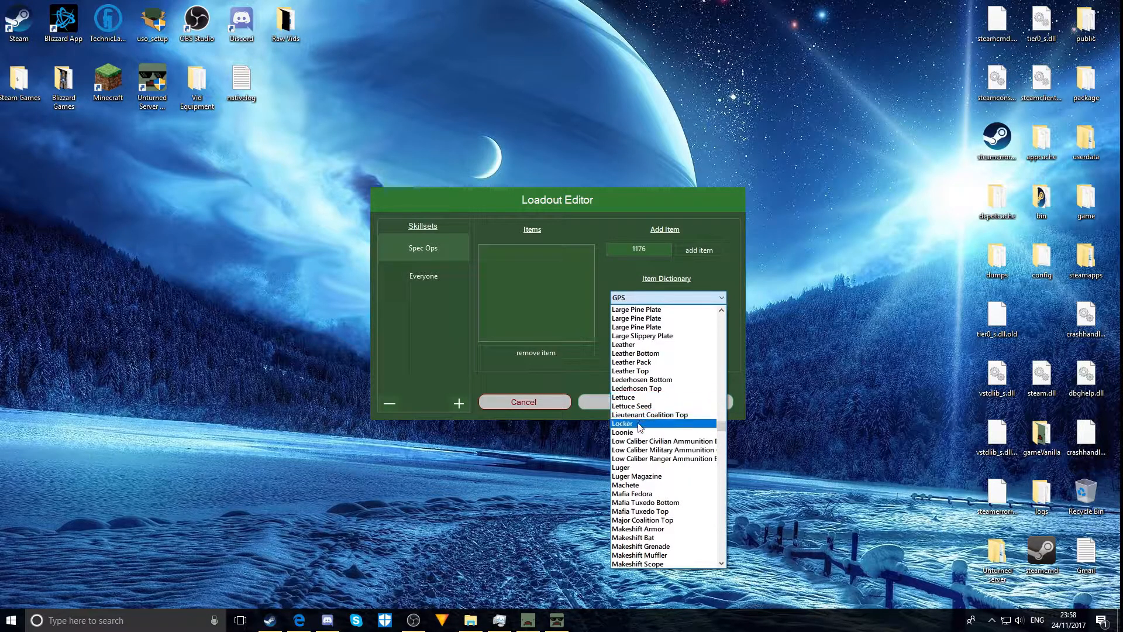
click(631, 468)
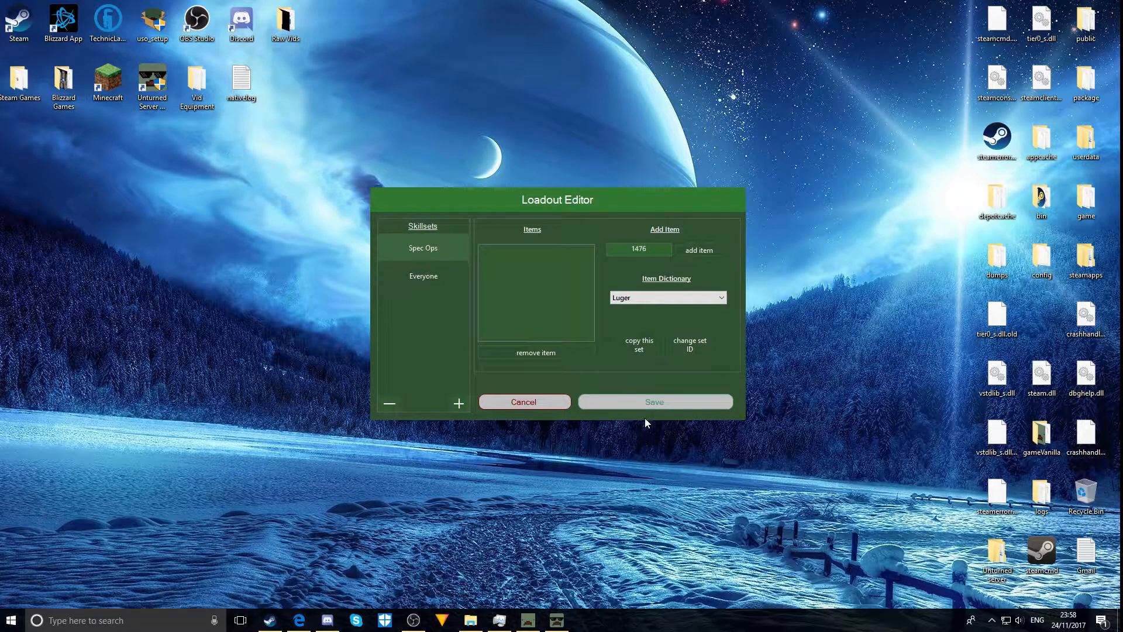
click(699, 250)
Add the Luger Magazine to the Spec Ops skillset, check both skillsets' items and save the loadout.
click(694, 297)
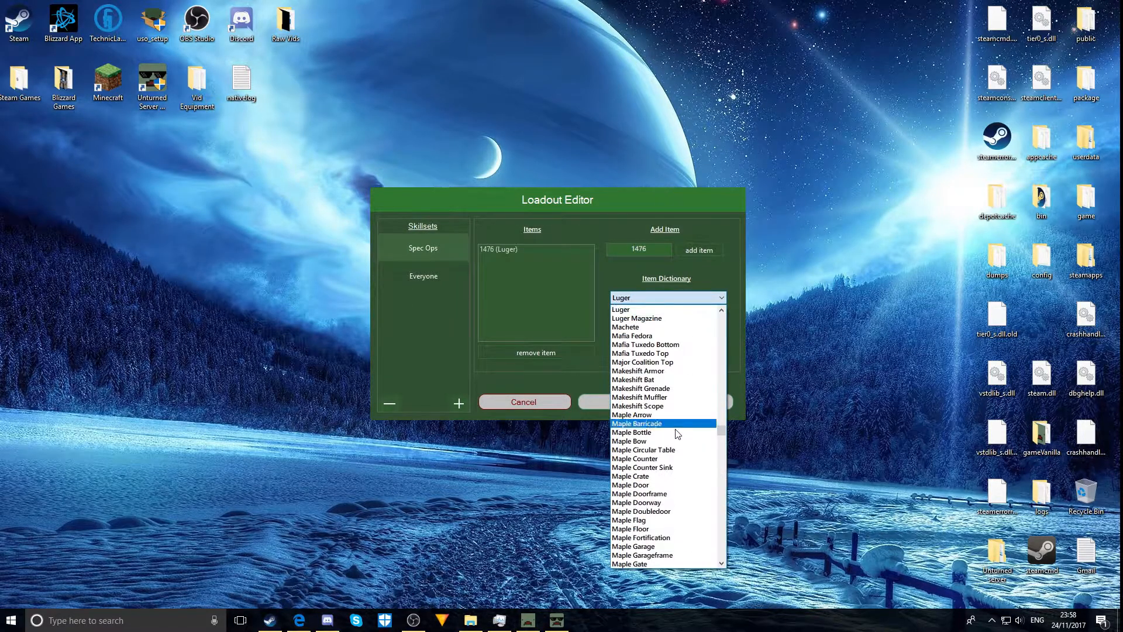
click(672, 318)
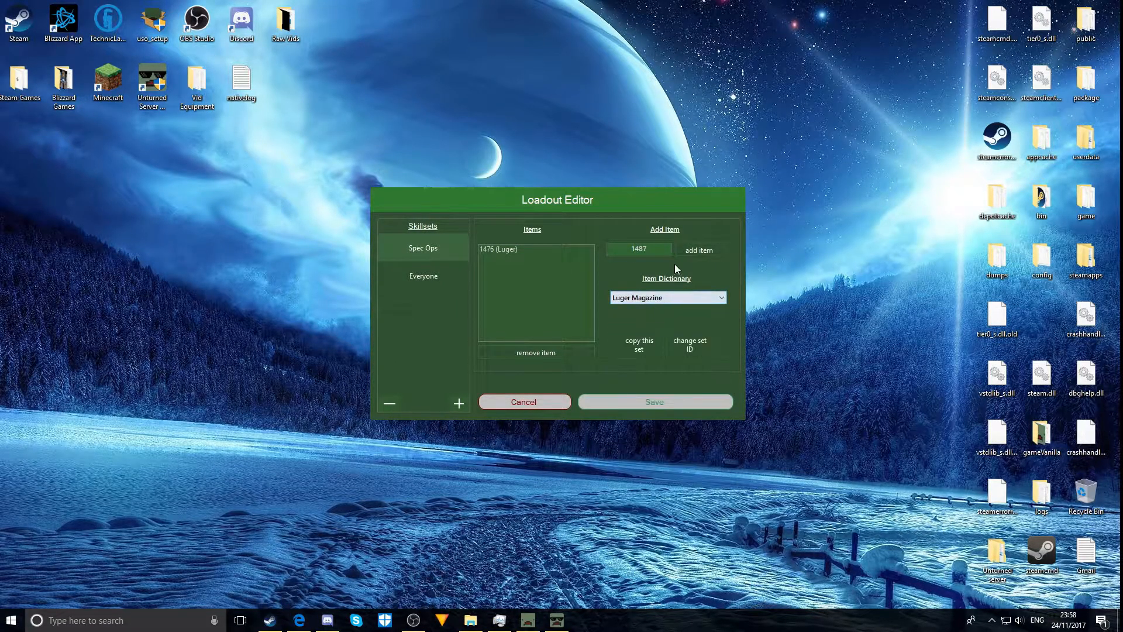
click(699, 250)
click(426, 272)
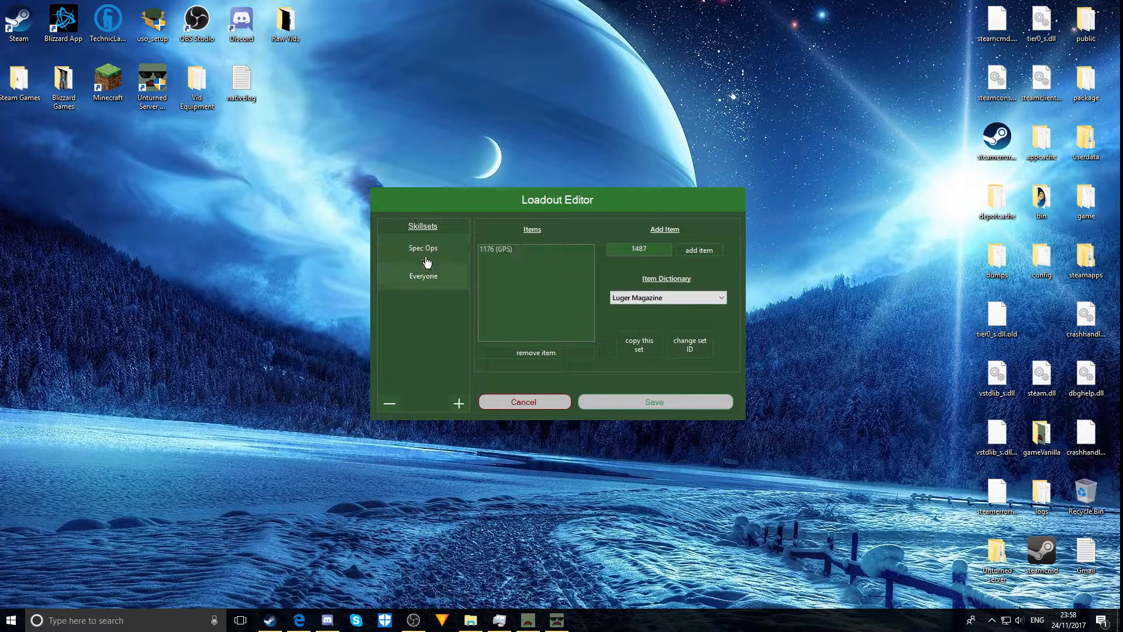
click(427, 258)
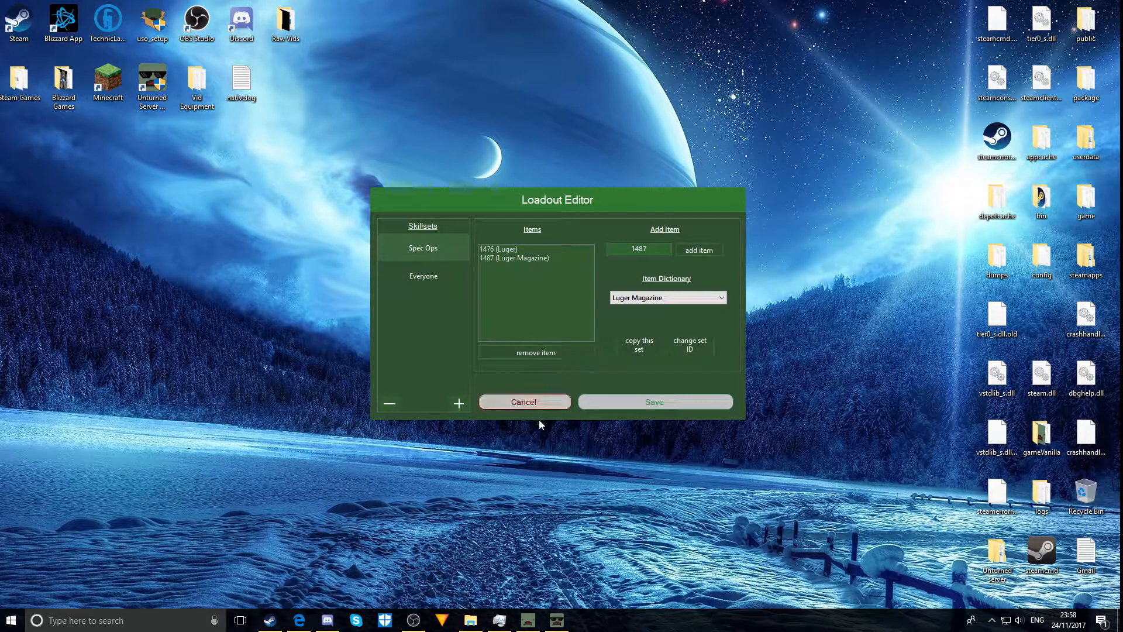
click(613, 401)
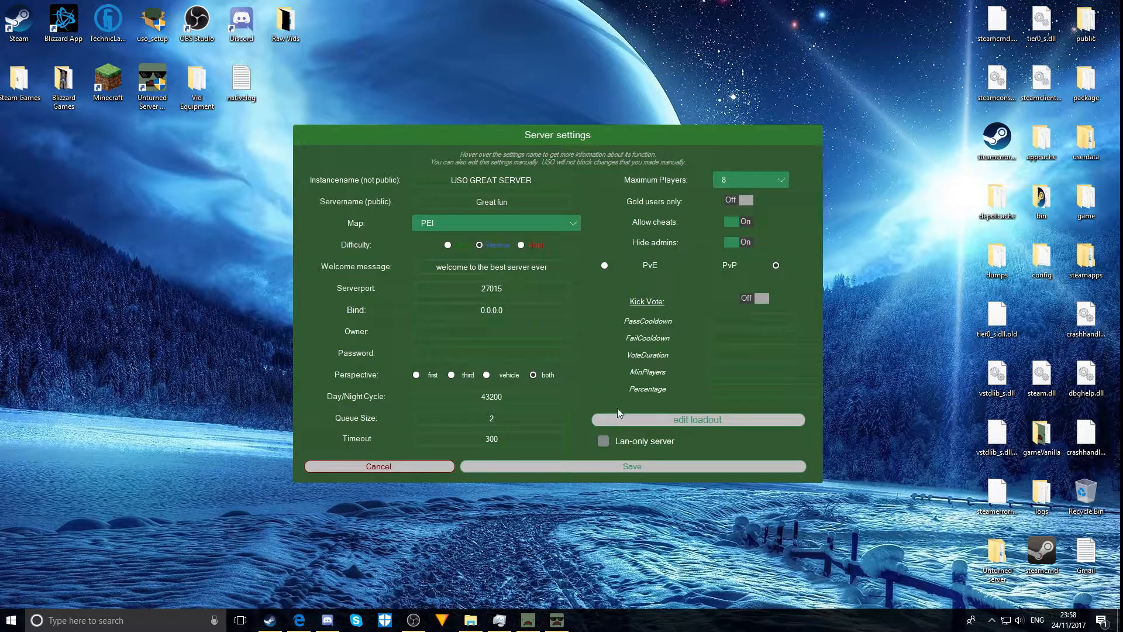
Try out the Lan-only server option and turn it back off, dismissing the port-forwarding notices.
click(603, 440)
click(639, 351)
click(604, 444)
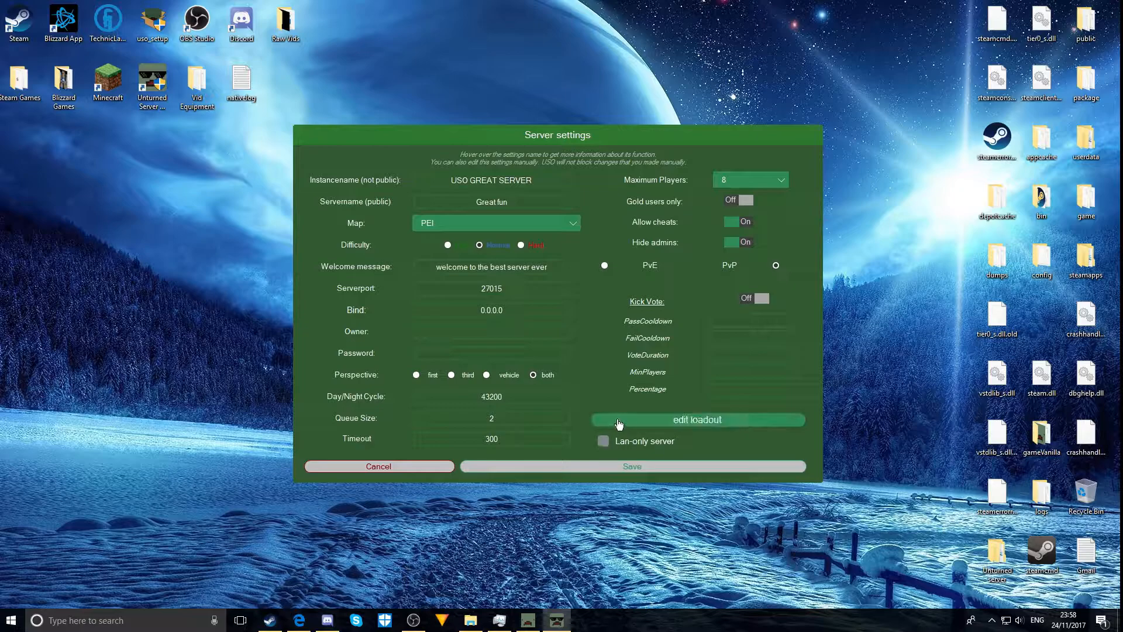
click(606, 443)
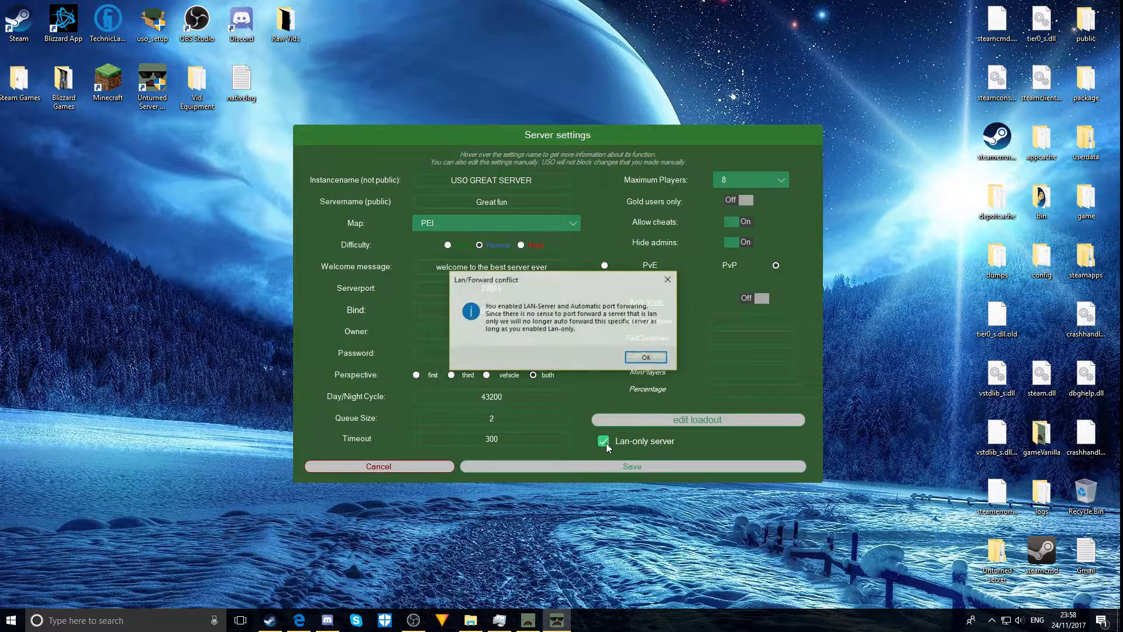
click(637, 362)
mouse_move(605, 400)
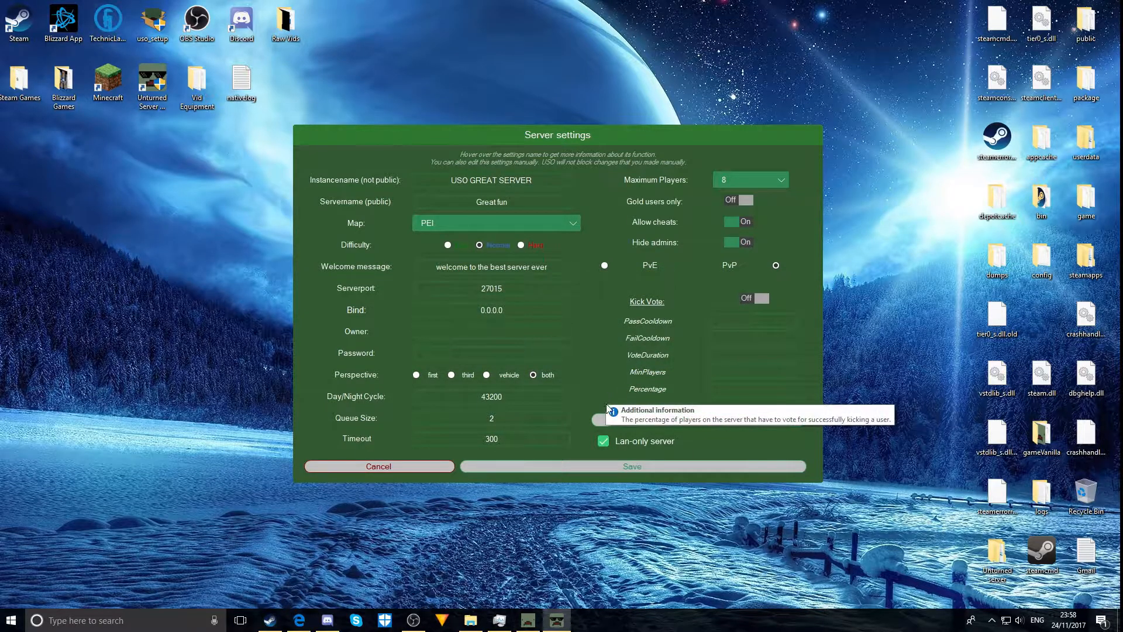
mouse_move(631, 447)
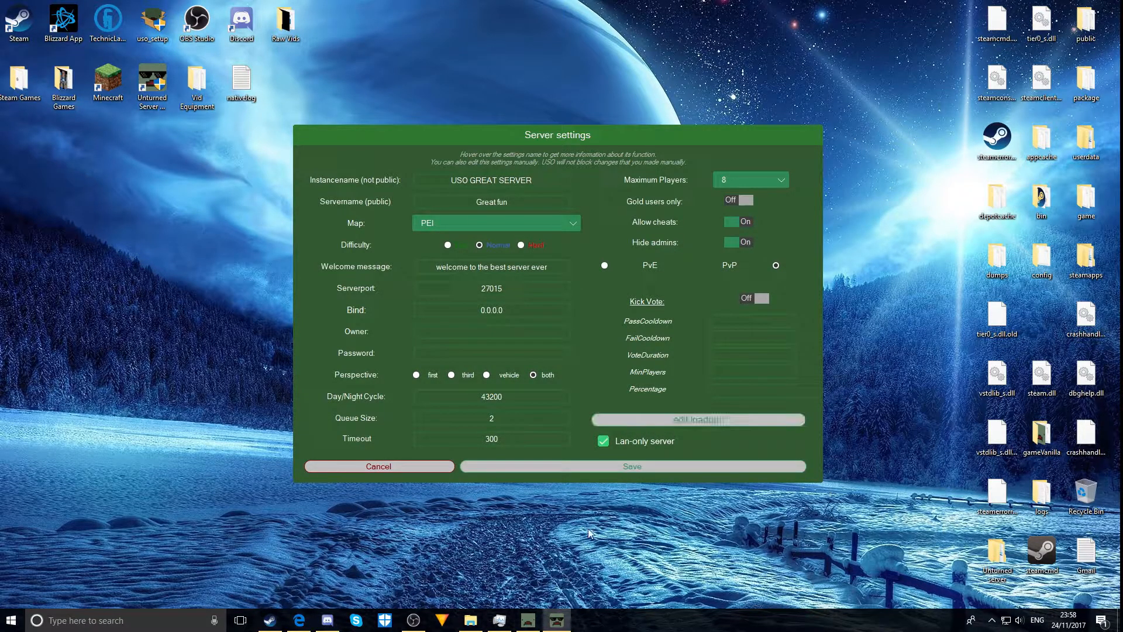
click(603, 443)
click(668, 279)
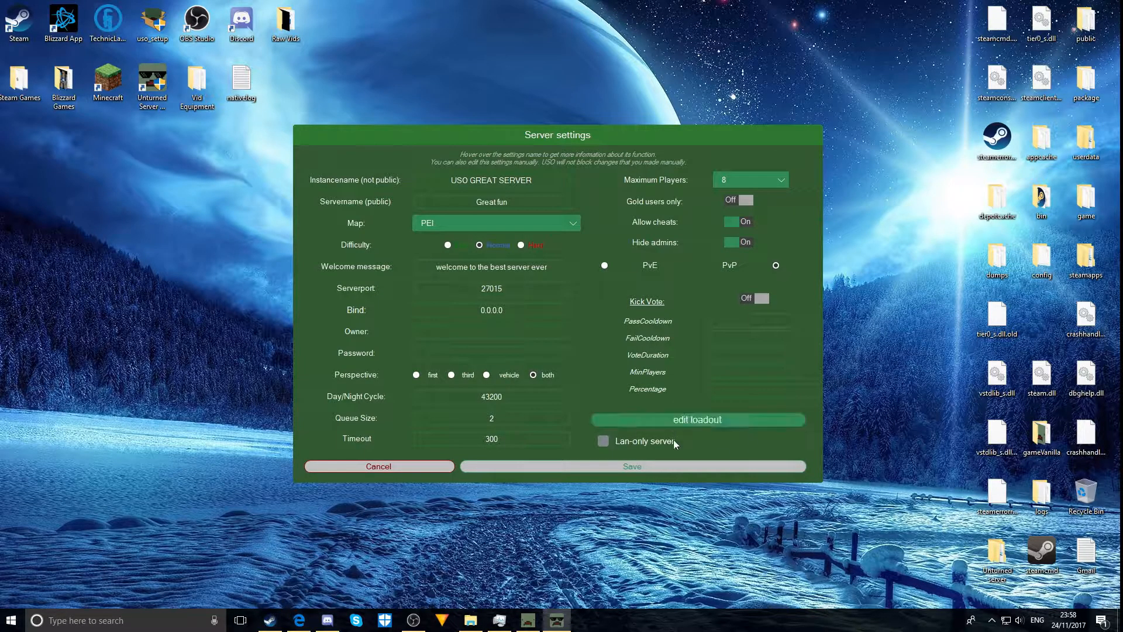
Save the server settings and start installing a new mod through the Steam Workshop Manager.
click(632, 466)
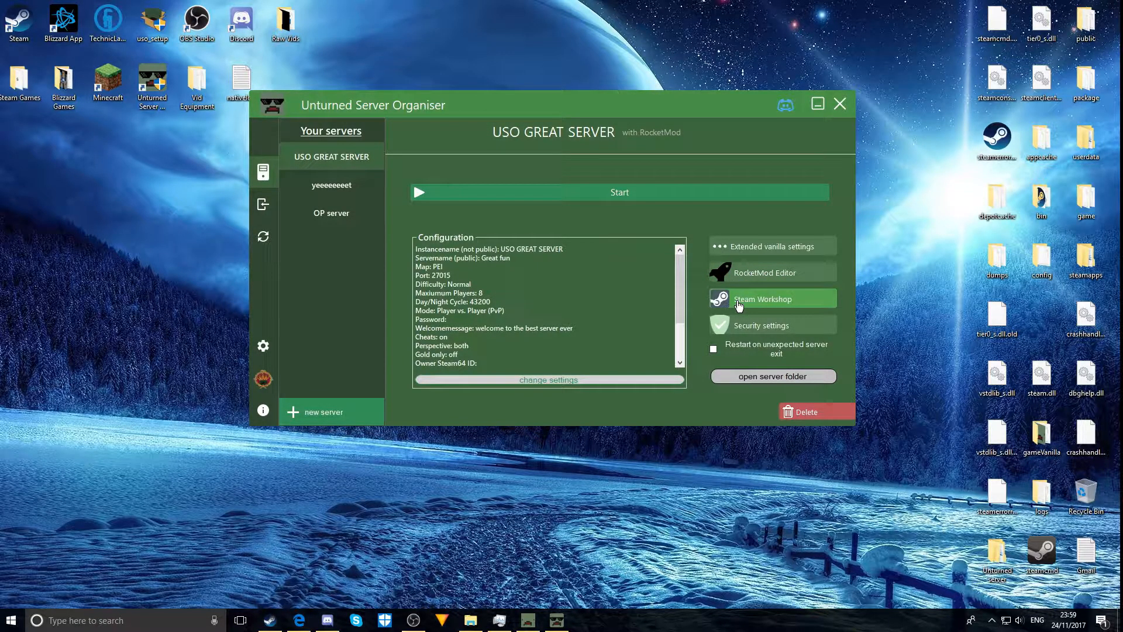
click(739, 303)
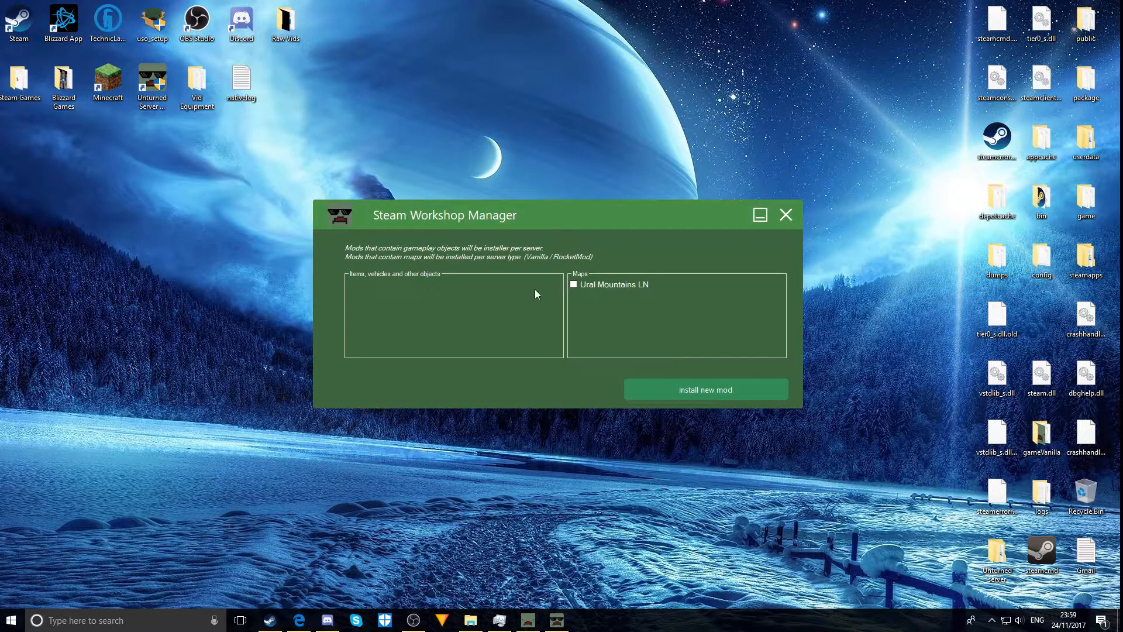
click(711, 394)
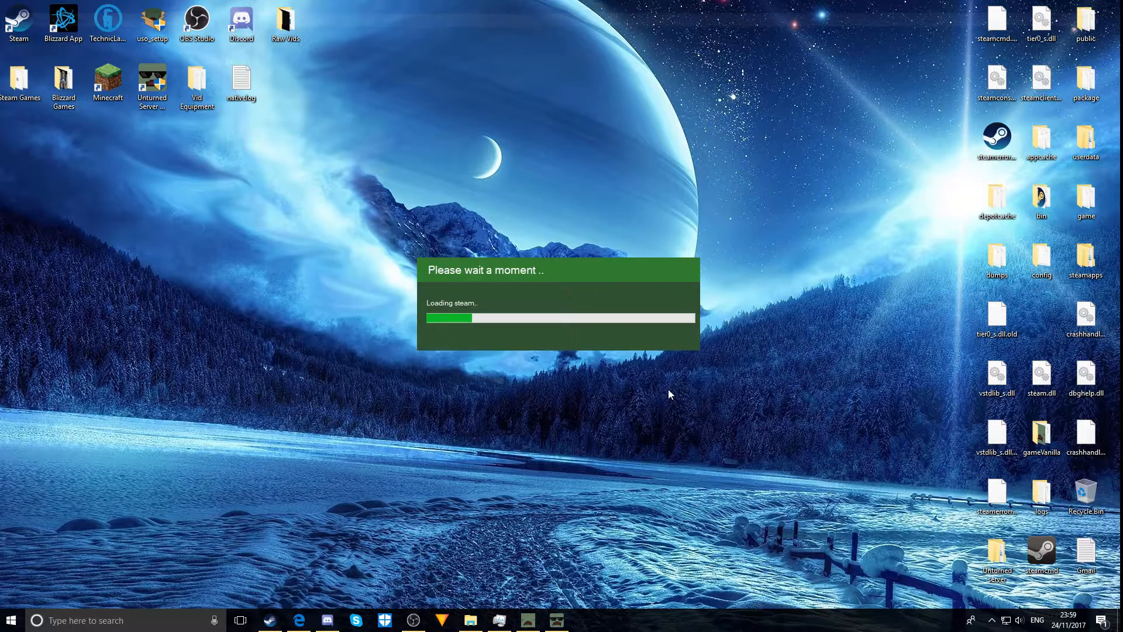
drag(501, 275, 479, 268)
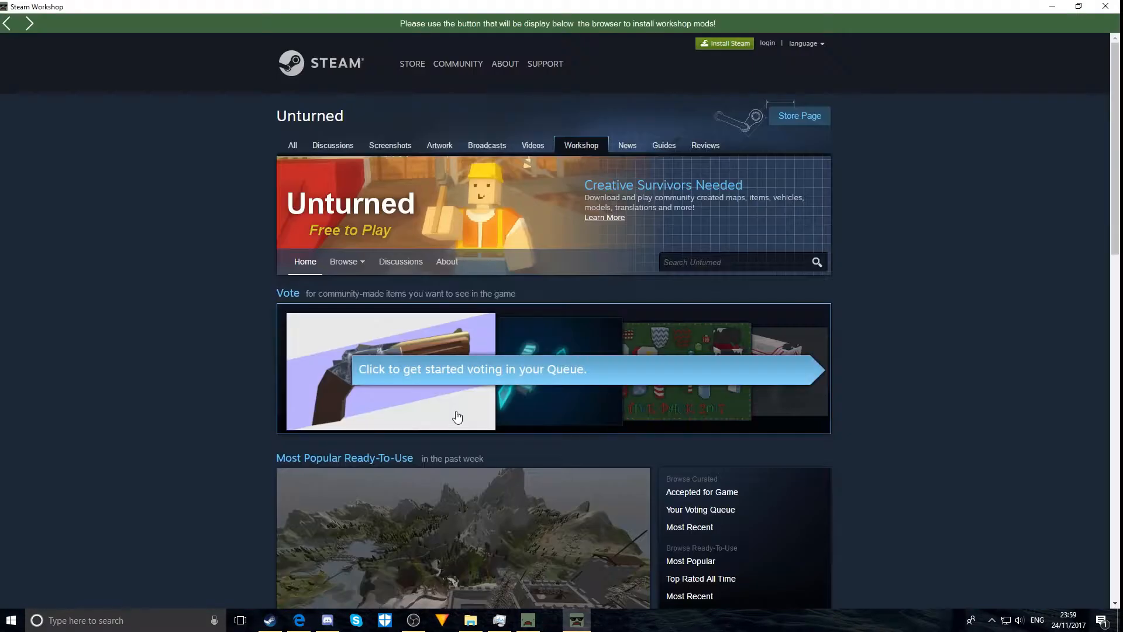
Open the page of the Ural Mountains LN map from the Workshop's most popular items.
scroll(514, 408, down, 9)
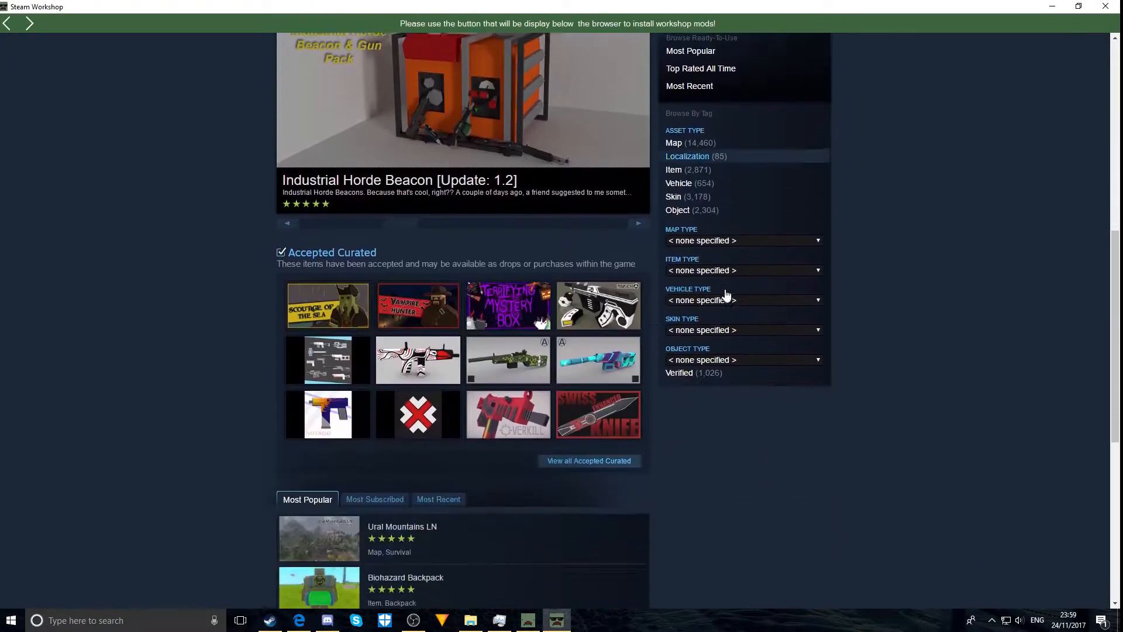
scroll(643, 363, down, 5)
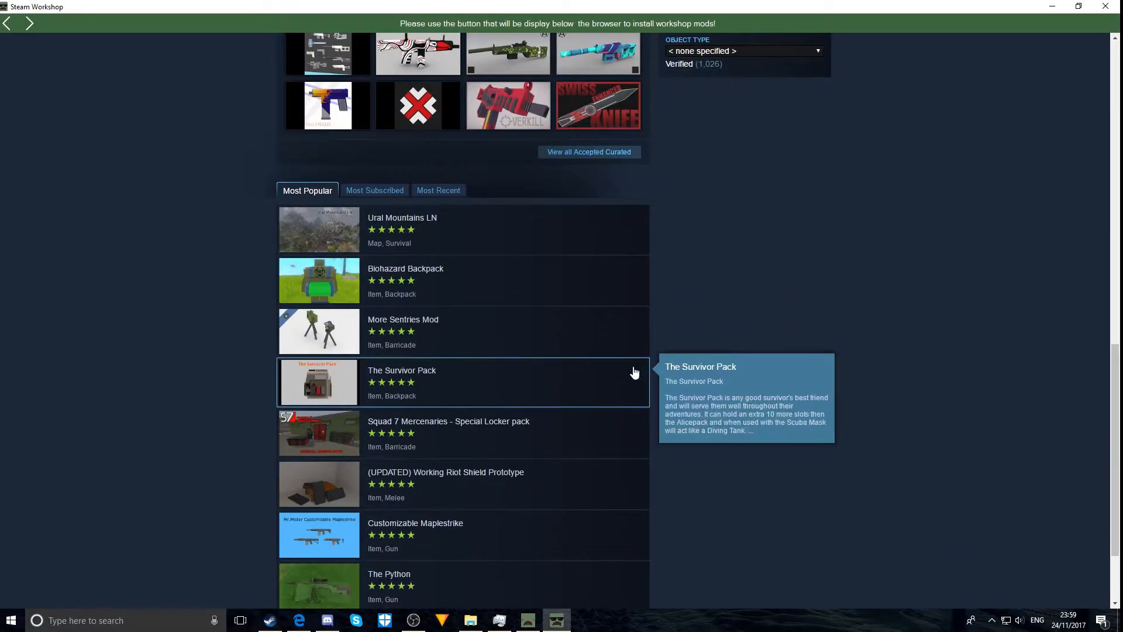
click(443, 234)
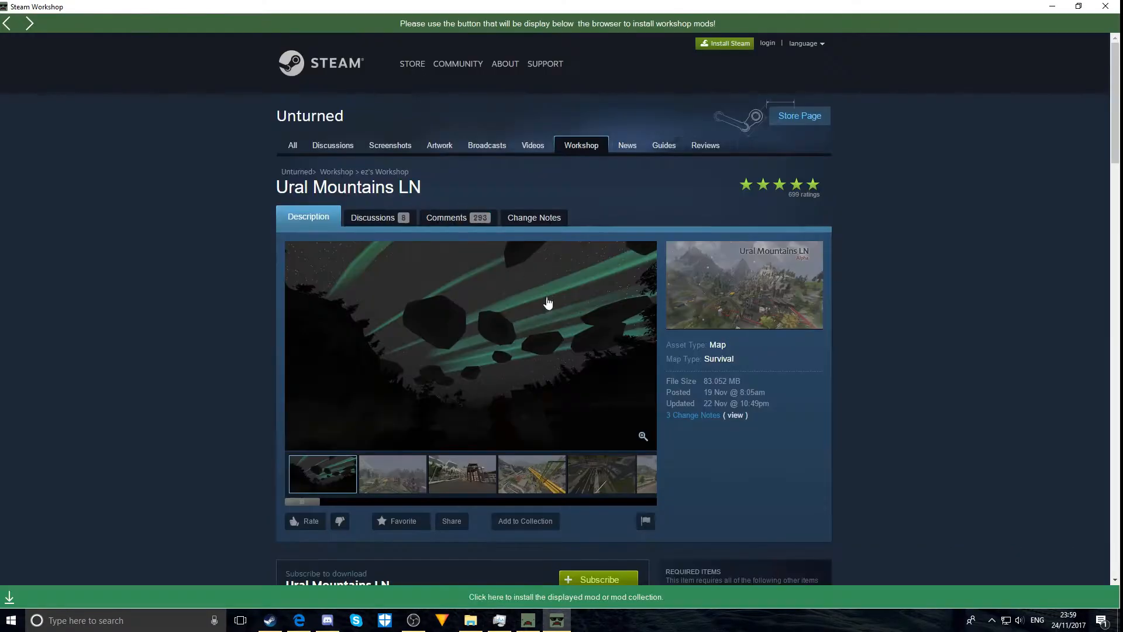
Install the Ural Mountains LN map from its Workshop page, cancel the running installation and close the Steam Workshop Manager.
scroll(544, 295, down, 4)
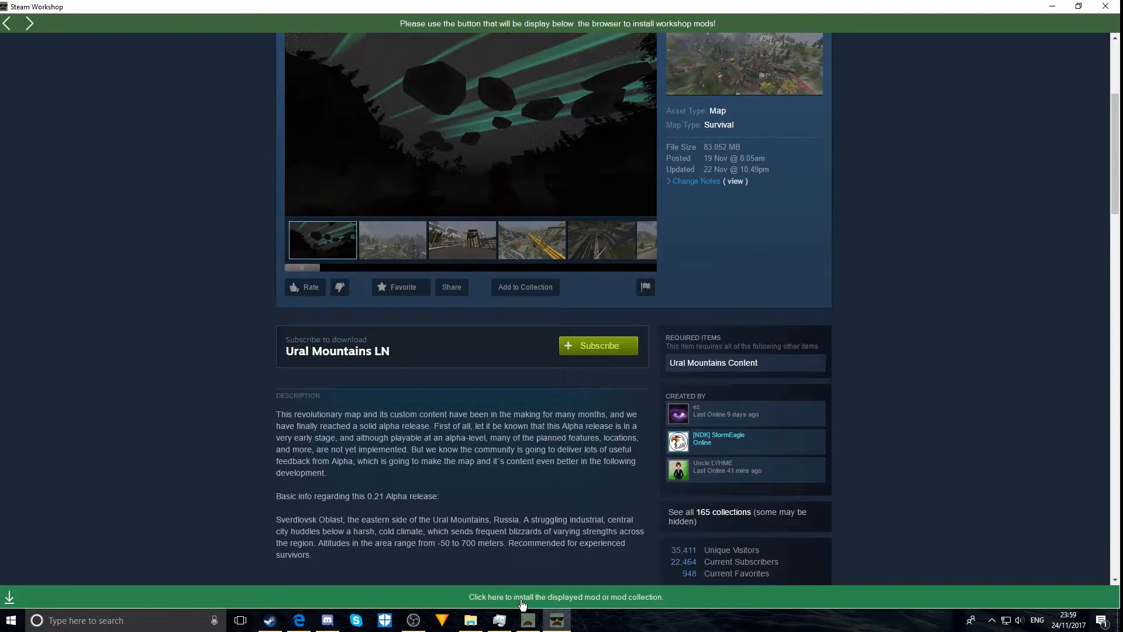
click(522, 604)
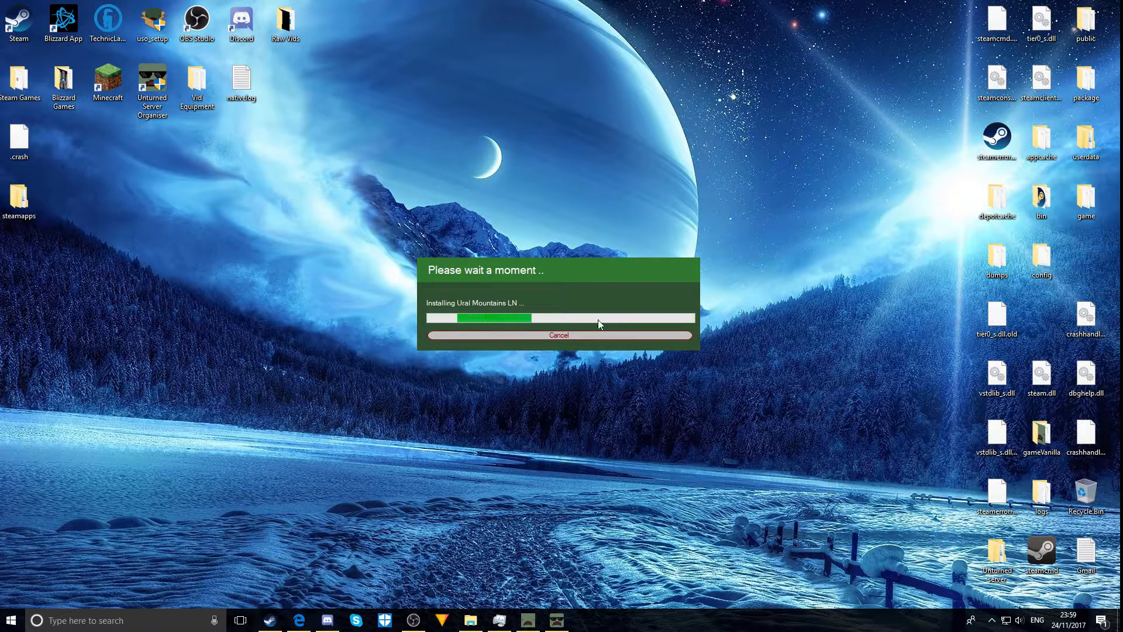
click(593, 335)
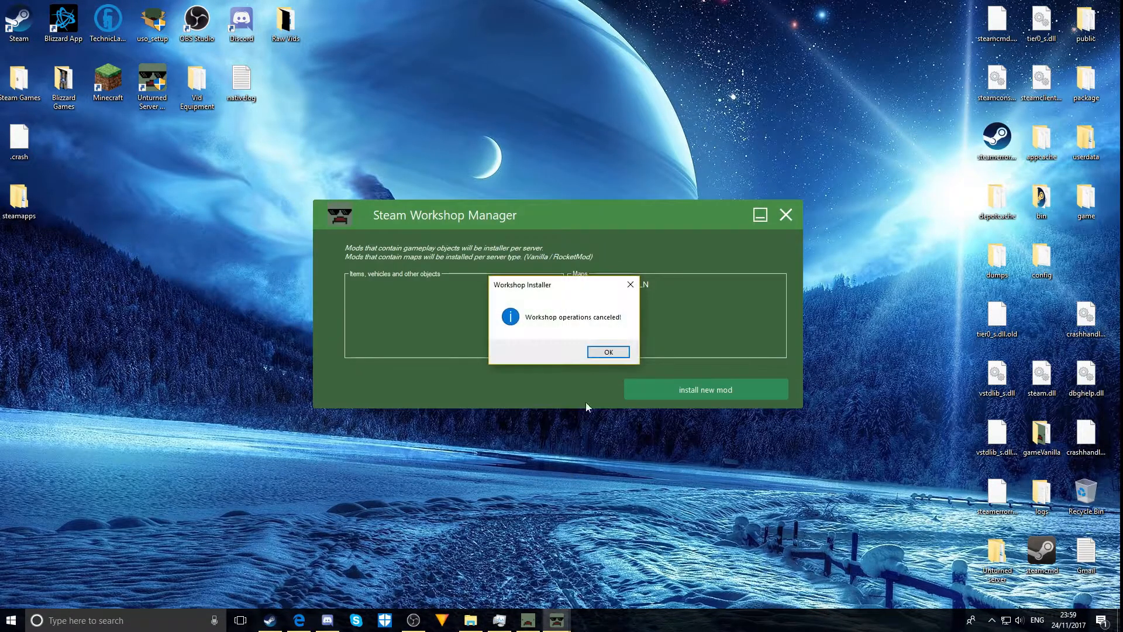
click(606, 349)
click(785, 216)
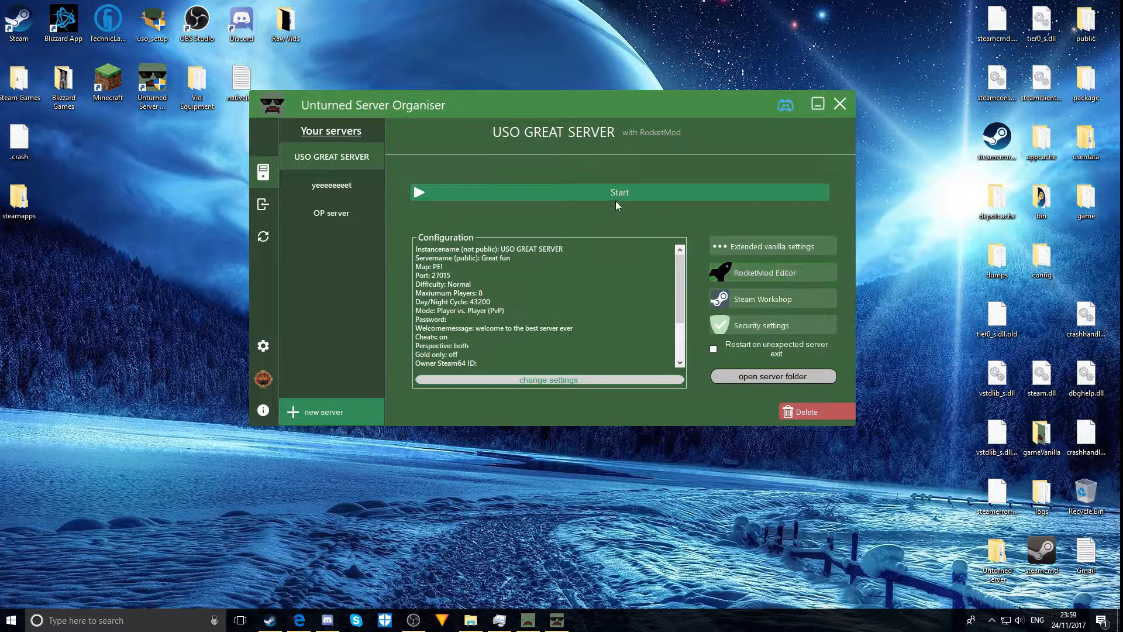
Set the map of USO GREAT SERVER to Ural Mountains LN and save the server settings.
click(471, 380)
click(472, 224)
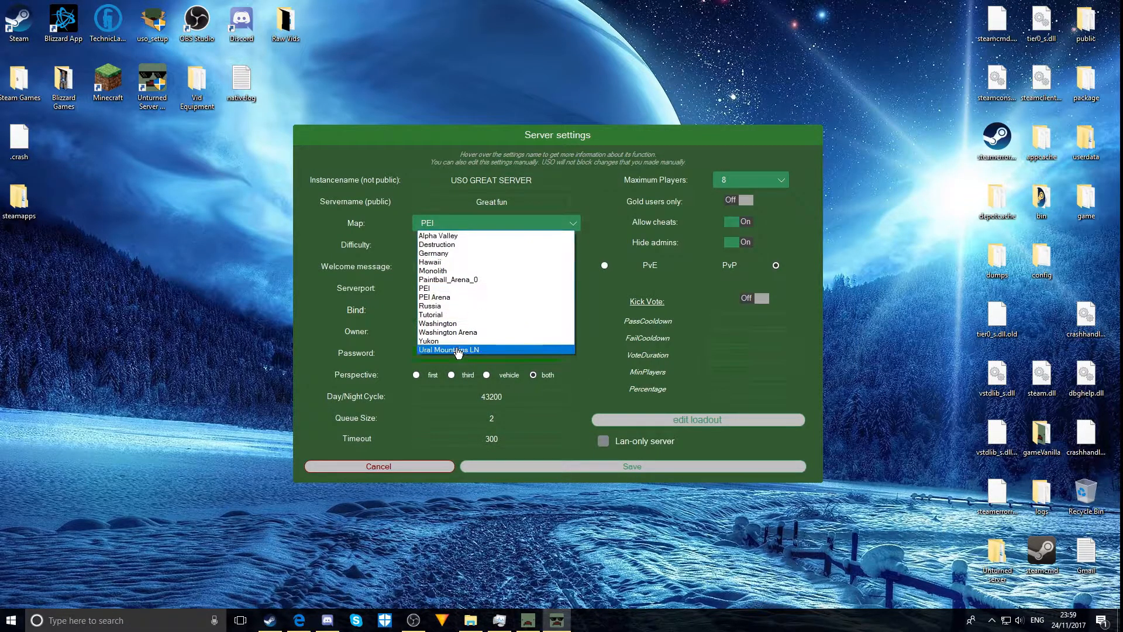
click(458, 350)
click(624, 467)
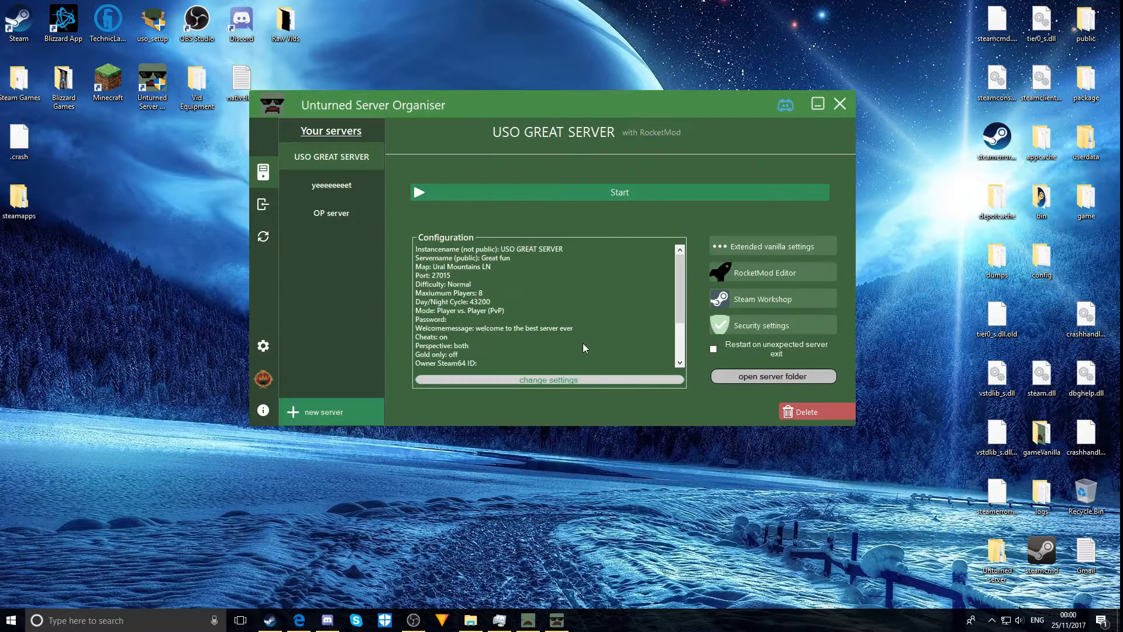
Search the RocketMod web plugin catalogue for "Tpa" and open the TPA plugin's page.
click(753, 283)
click(316, 258)
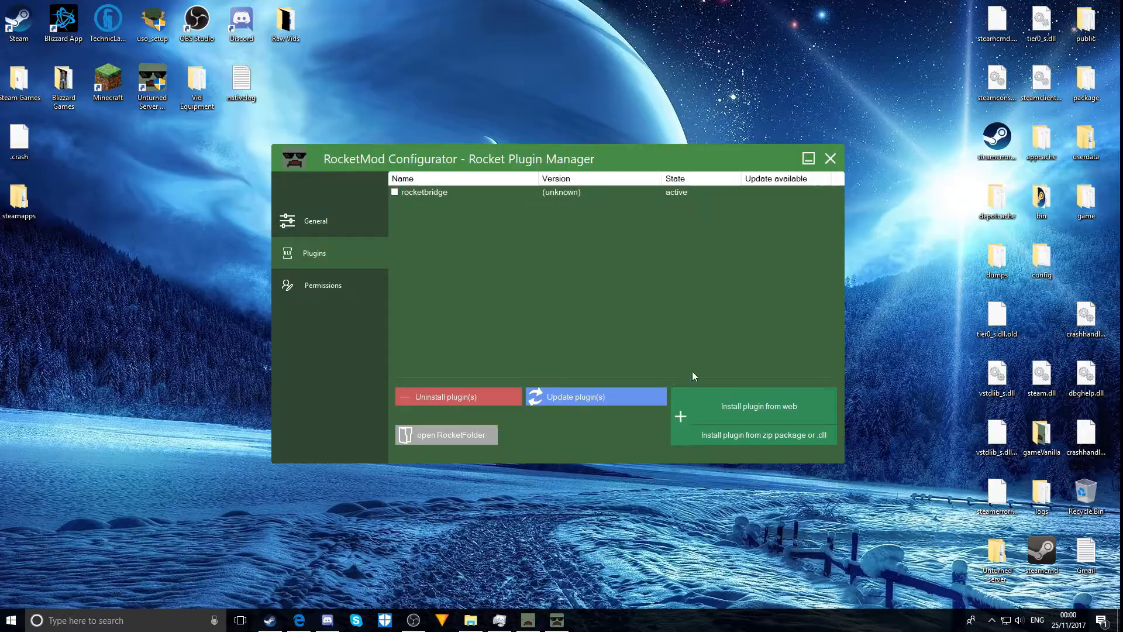
click(732, 413)
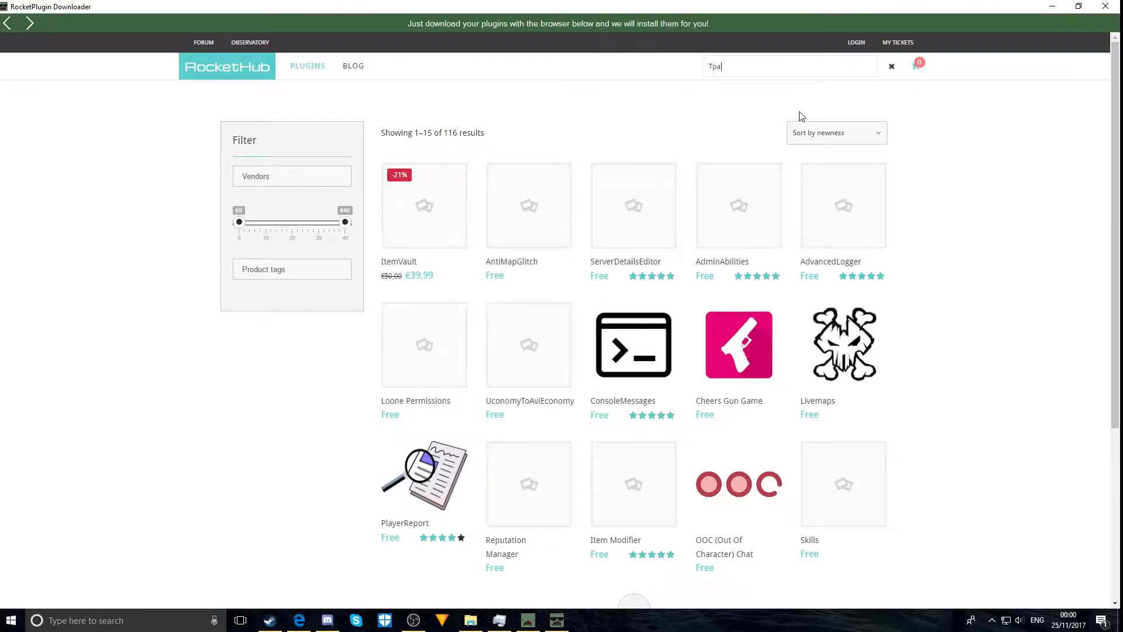
key(Return)
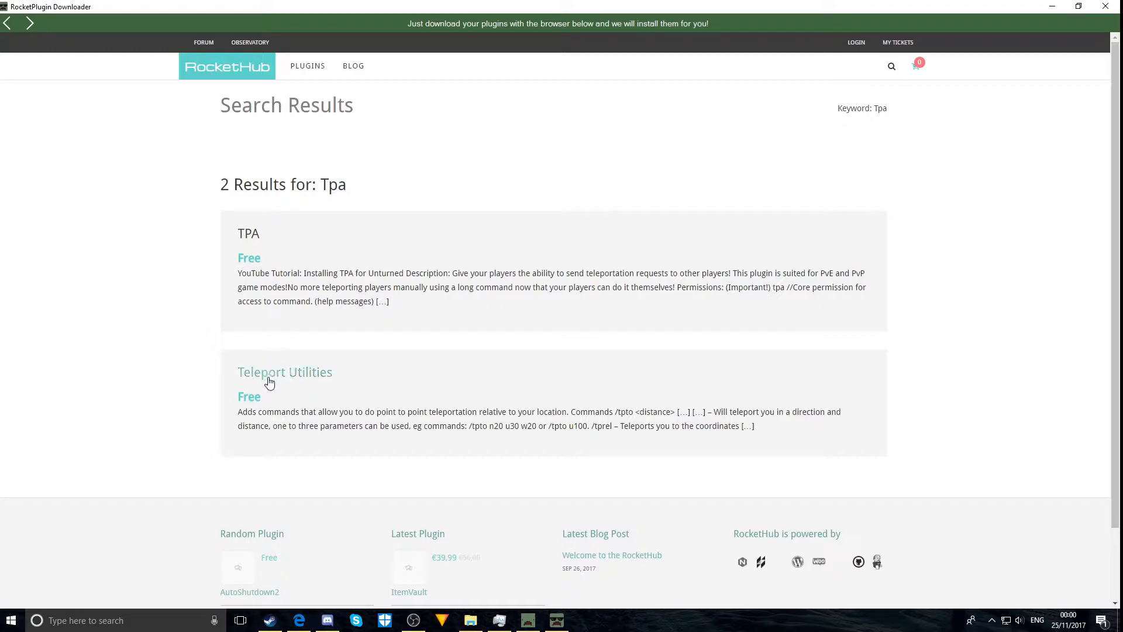
scroll(769, 160, down, 1)
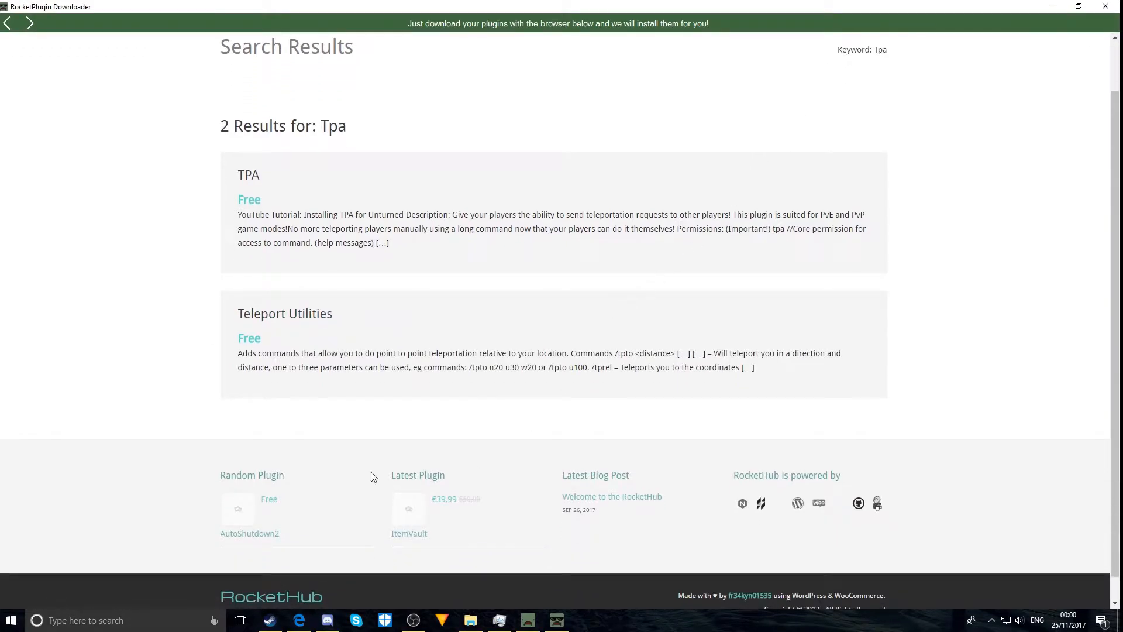
scroll(335, 398, up, 1)
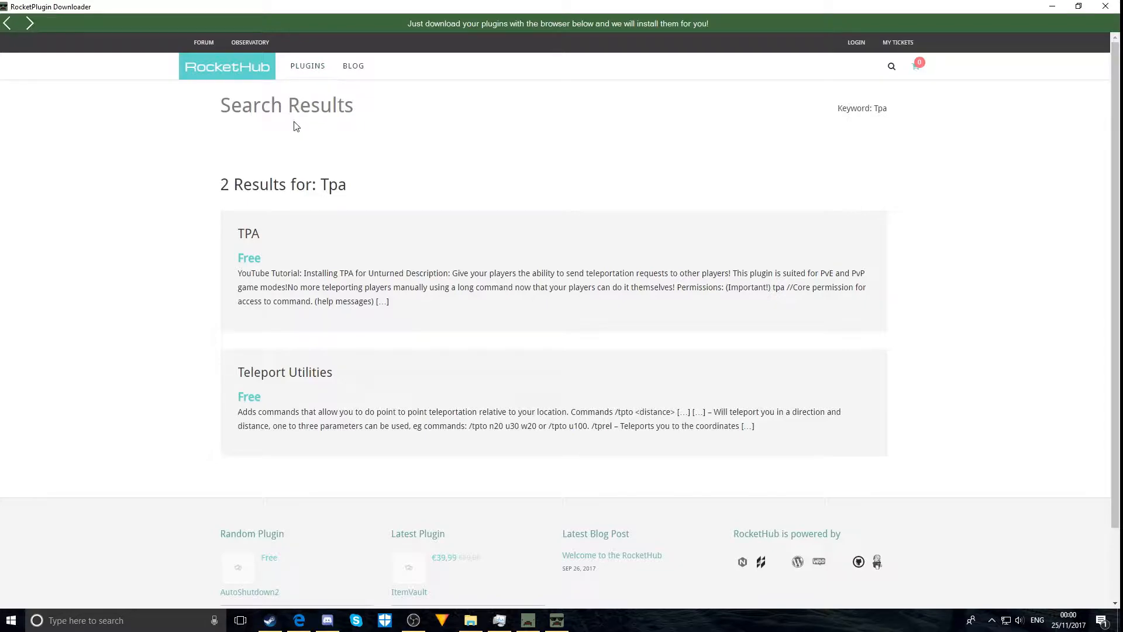
scroll(287, 133, down, 1)
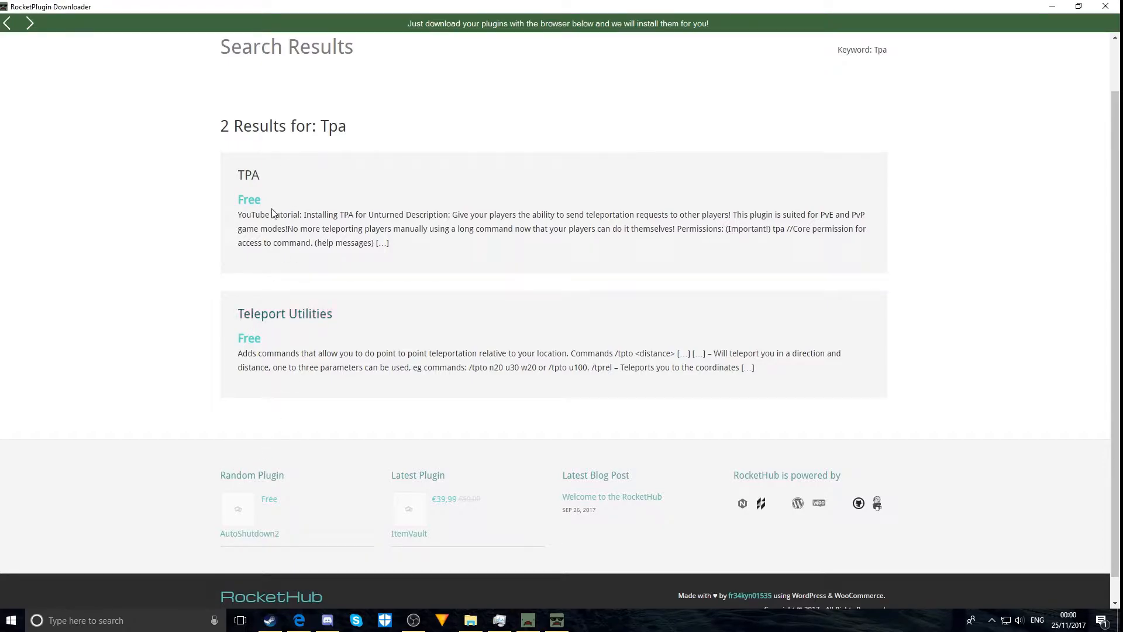
click(255, 177)
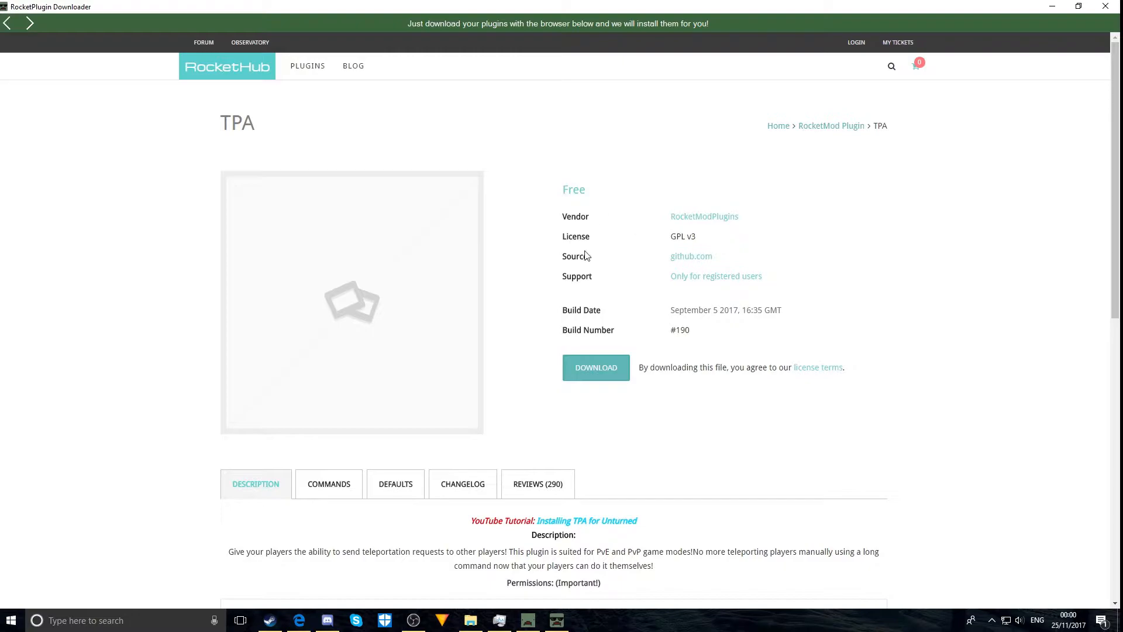
Download the TPA plugin for the server and close the plugin downloader.
scroll(587, 255, down, 1)
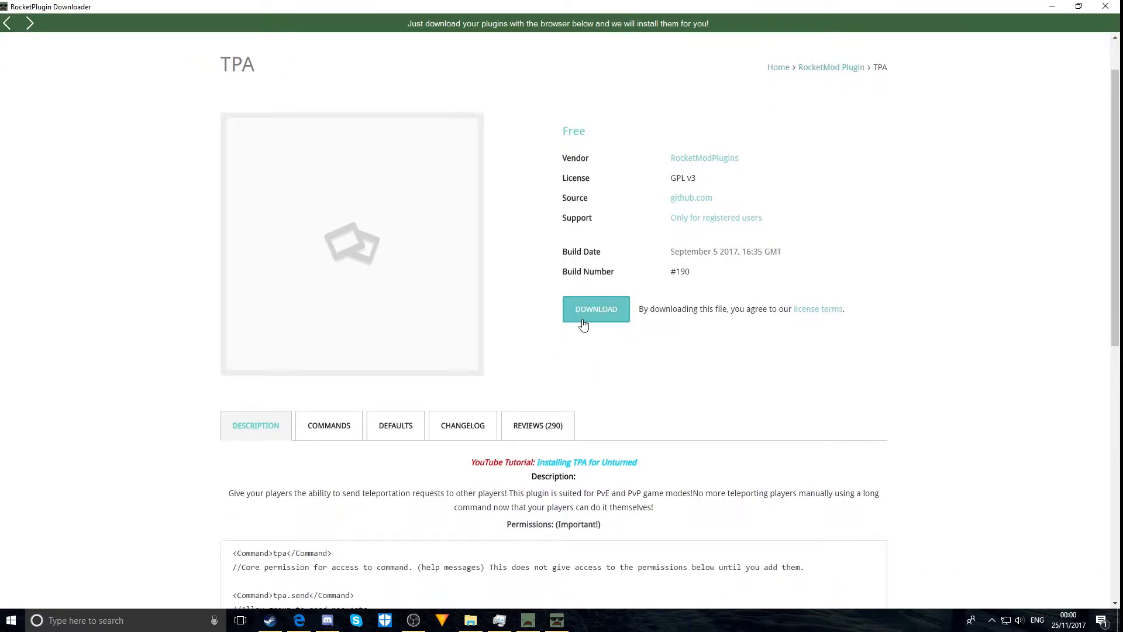
scroll(437, 278, up, 1)
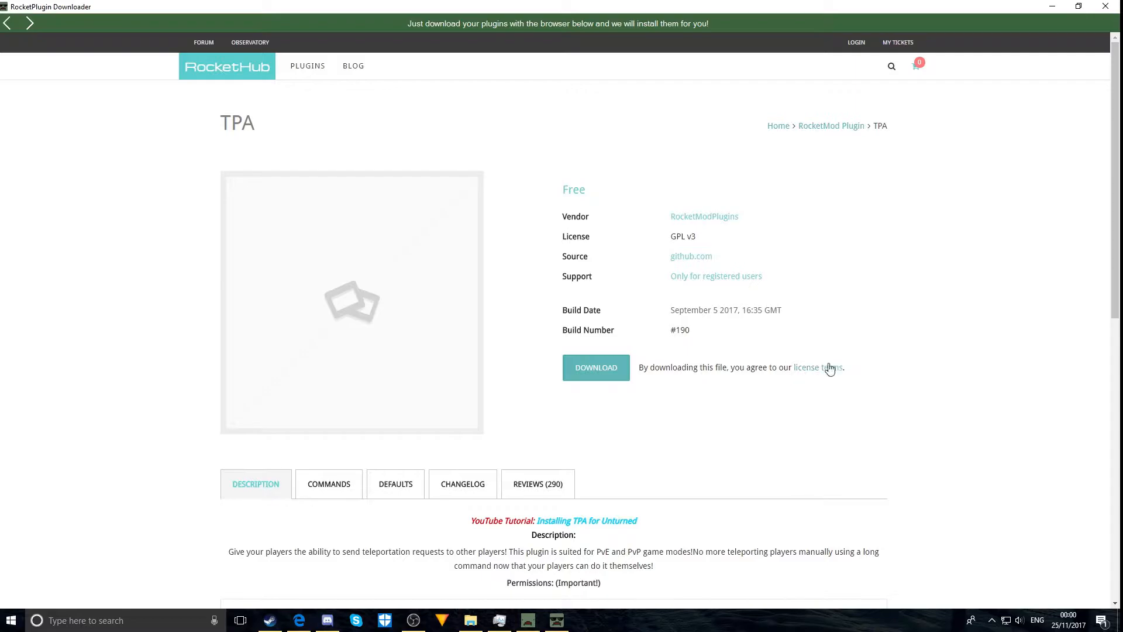
click(611, 372)
click(1111, 7)
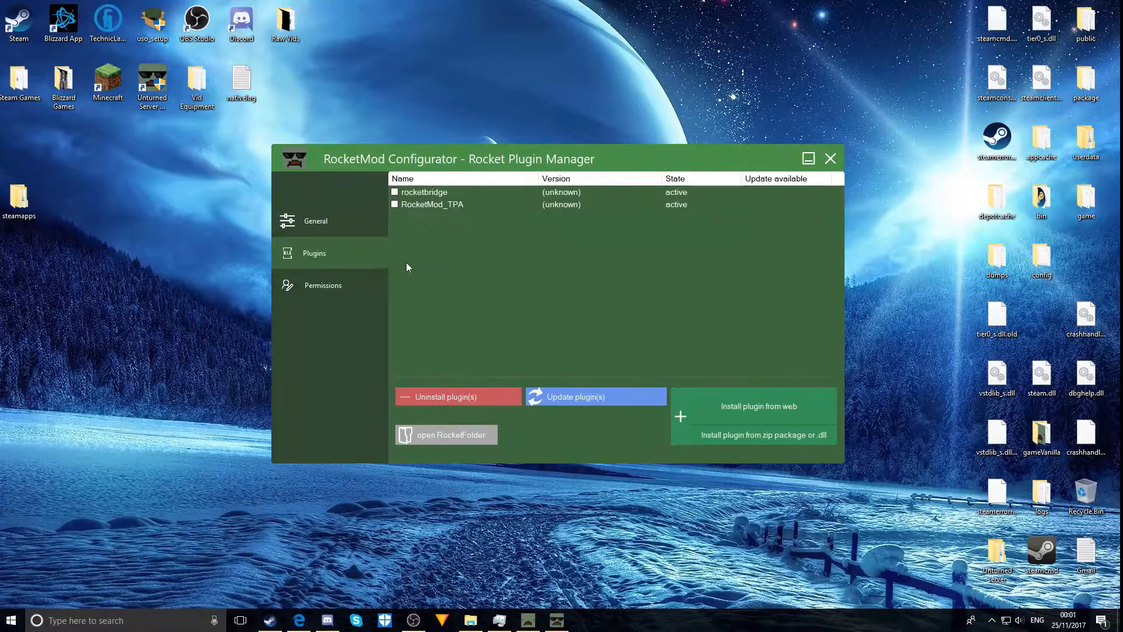
Try out selecting the rocketbridge and RocketMod_TPA plugins and clear both selections again.
click(396, 204)
click(394, 193)
click(395, 204)
click(394, 192)
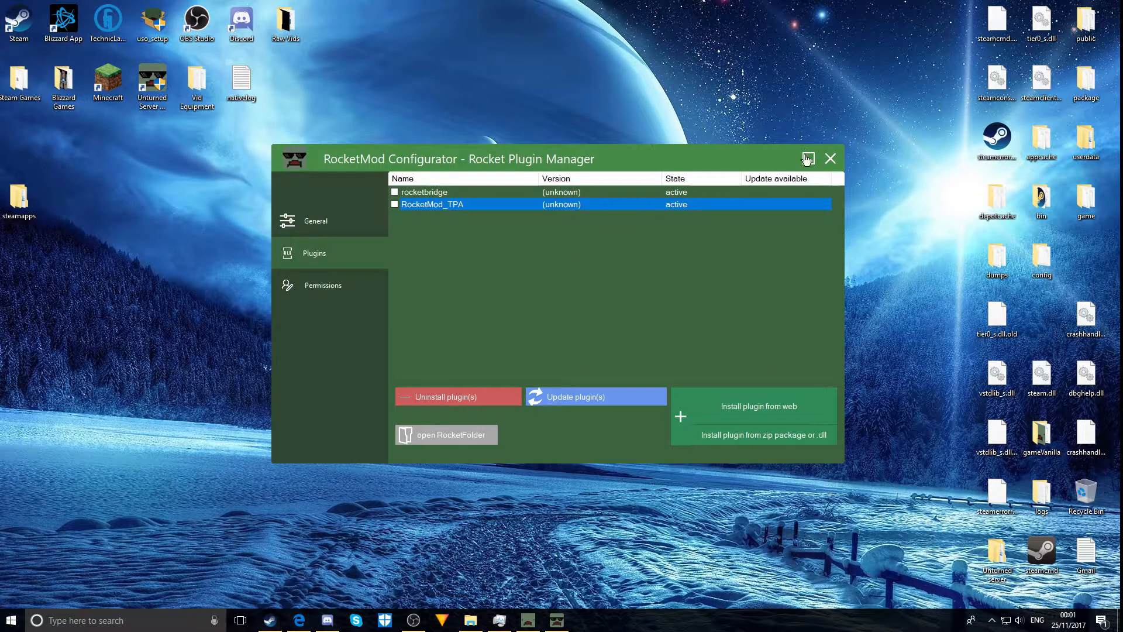
Close the RocketMod Configurator and look at the security settings of USO GREAT SERVER.
click(830, 158)
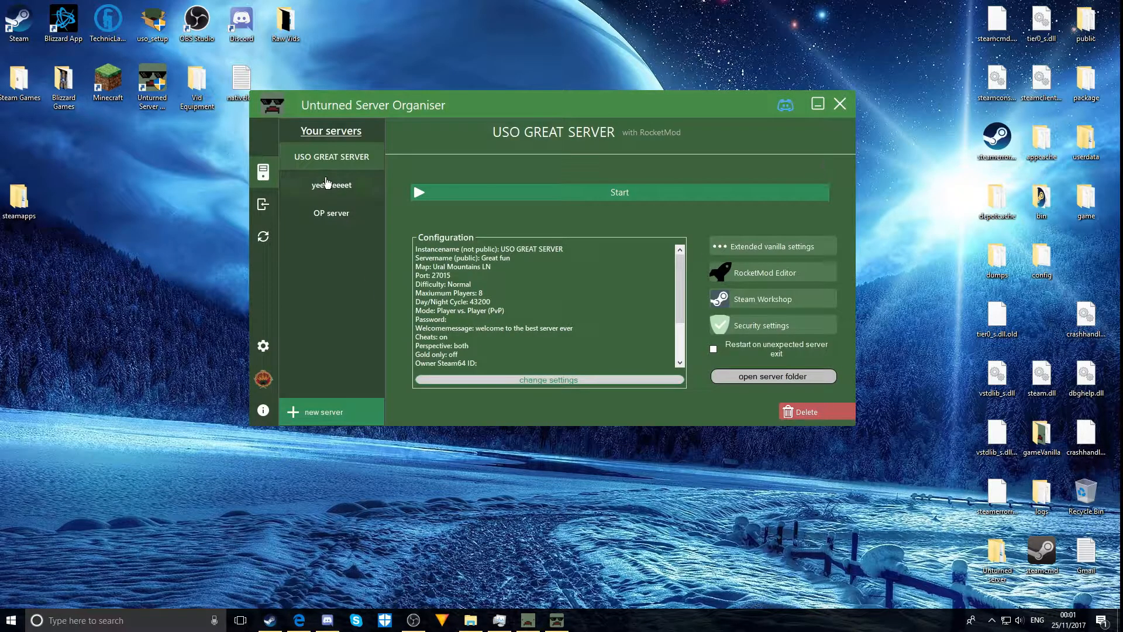
drag(346, 107, 431, 90)
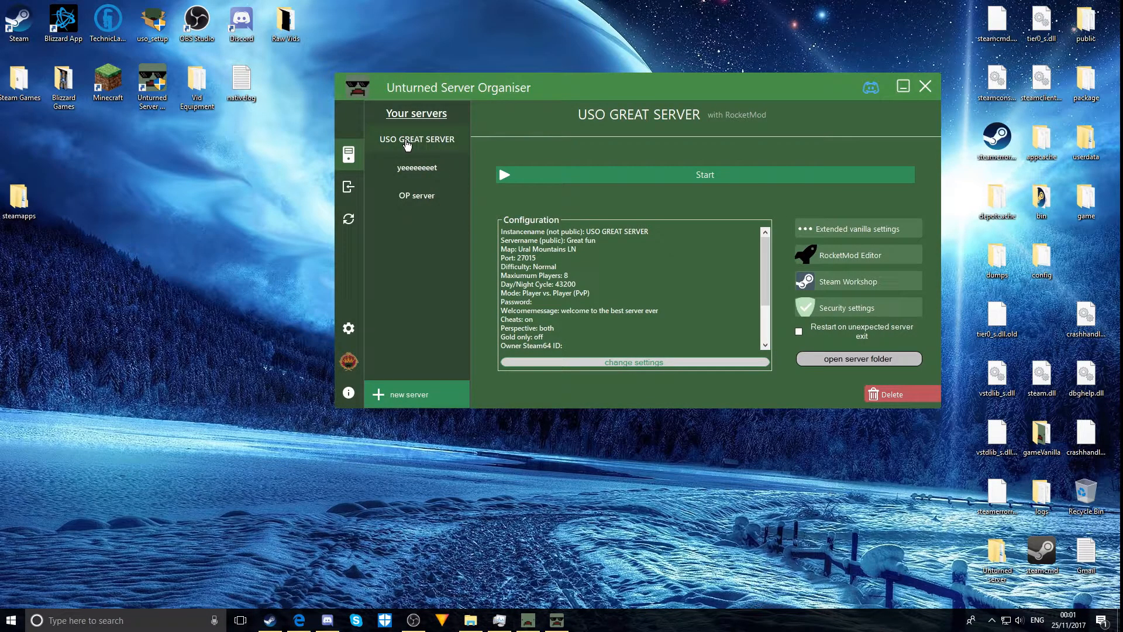
click(848, 307)
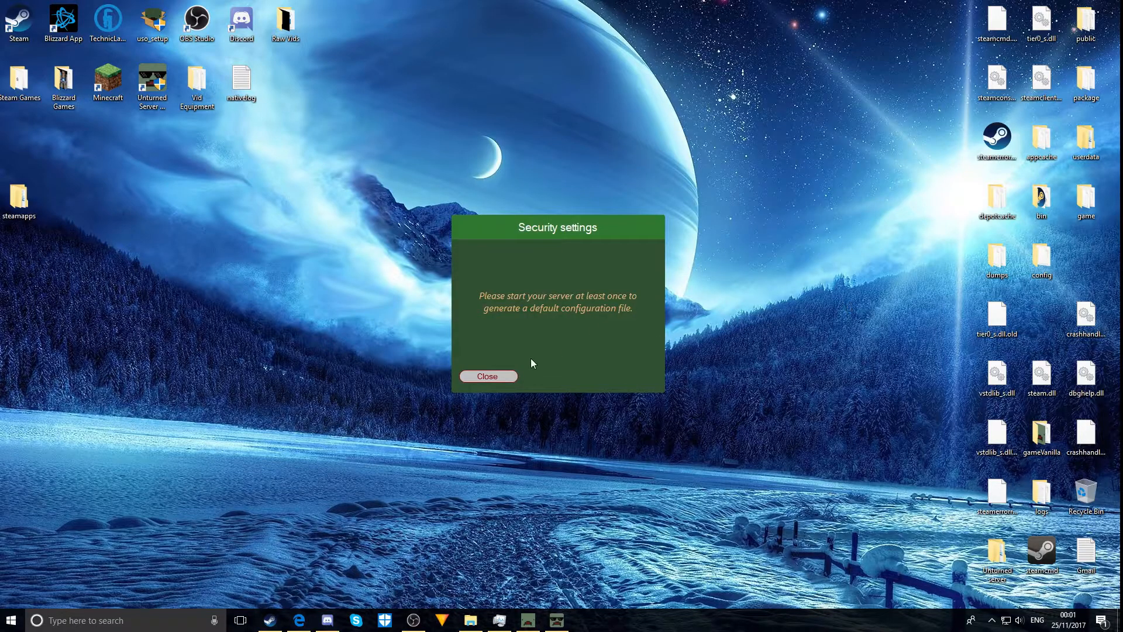
click(508, 377)
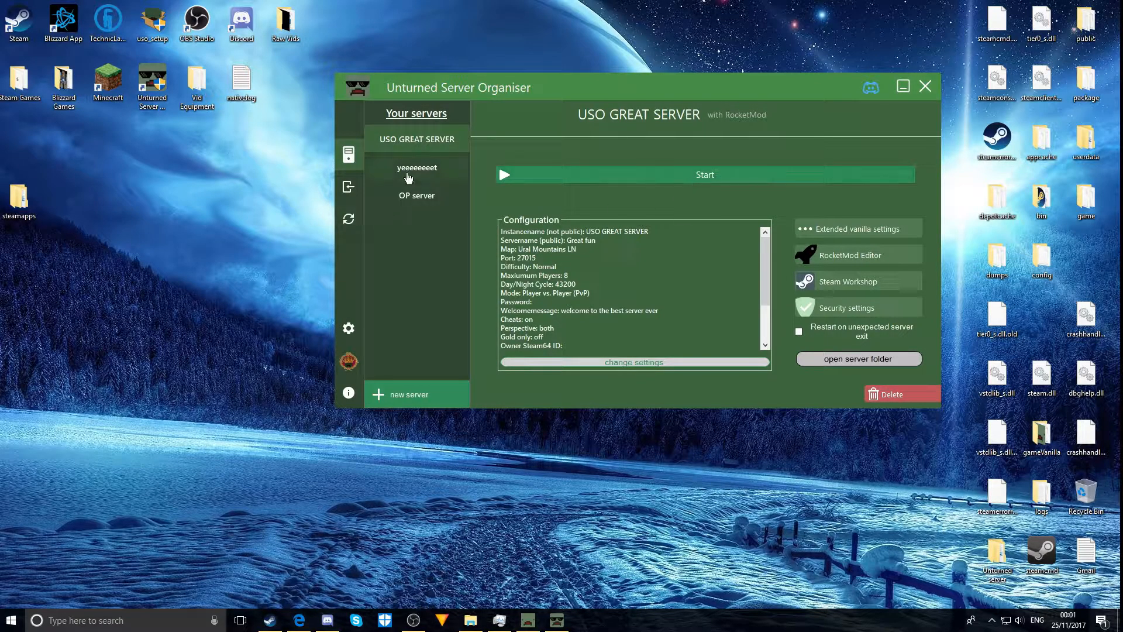
Look at the security settings of OP server and of the second listed server, and return to USO GREAT SERVER.
click(415, 198)
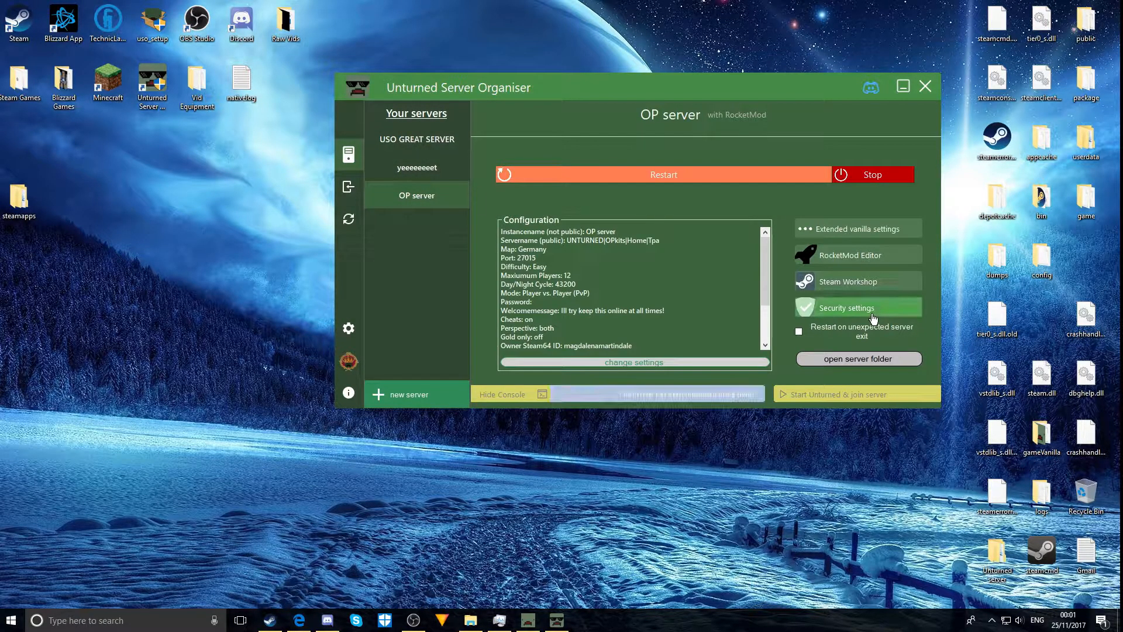
click(846, 308)
click(511, 376)
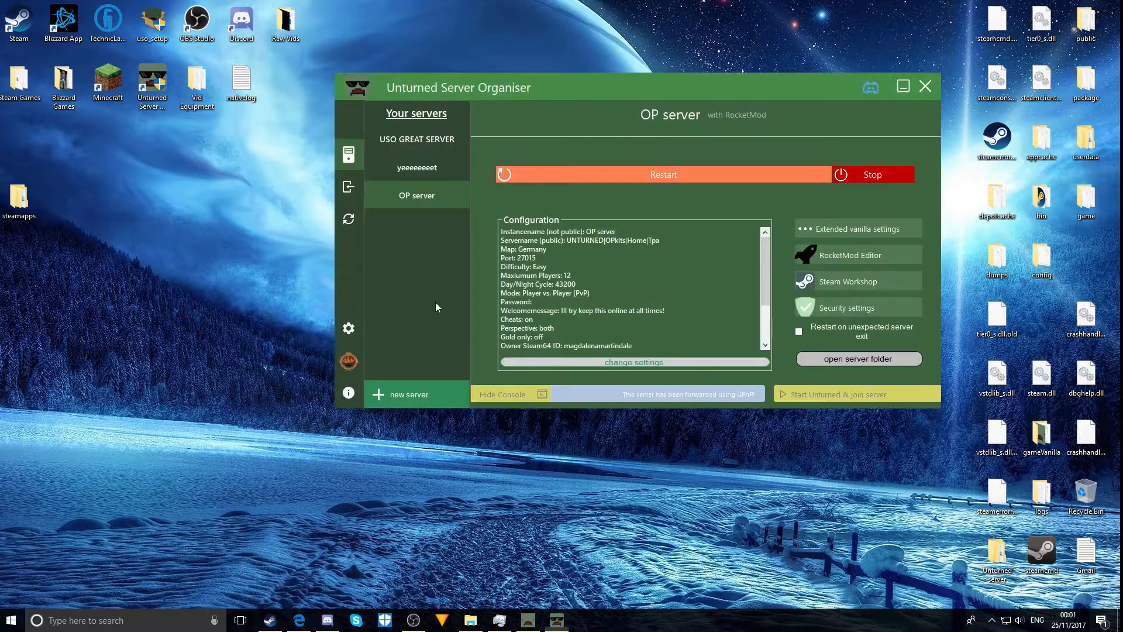
click(427, 168)
click(889, 304)
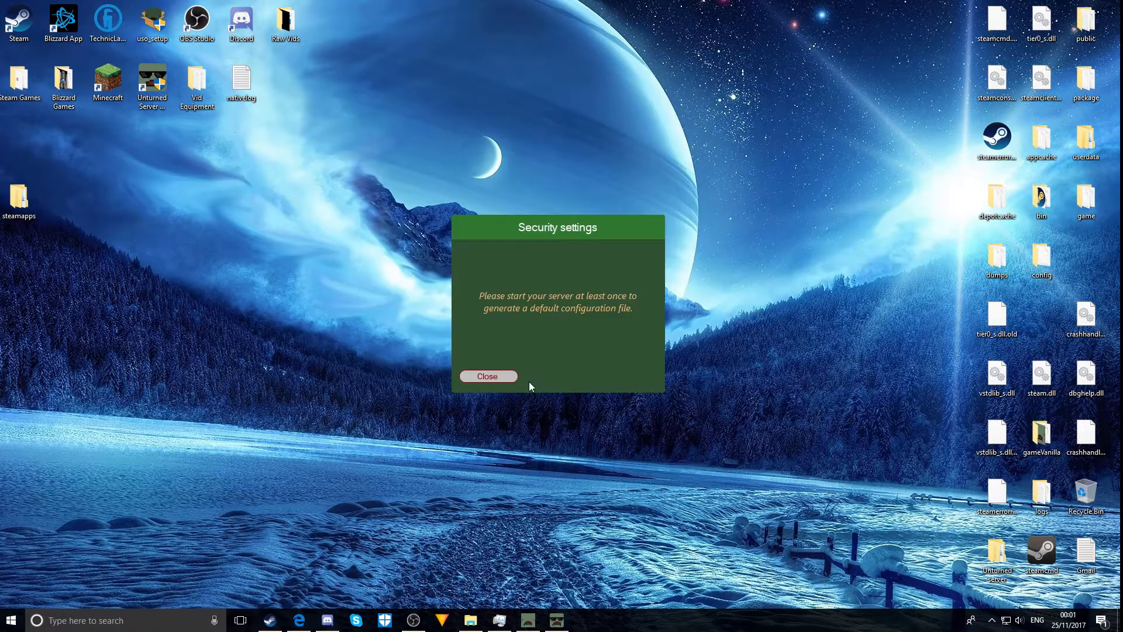
click(506, 375)
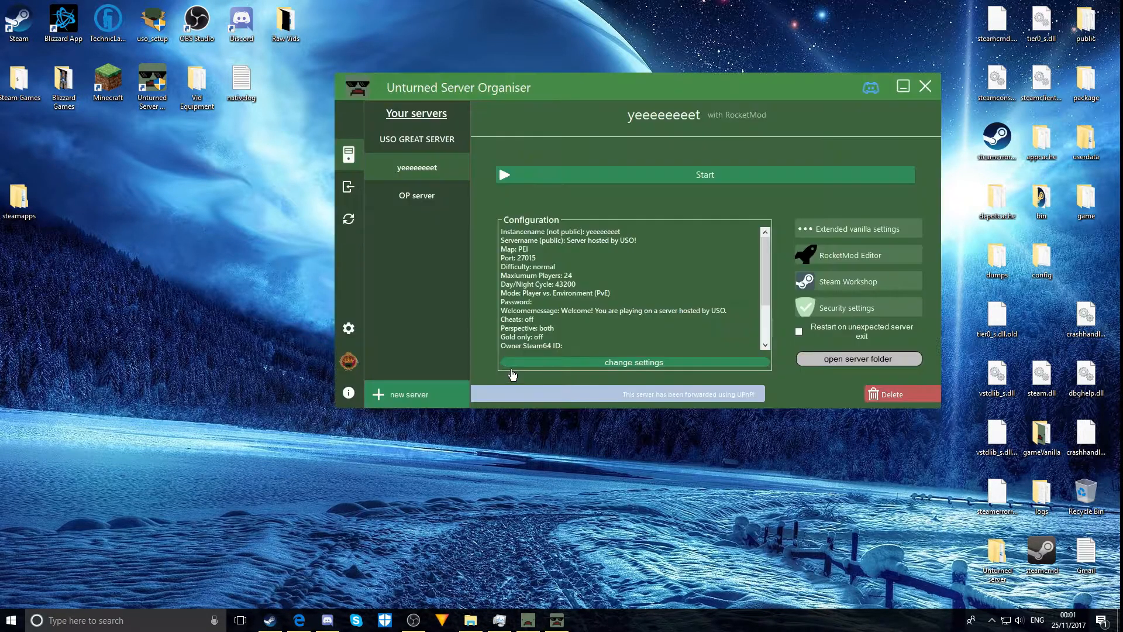
click(433, 146)
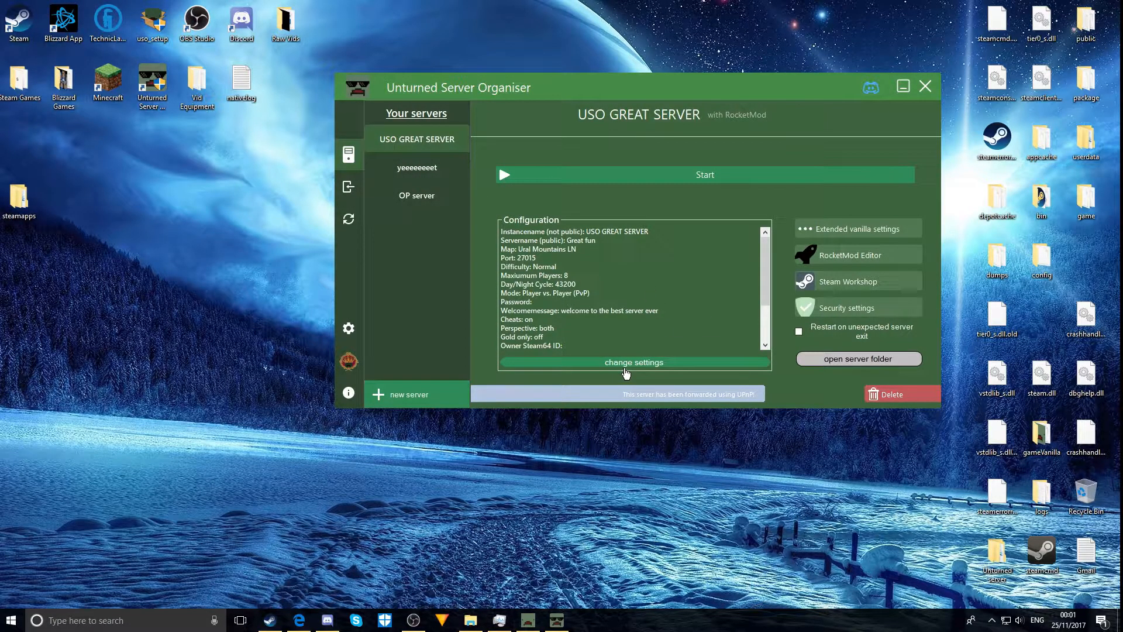
Check the installed maps of USO GREAT SERVER in the Steam Workshop Manager and close it.
click(621, 369)
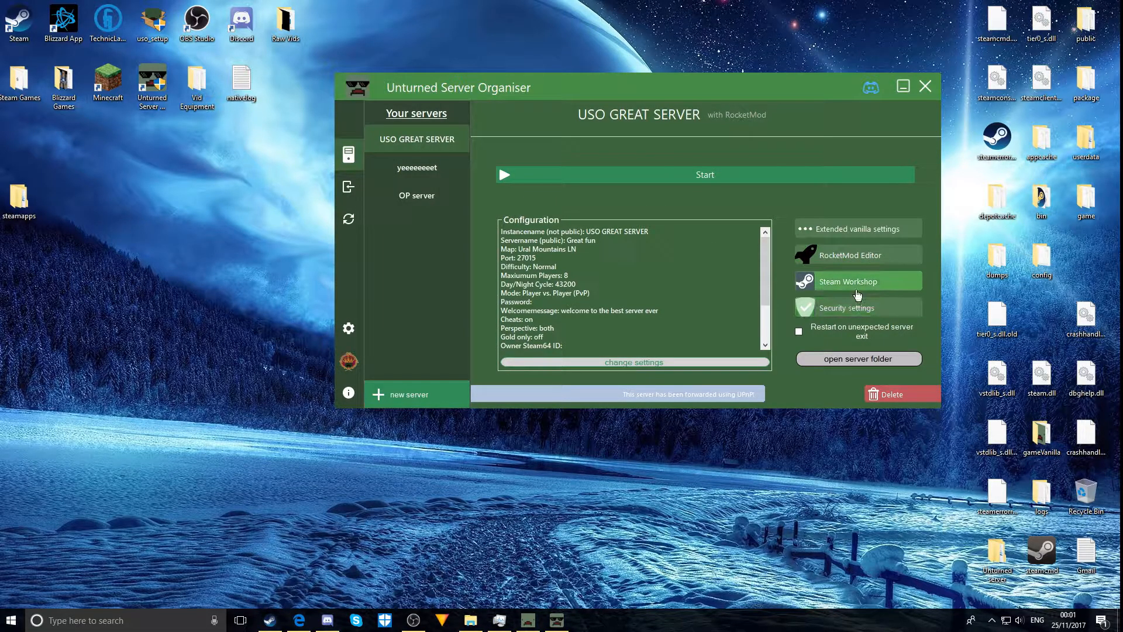
click(858, 292)
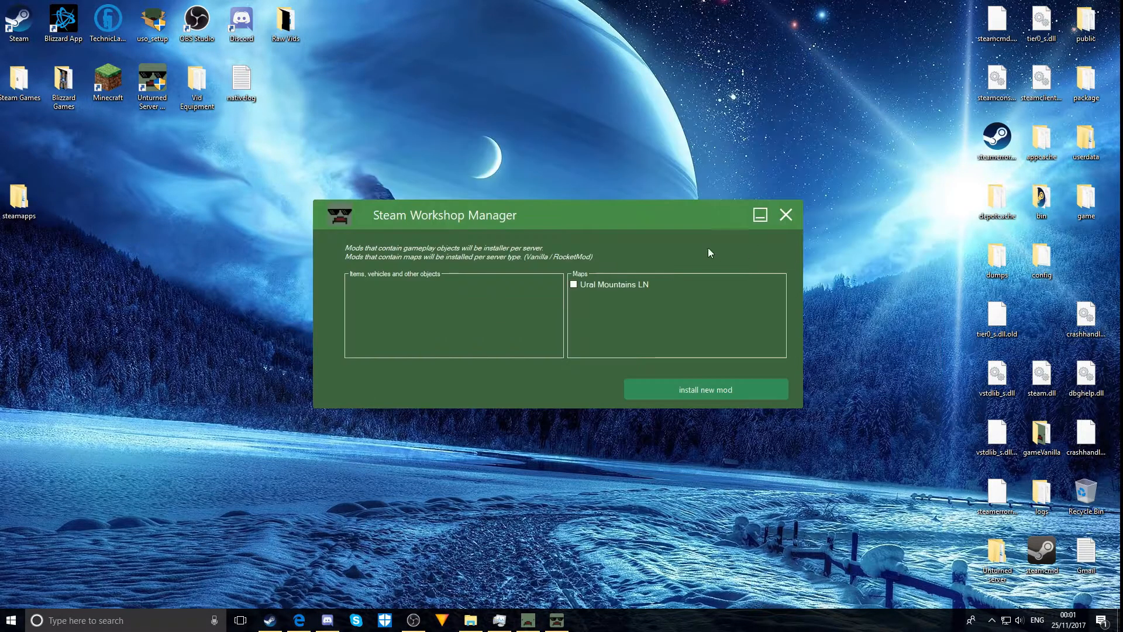
click(786, 215)
Check the map choice in the server settings, pick Ural Mountains LN again and leave the settings.
click(585, 362)
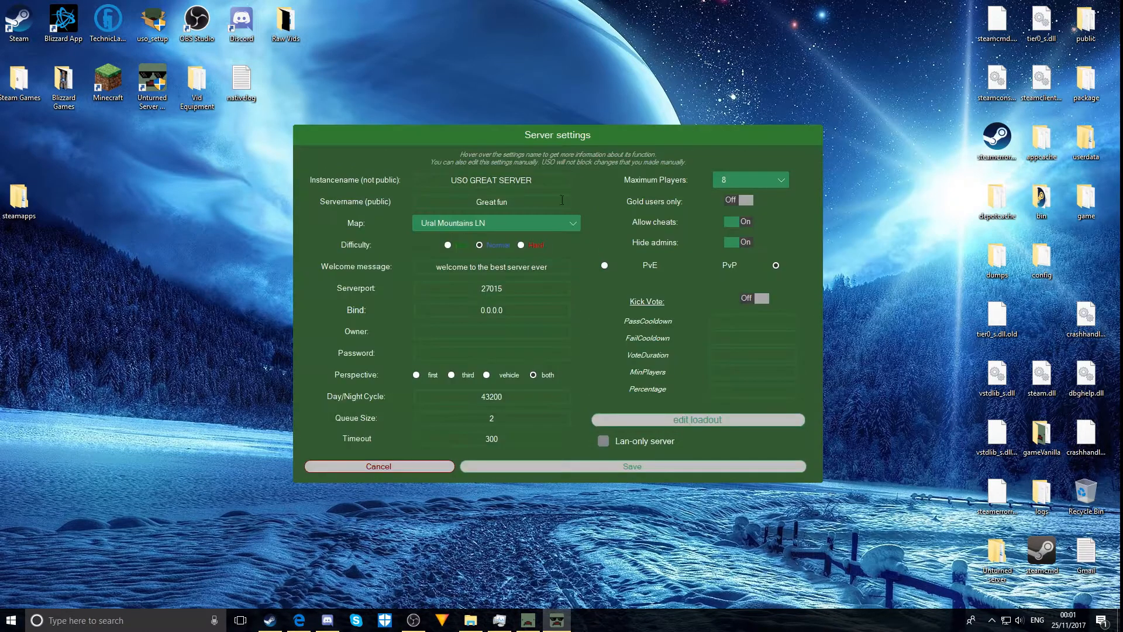
click(572, 227)
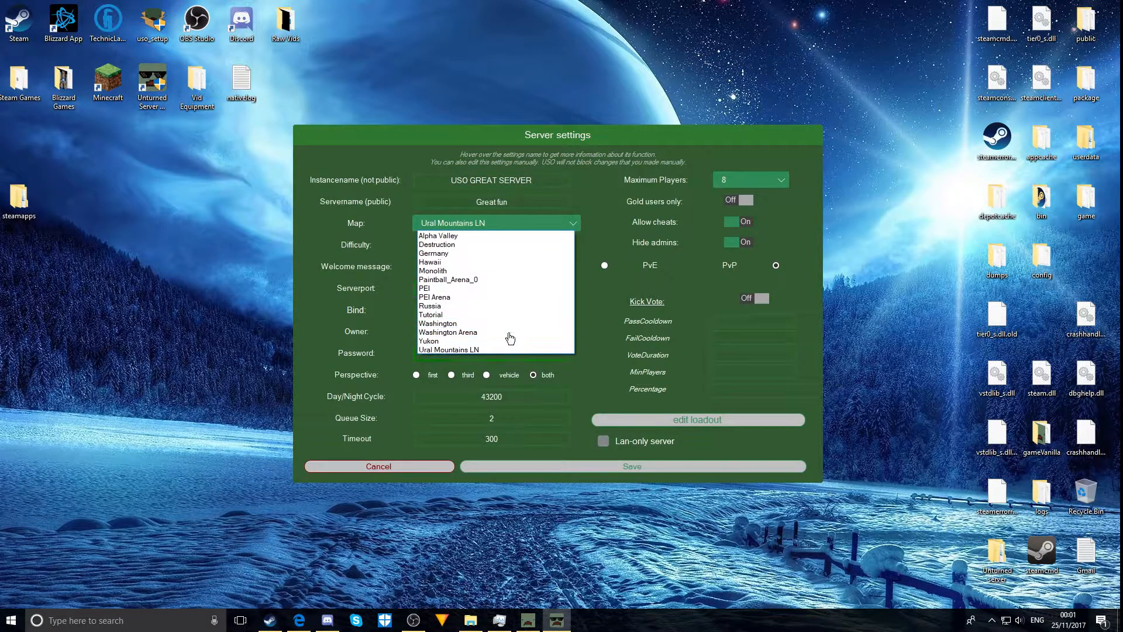
click(509, 348)
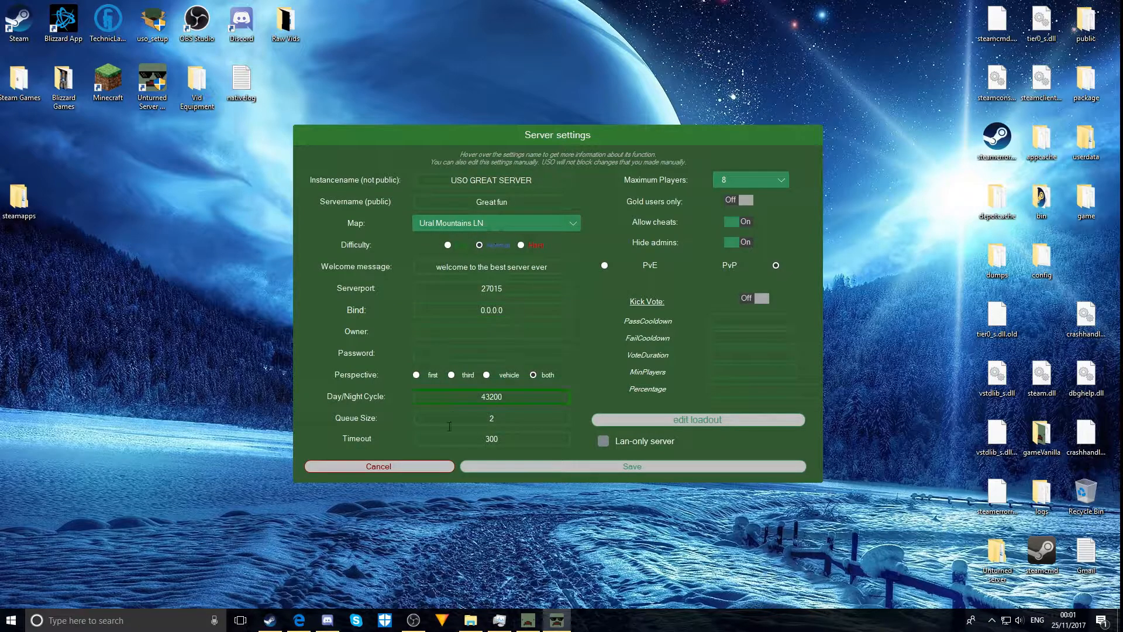
click(450, 468)
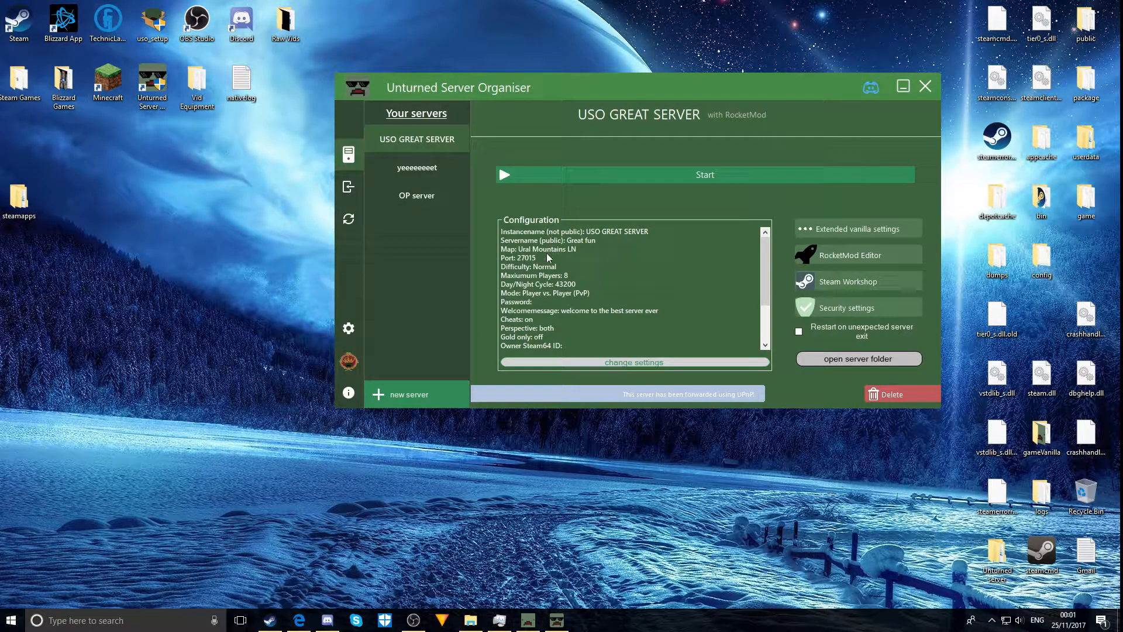
Start USO GREAT SERVER and move the organiser window higher while the server console loads.
click(744, 182)
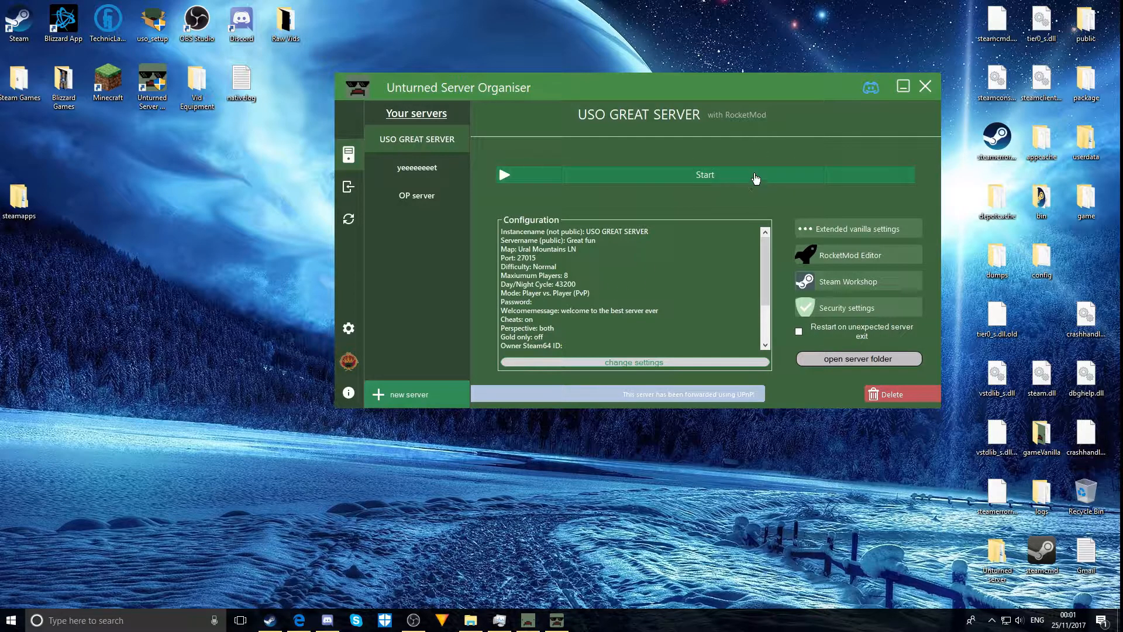
drag(735, 88, 733, 52)
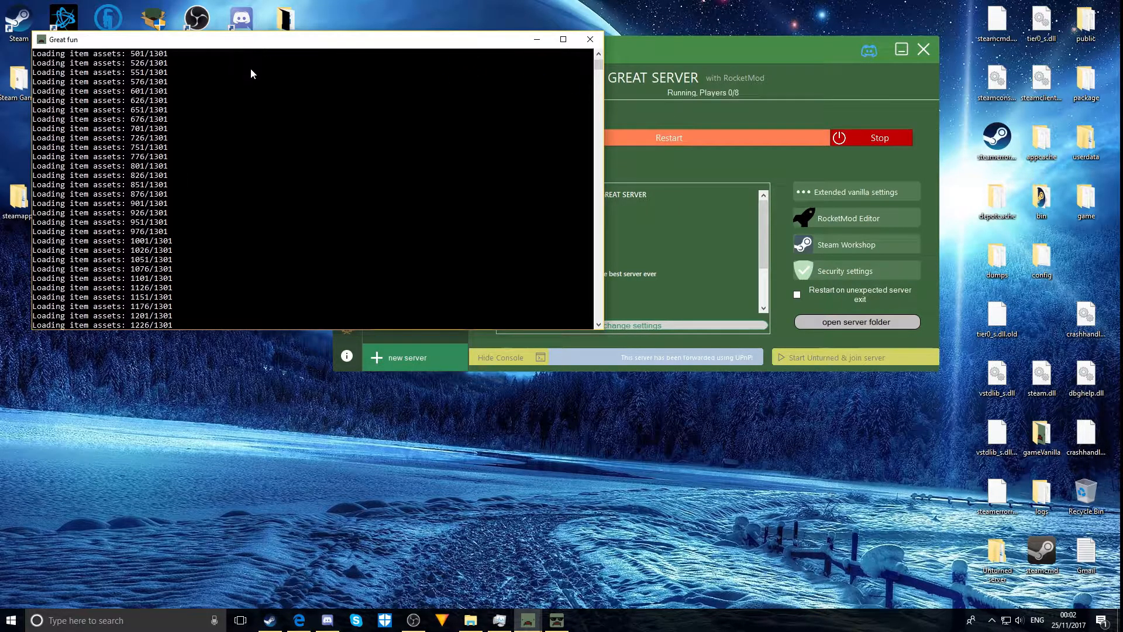
drag(598, 66, 598, 59)
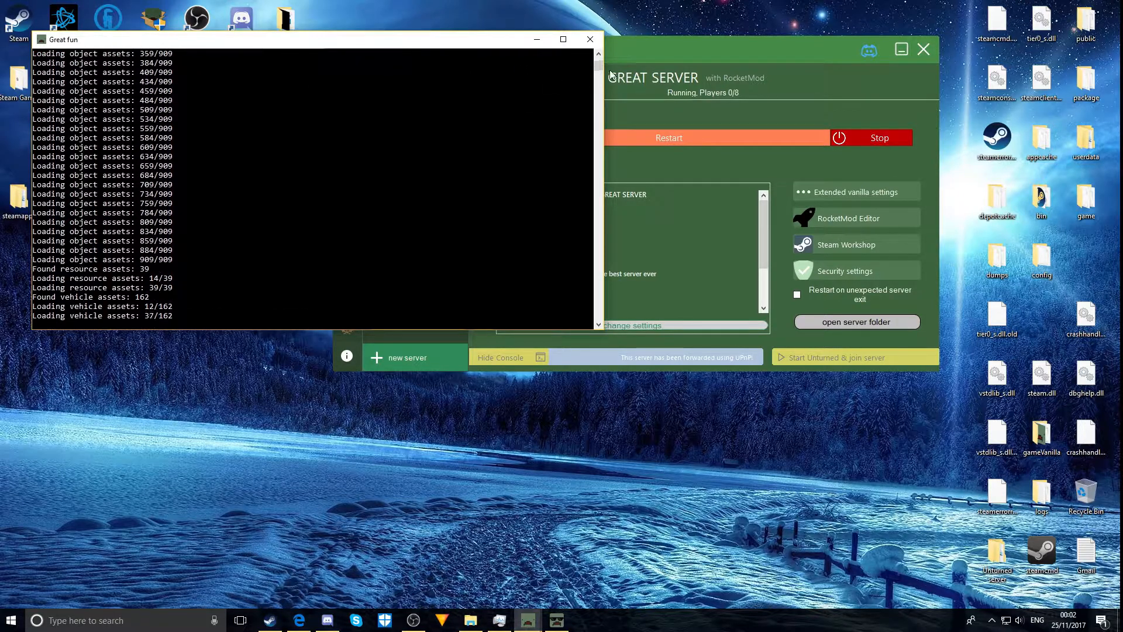
Bring up the OP server's console, review its recent log and save the game with the save command.
drag(597, 66, 598, 59)
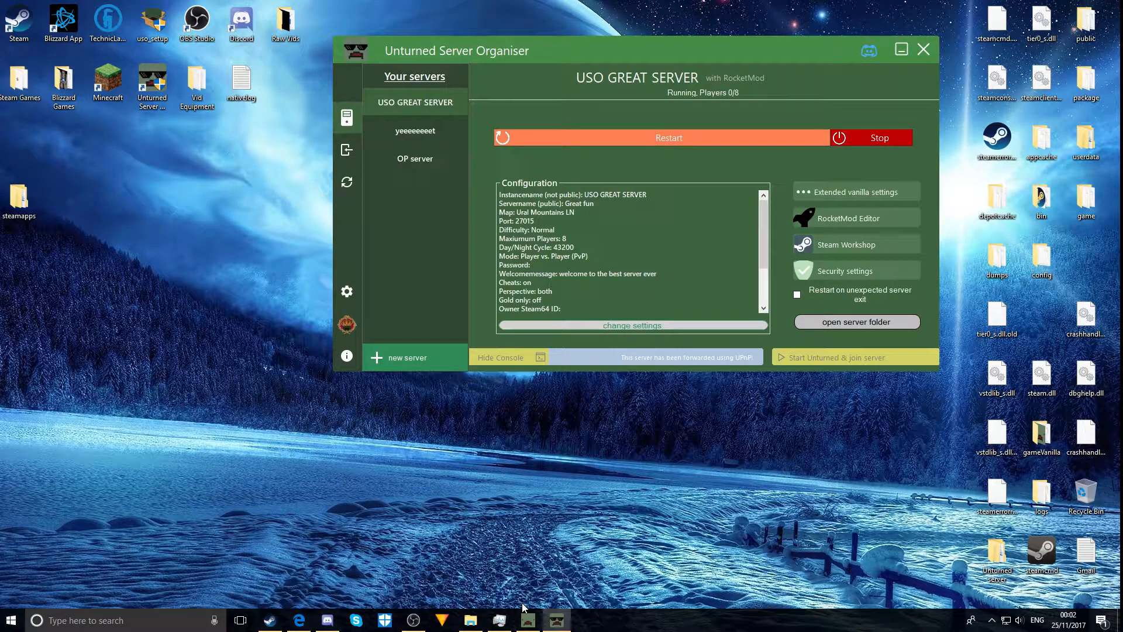
mouse_move(527, 617)
mouse_move(574, 595)
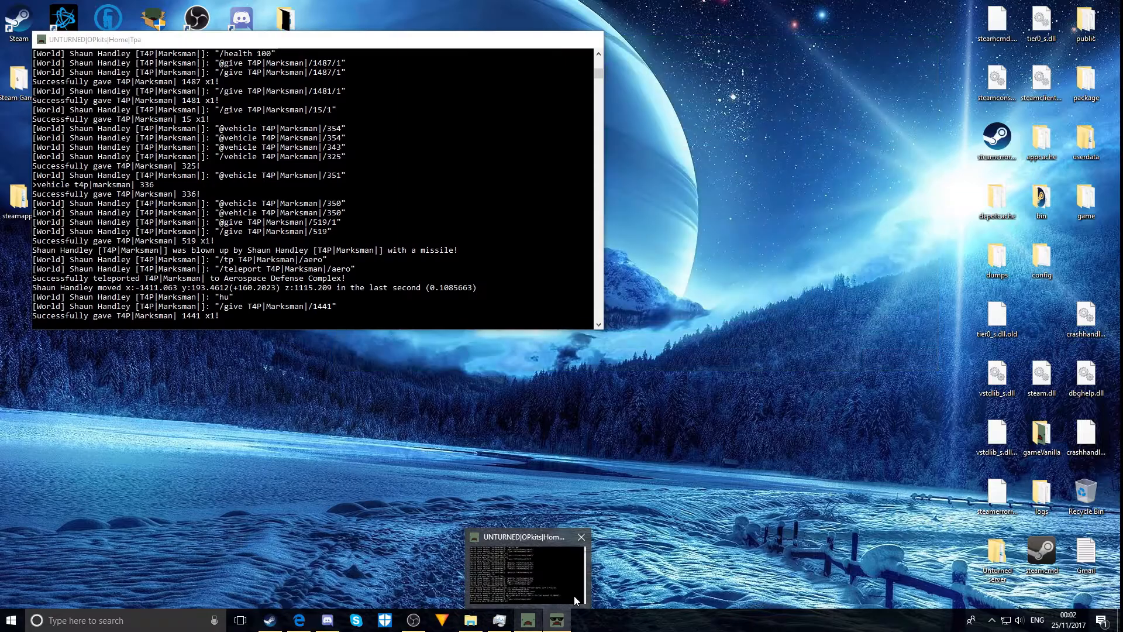
click(534, 623)
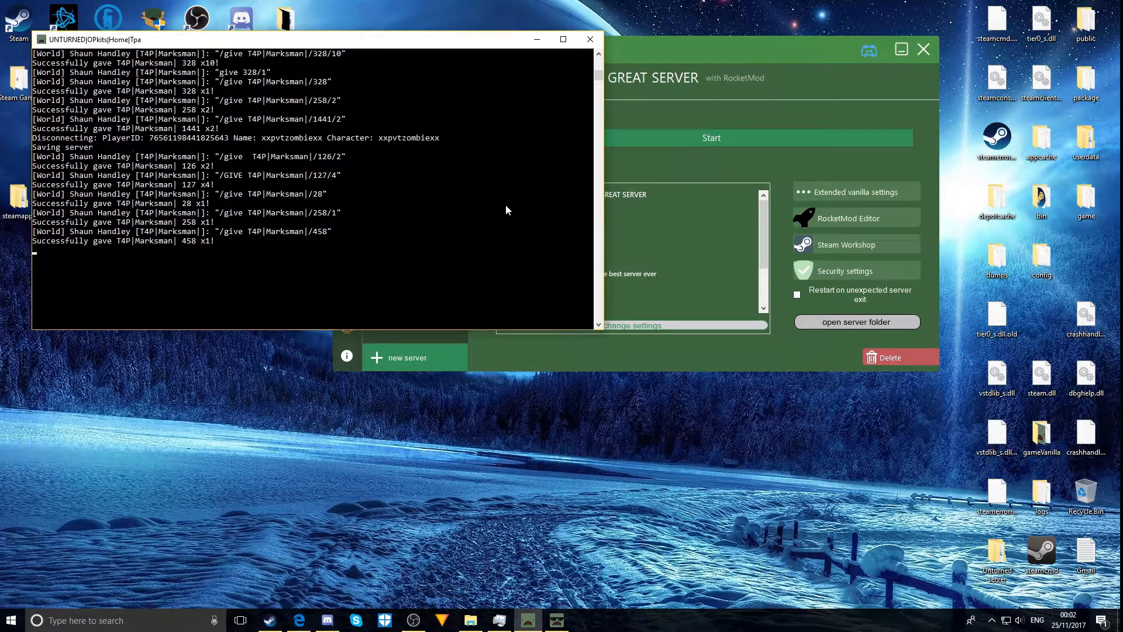
scroll(459, 310, up, 2)
scroll(169, 203, down, 1)
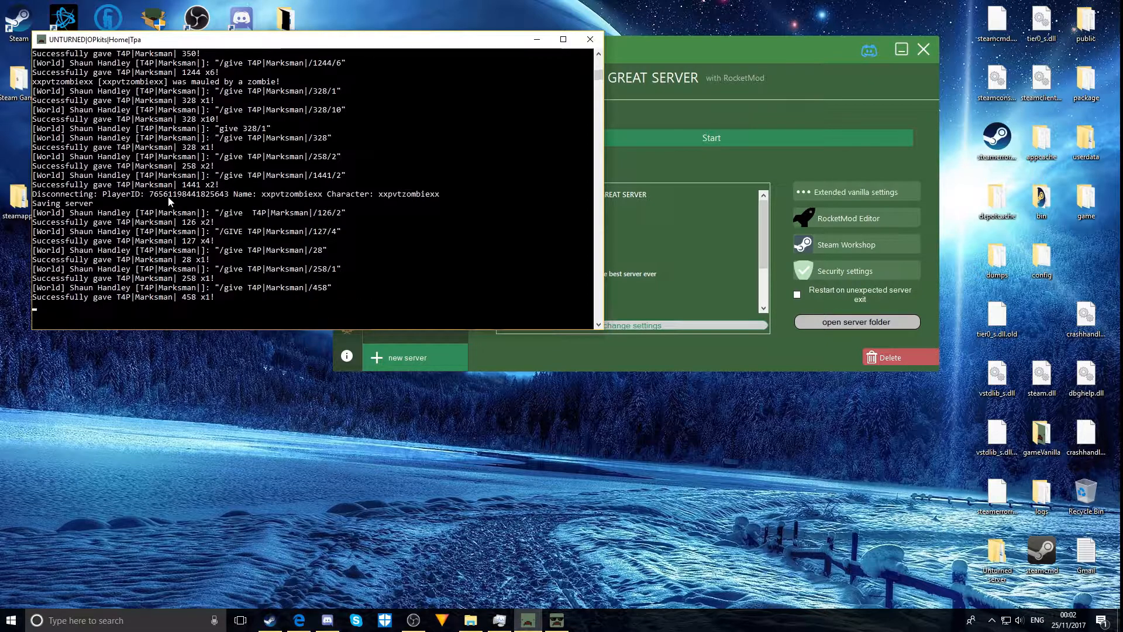
text(save)
key(Return)
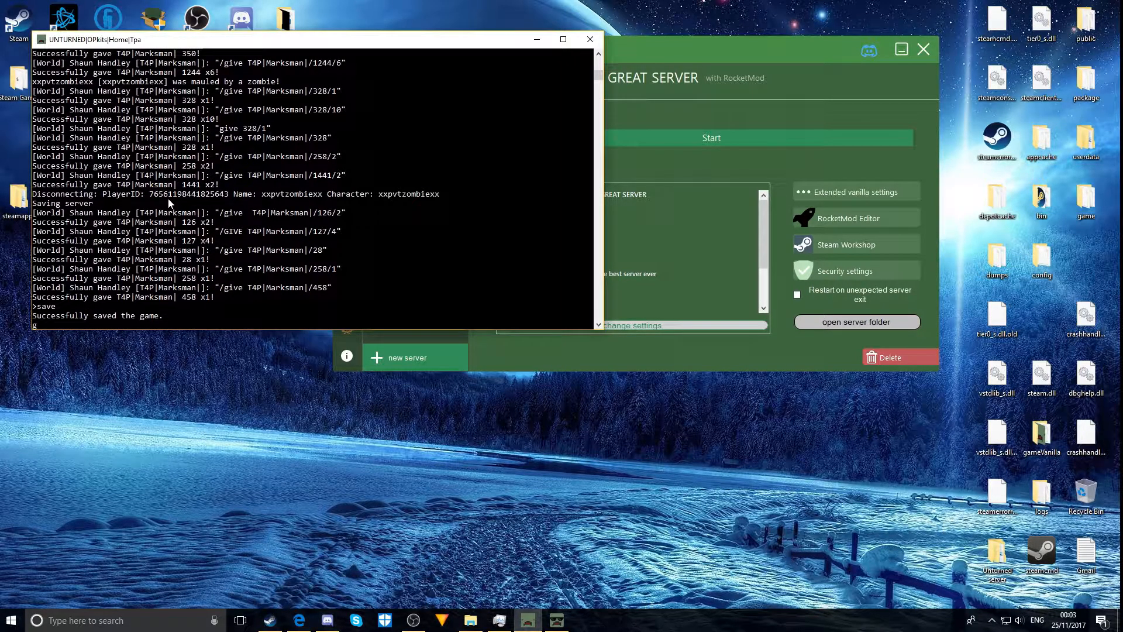
Give the player item 258 with the give command in the OP server's console.
text(give )
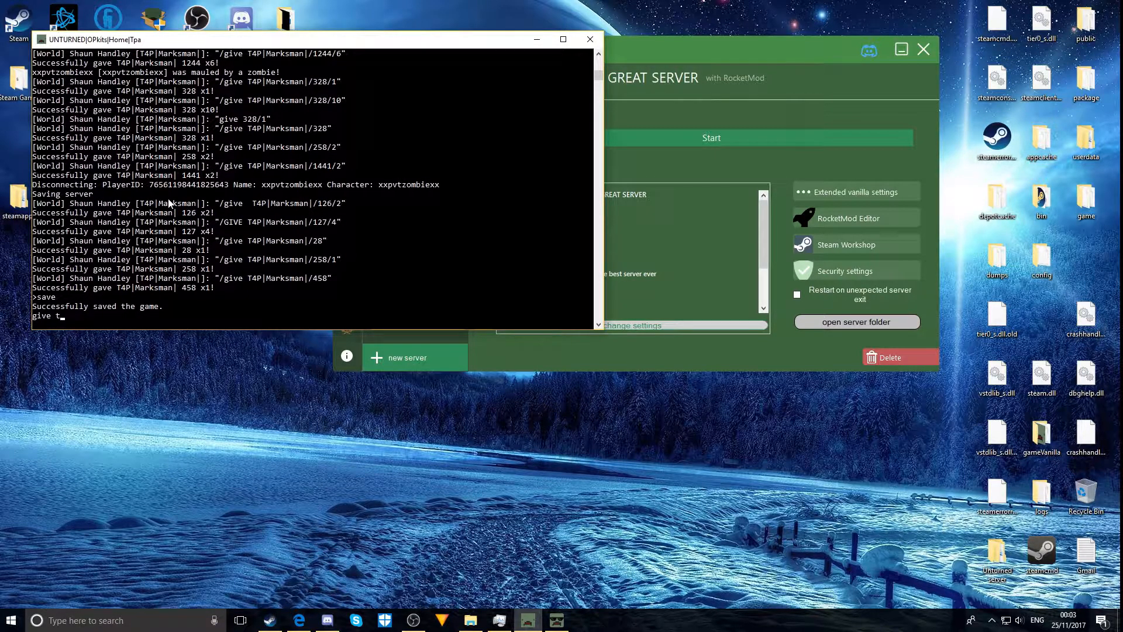
text(t4-)
text(|)
text(marks)
text(man|)
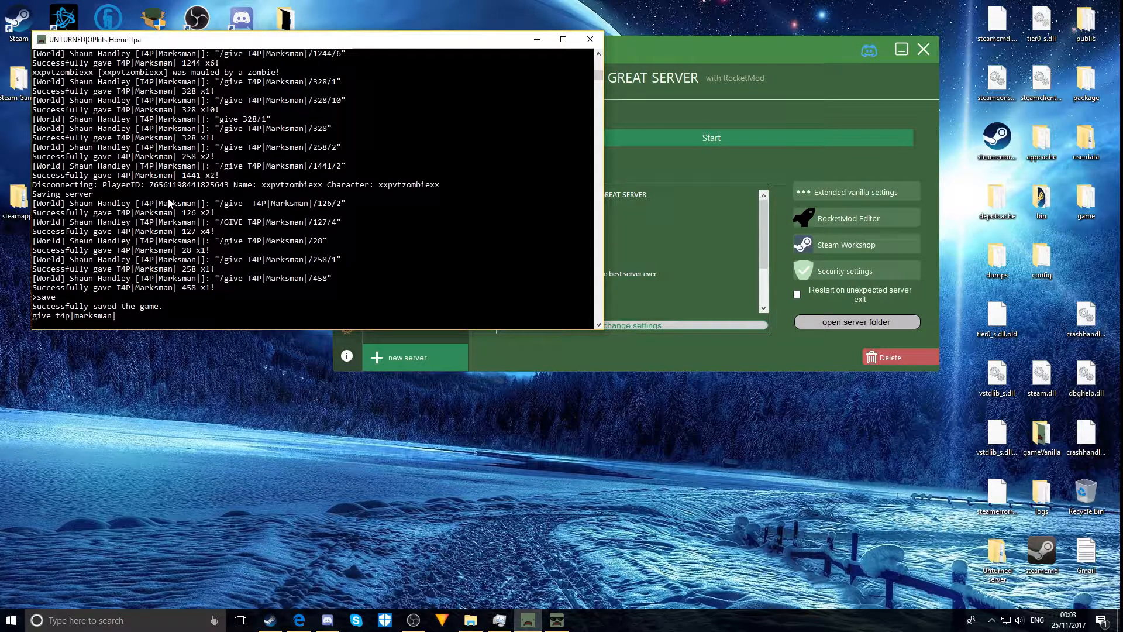
text(256)
key(Return)
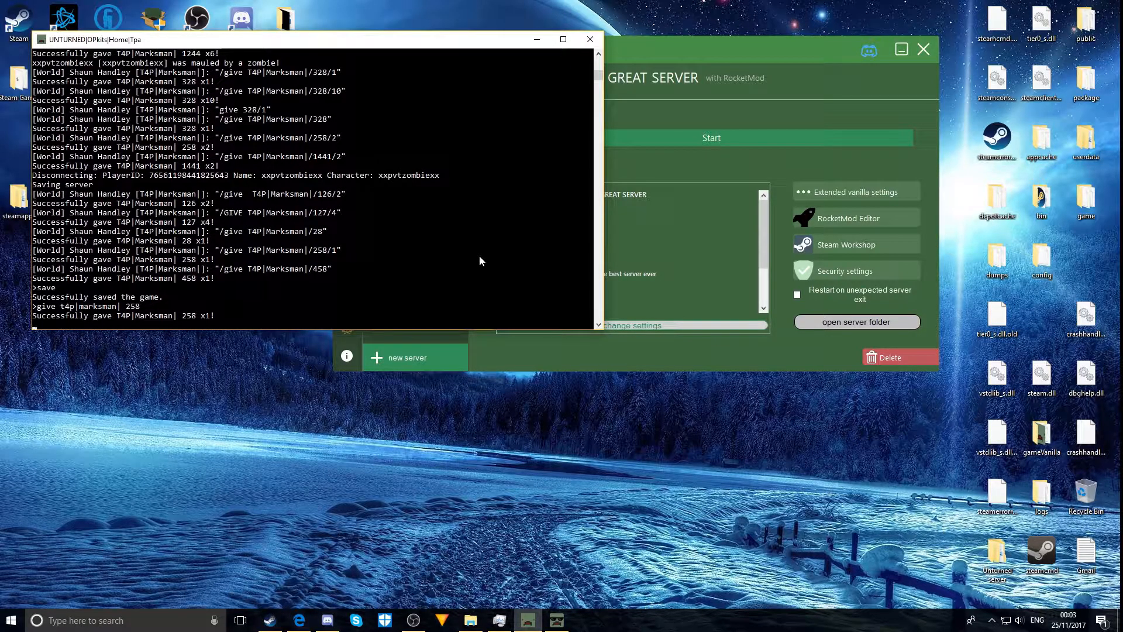
Save the game again and shut down the OP server with the save and shutdown console commands.
text(save)
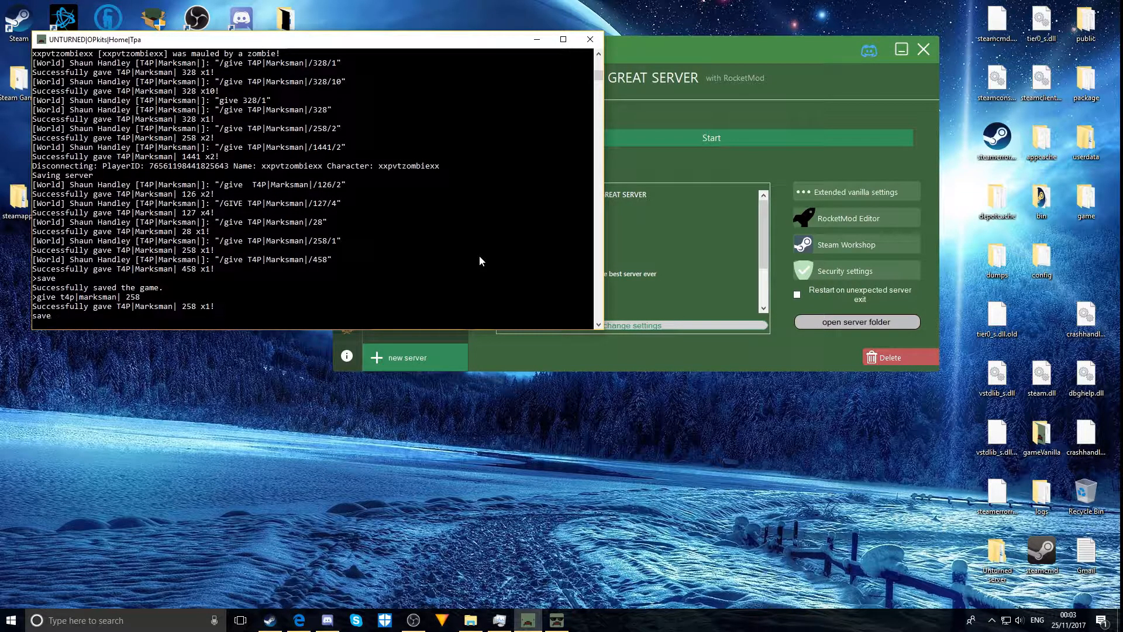
key(Return)
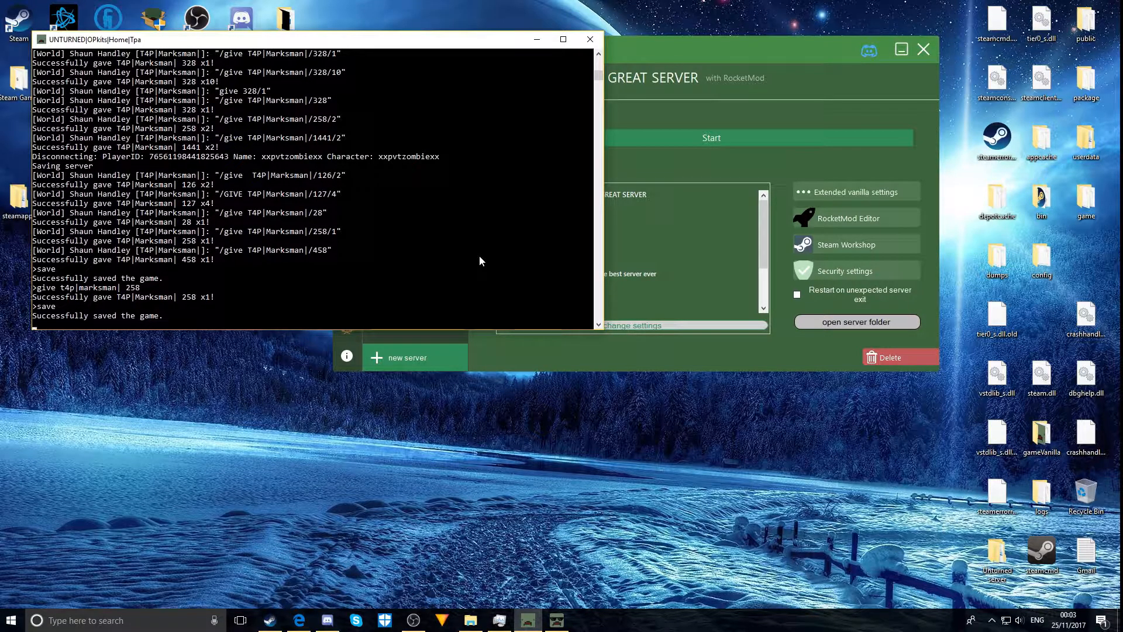
text(shuts)
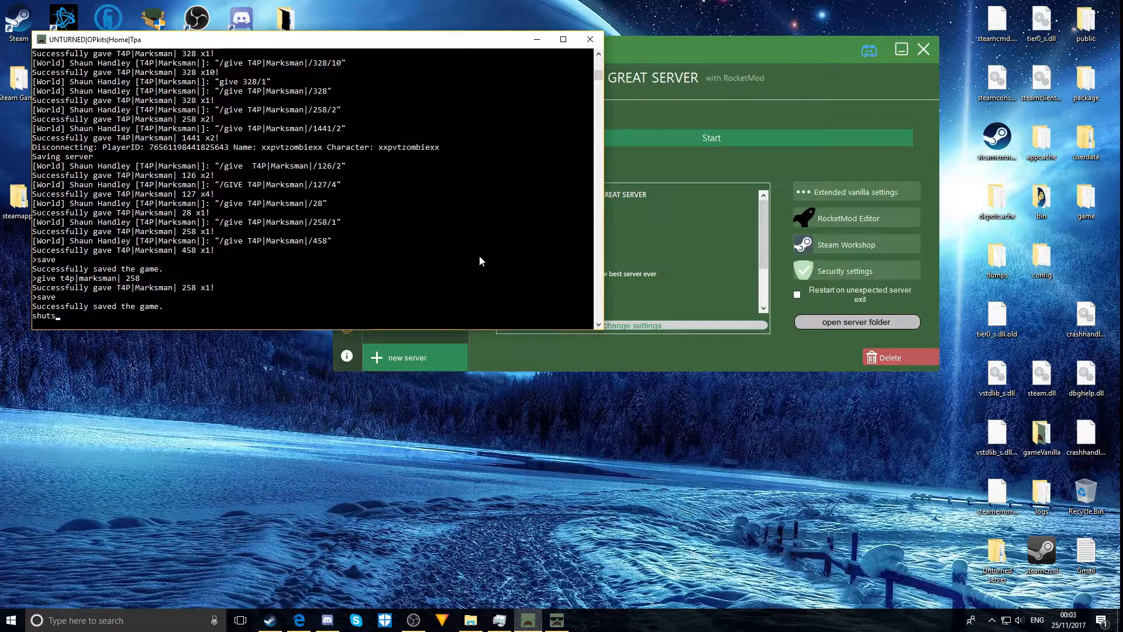
text(wn)
key(Return)
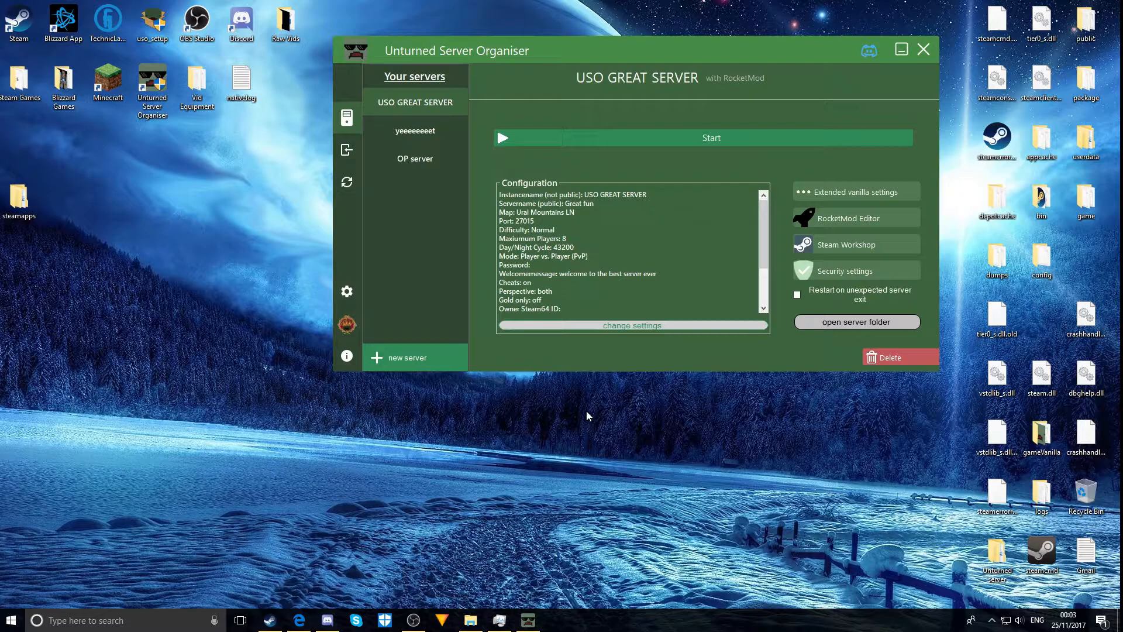
Select OP server in the server list, start it and minimise its console window.
click(421, 139)
click(431, 113)
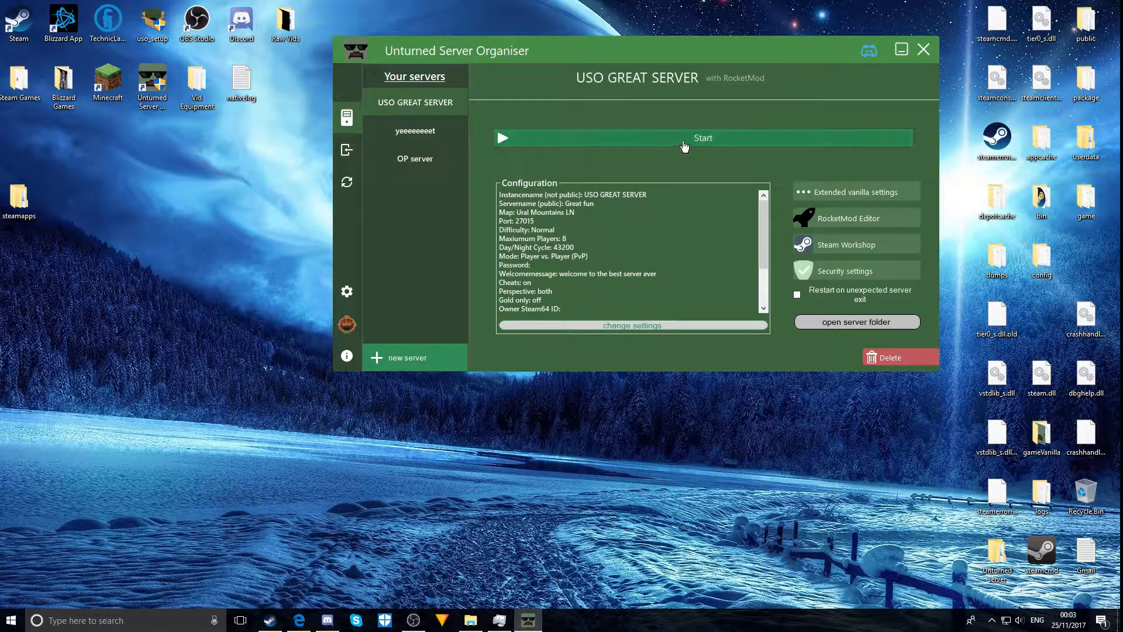
click(410, 157)
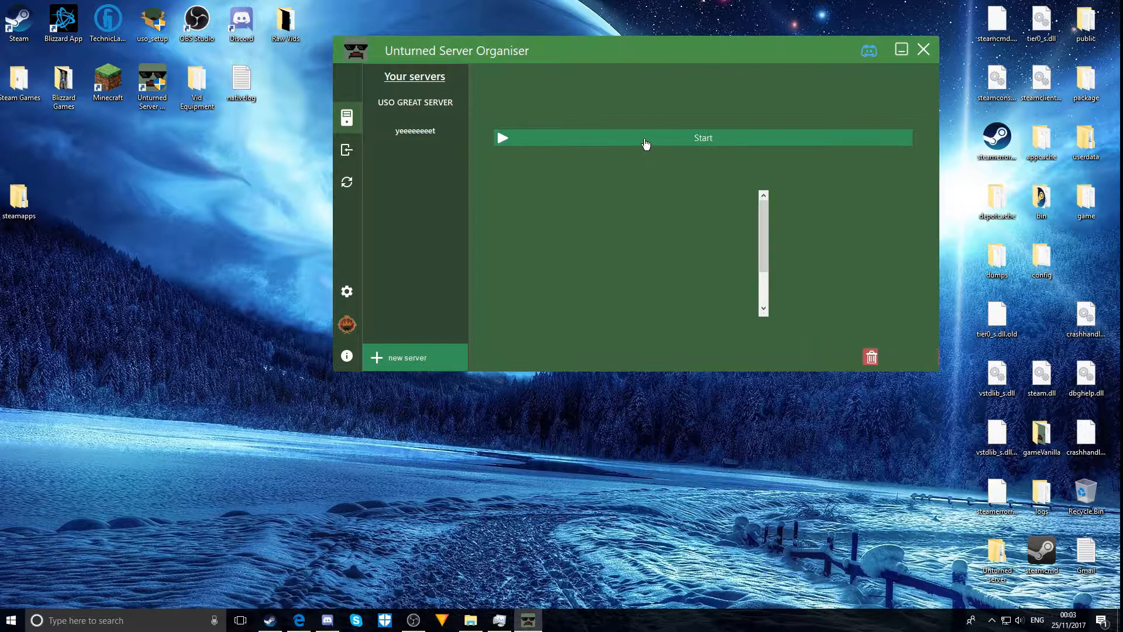
click(673, 146)
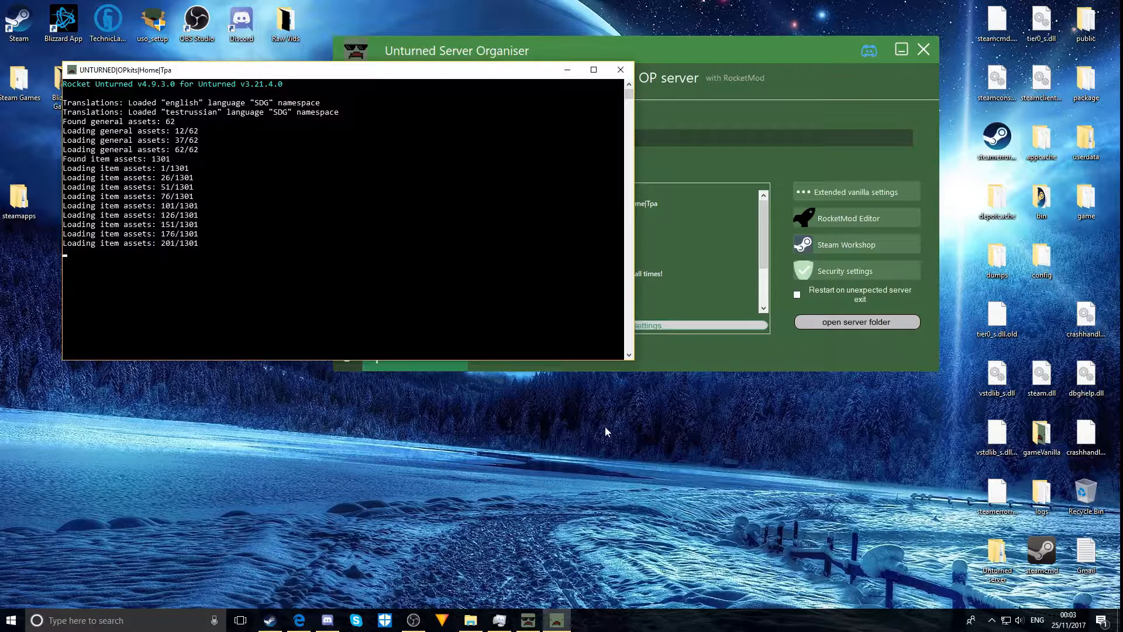
click(566, 70)
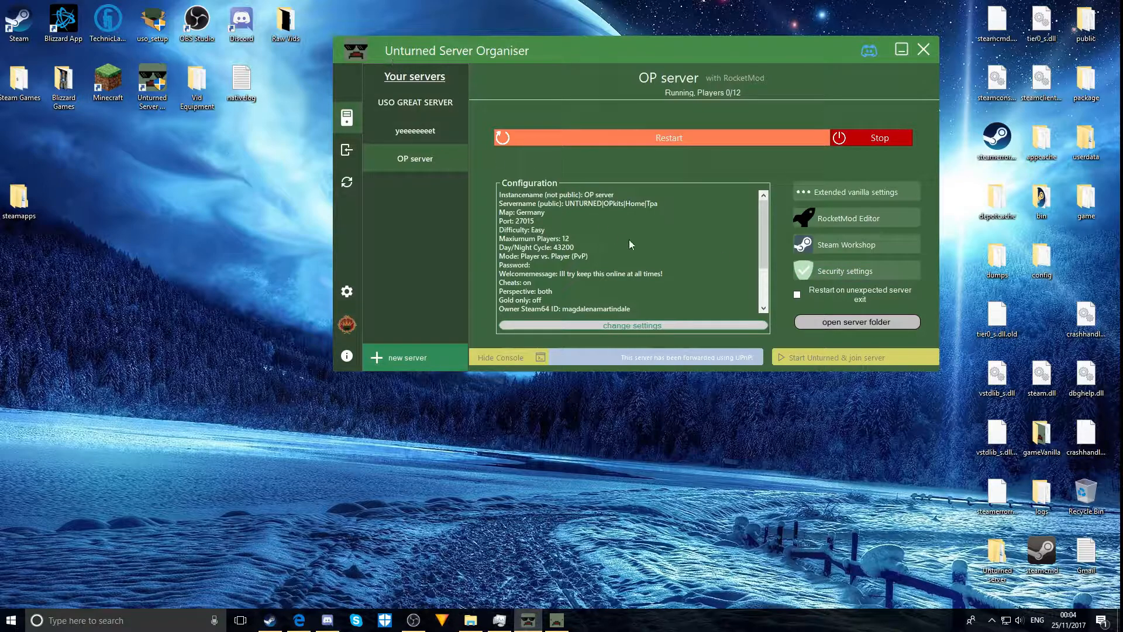
Return to USO GREAT SERVER and move the organiser window lower, towards the desktop's left side.
click(422, 105)
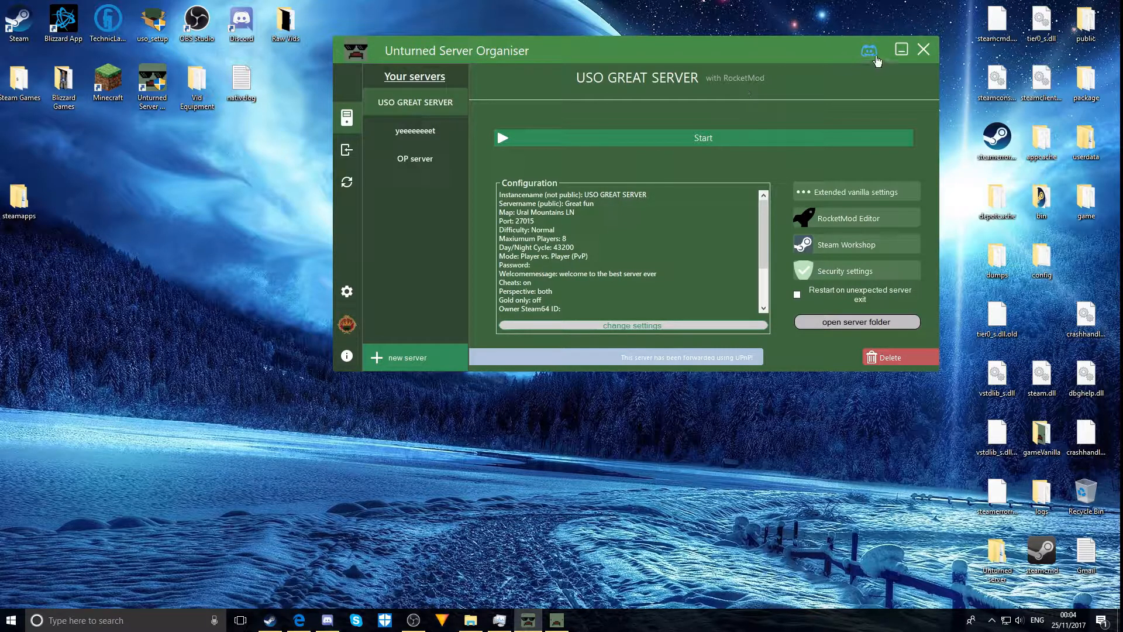
drag(737, 46, 504, 149)
drag(368, 145, 368, 153)
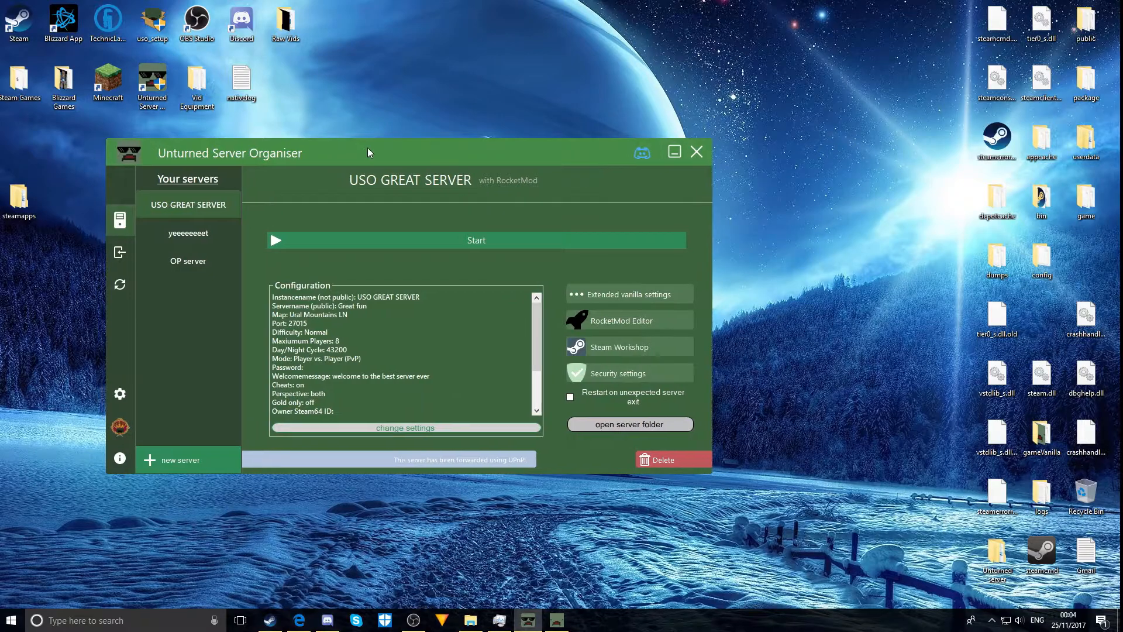
click(502, 90)
drag(759, 487, 284, 117)
drag(908, 492, 93, 152)
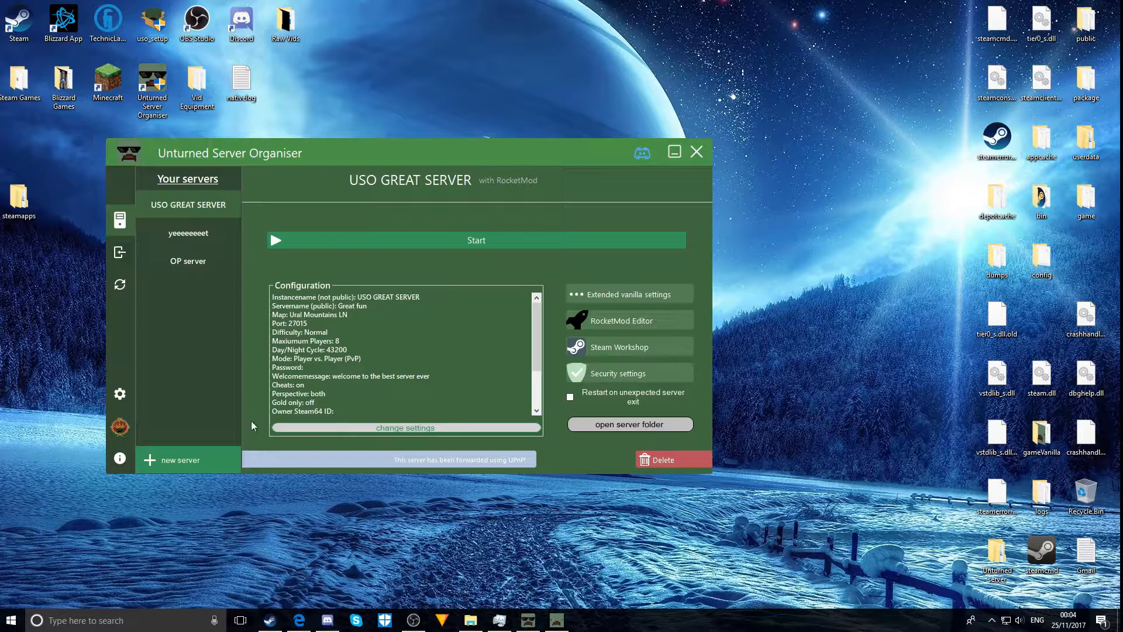